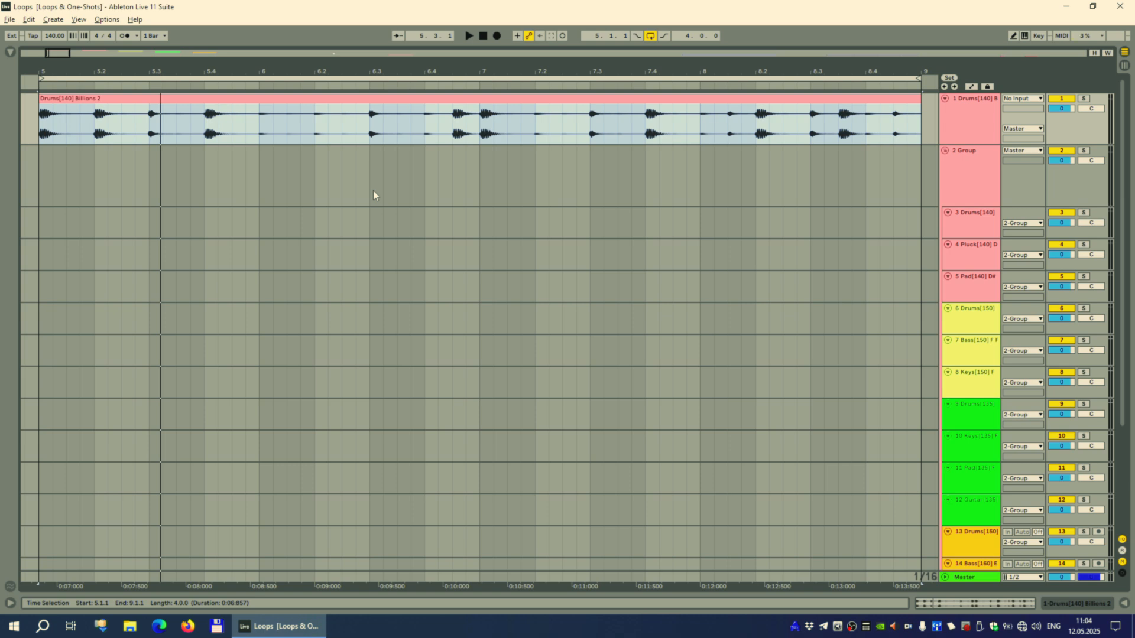
Set the loop to the four-bar Drums[140] Billions 2 clip on track 3, starting at bar 11
{"action": "left_click_drag", "start_coordinate": [865, 67], "coordinate": [244, 71]}
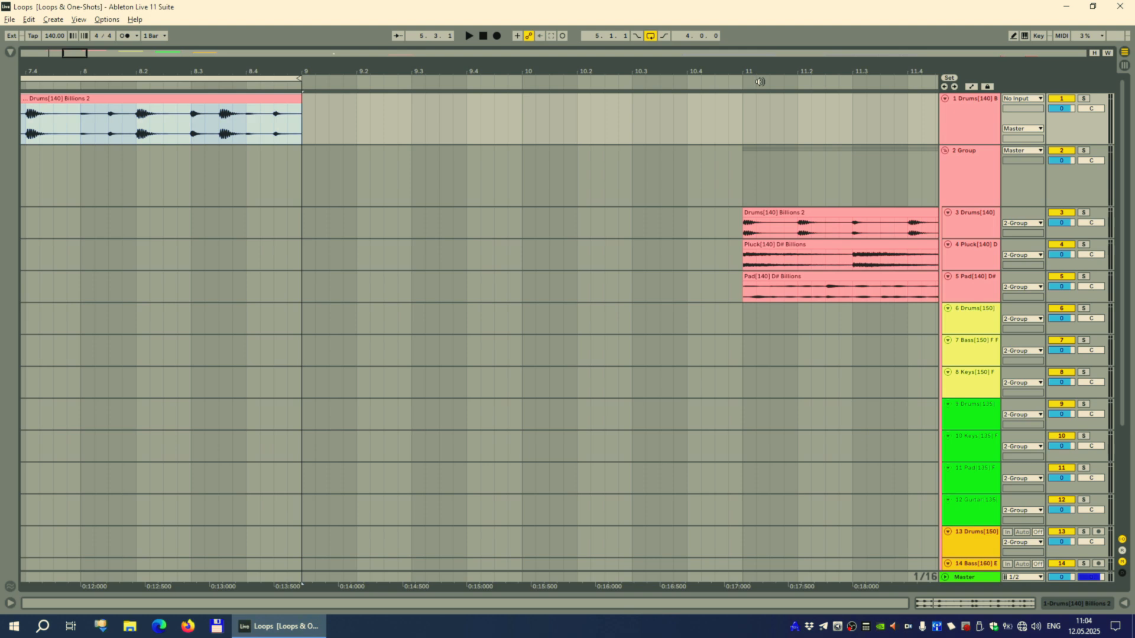
{"action": "left_click_drag", "start_coordinate": [797, 72], "coordinate": [236, 67]}
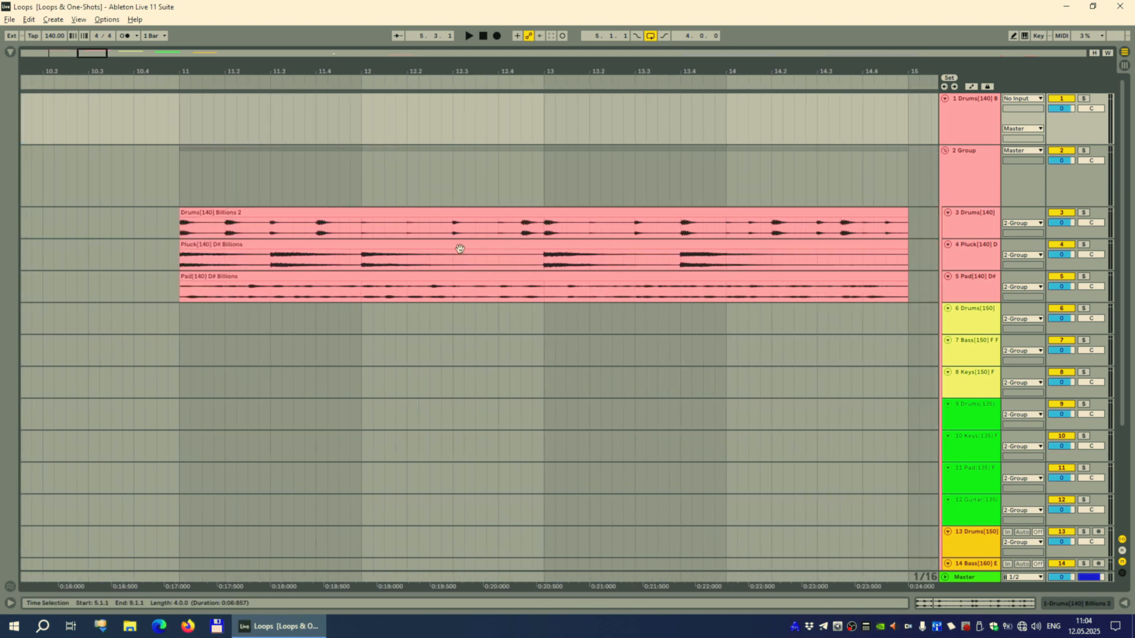
{"action": "left_click", "coordinate": [461, 212]}
{"action": "key", "text": "ctrl+l"}
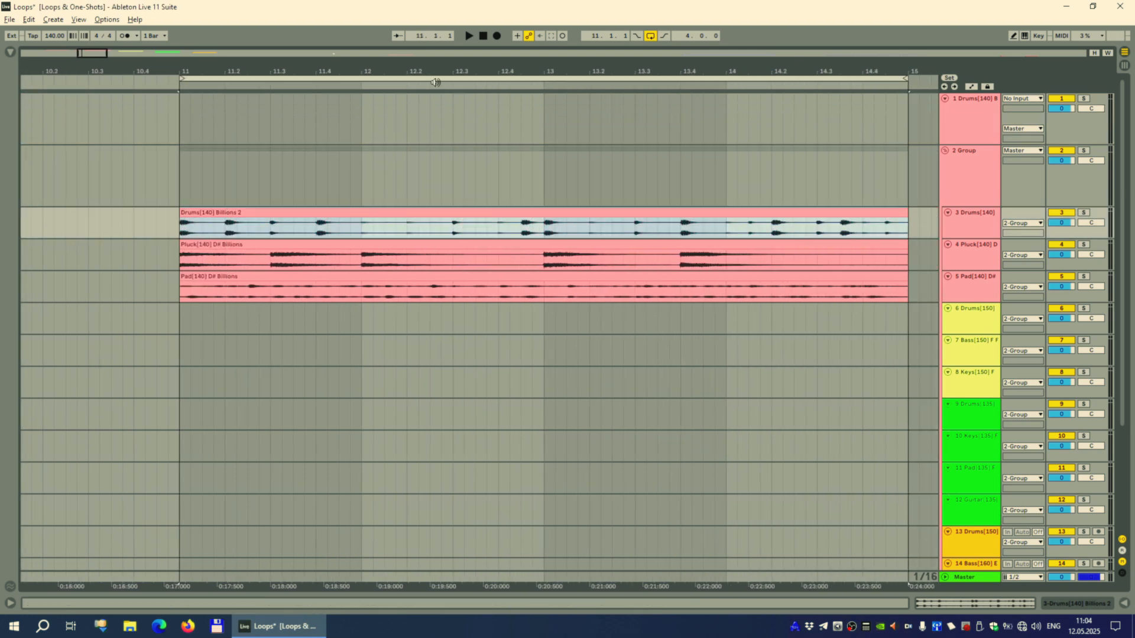
{"action": "key", "text": "z"}
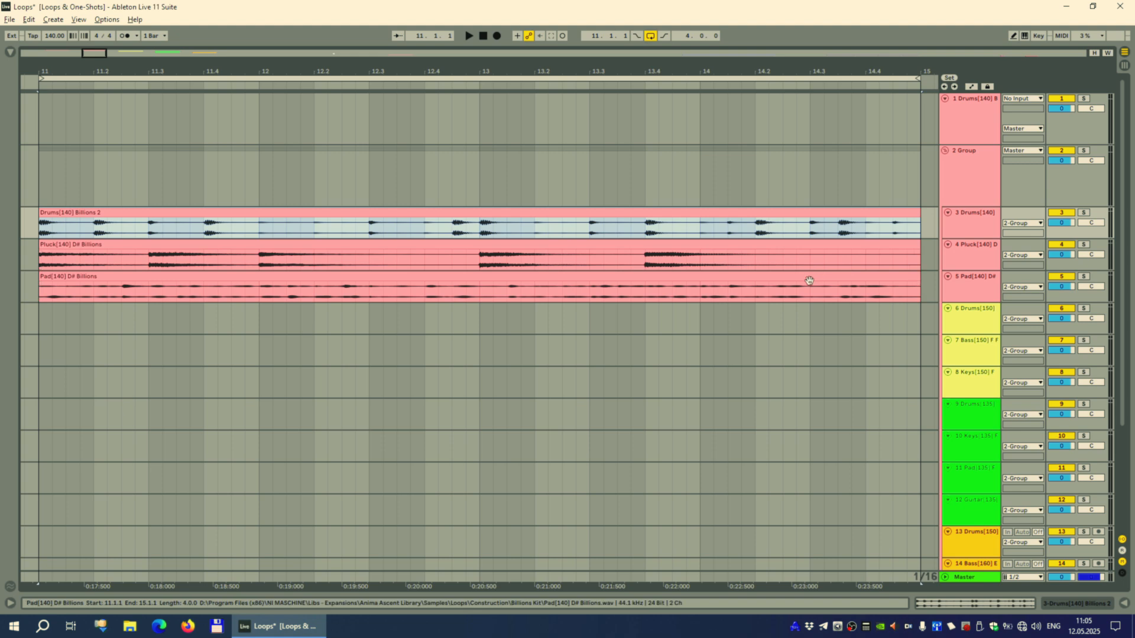
Play the Billions kit loop and solo its Drums, Pluck and Pad tracks one at a time, ending with all unsoloed and playback stopped
{"action": "key", "text": "space"}
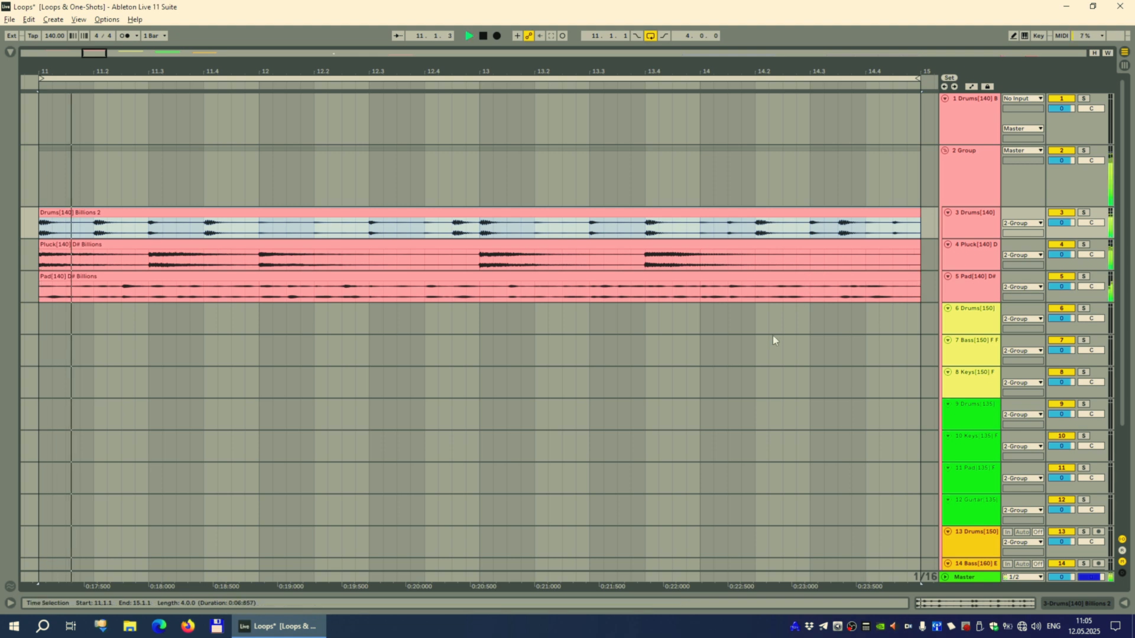
{"action": "left_click", "coordinate": [1084, 213]}
{"action": "left_click", "coordinate": [1084, 244]}
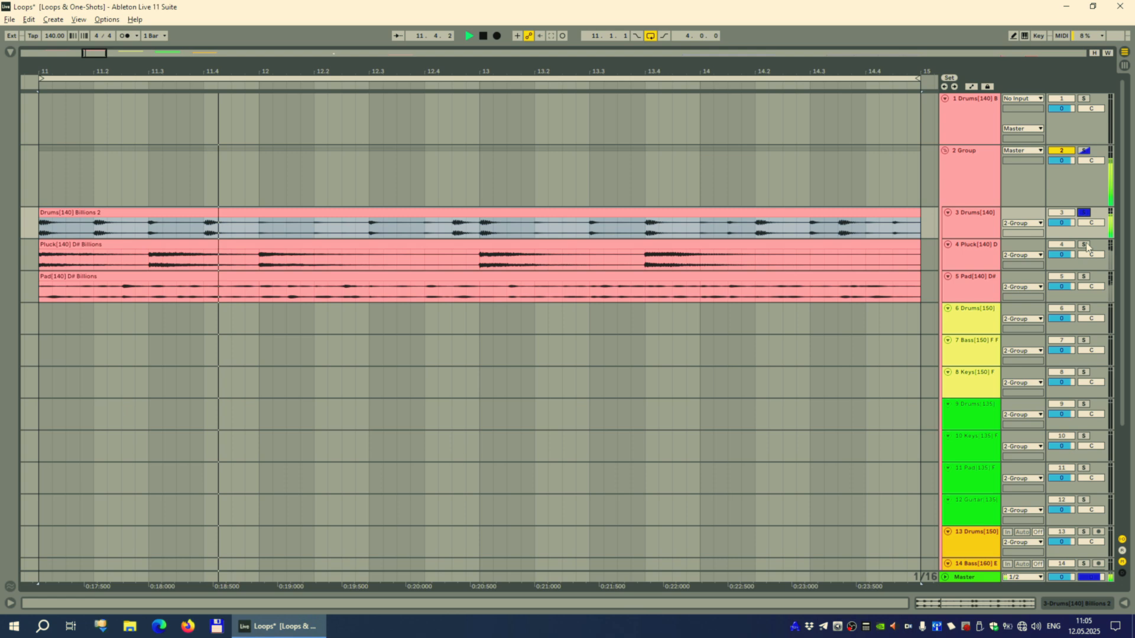
{"action": "left_click", "coordinate": [1084, 277]}
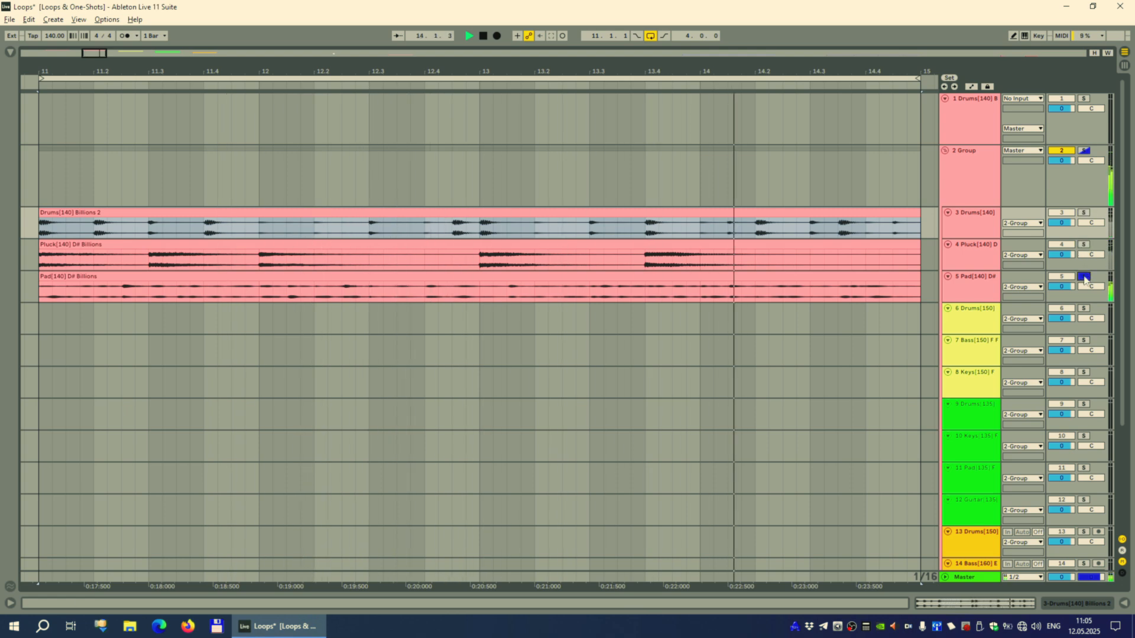
{"action": "left_click", "coordinate": [1085, 278]}
{"action": "key", "text": "space"}
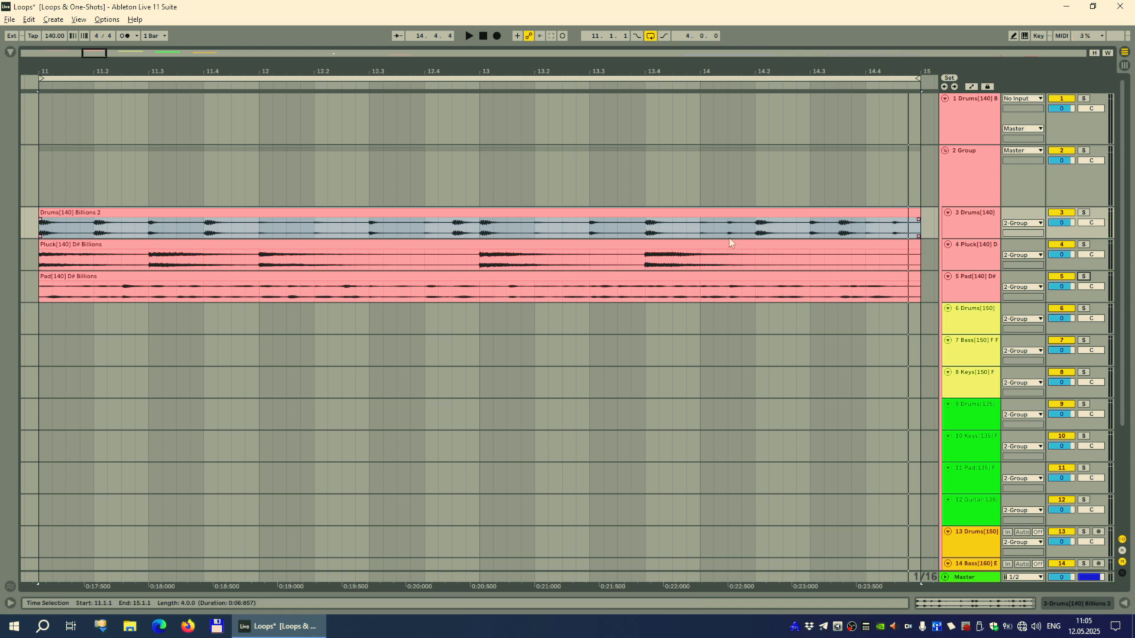
Set the loop to the four-bar Drums[150] Fresh 2 clip on track 6, starting at bar 17
{"action": "left_click_drag", "start_coordinate": [791, 70], "coordinate": [295, 56]}
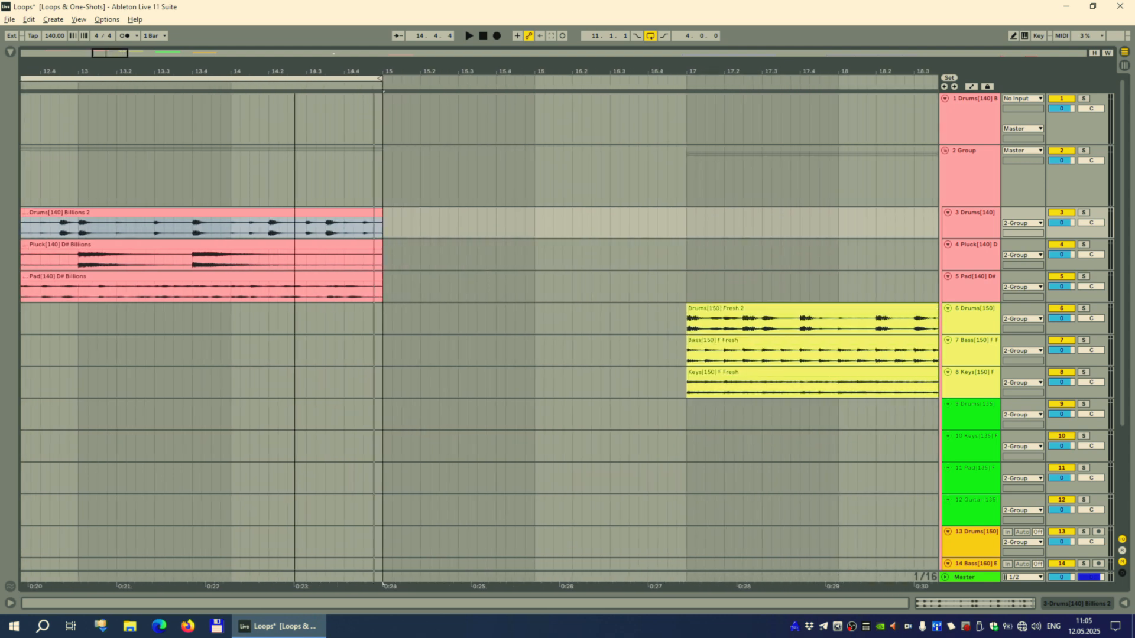
{"action": "left_click", "coordinate": [698, 309]}
{"action": "key", "text": "z"}
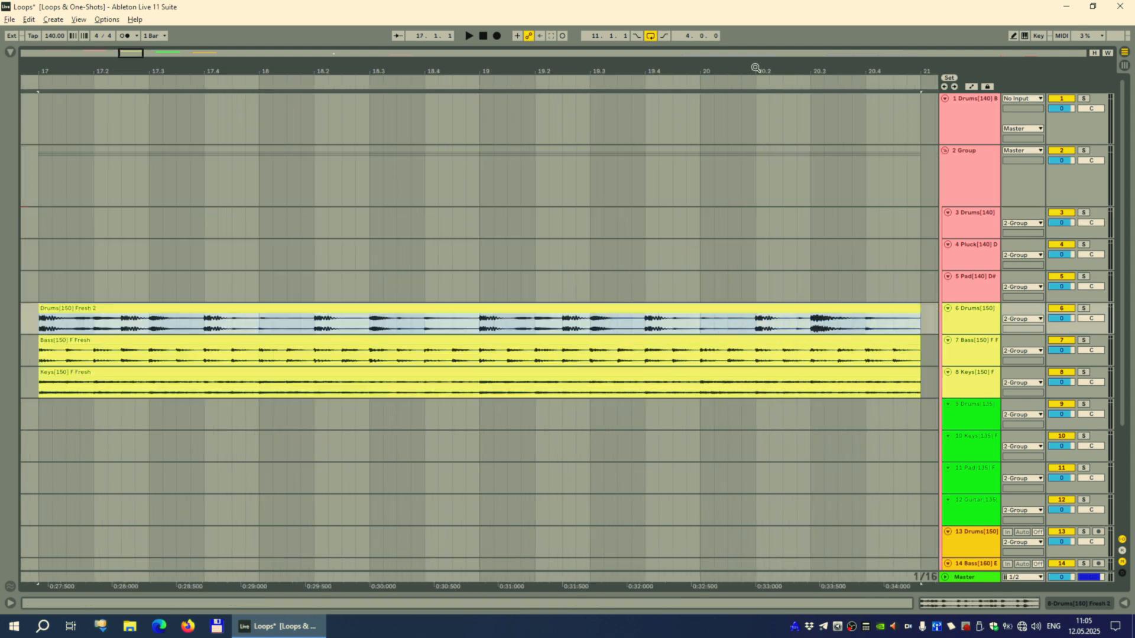
{"action": "key", "text": "ctrl+l"}
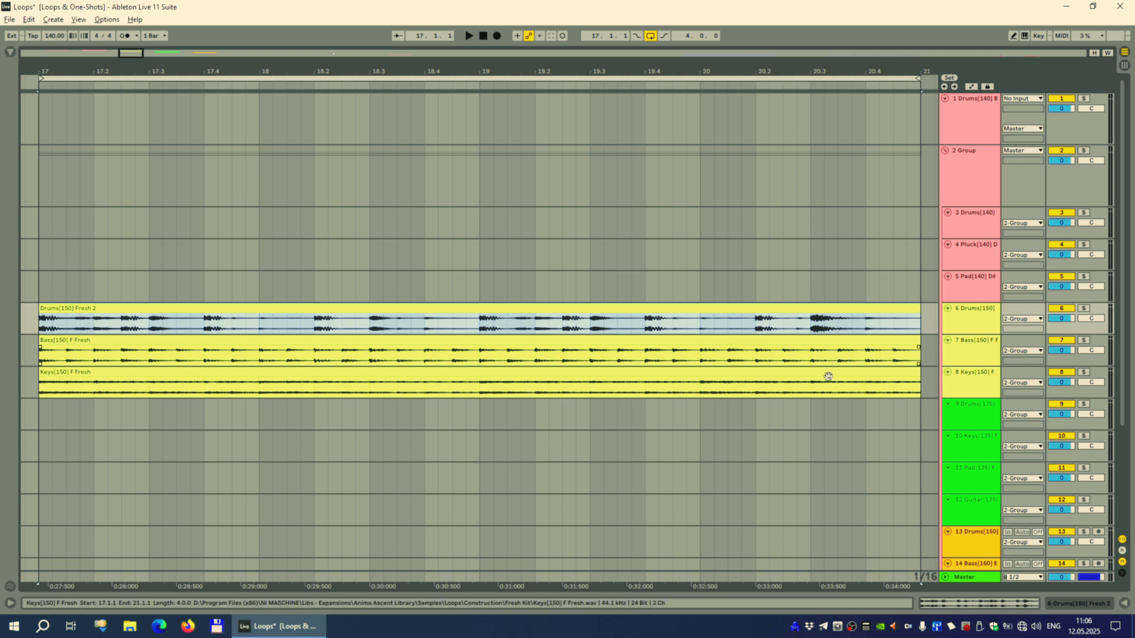
Play the Fresh kit loop and solo its Drums, Bass and Keys tracks one at a time, ending with all unsoloed
{"action": "key", "text": "space"}
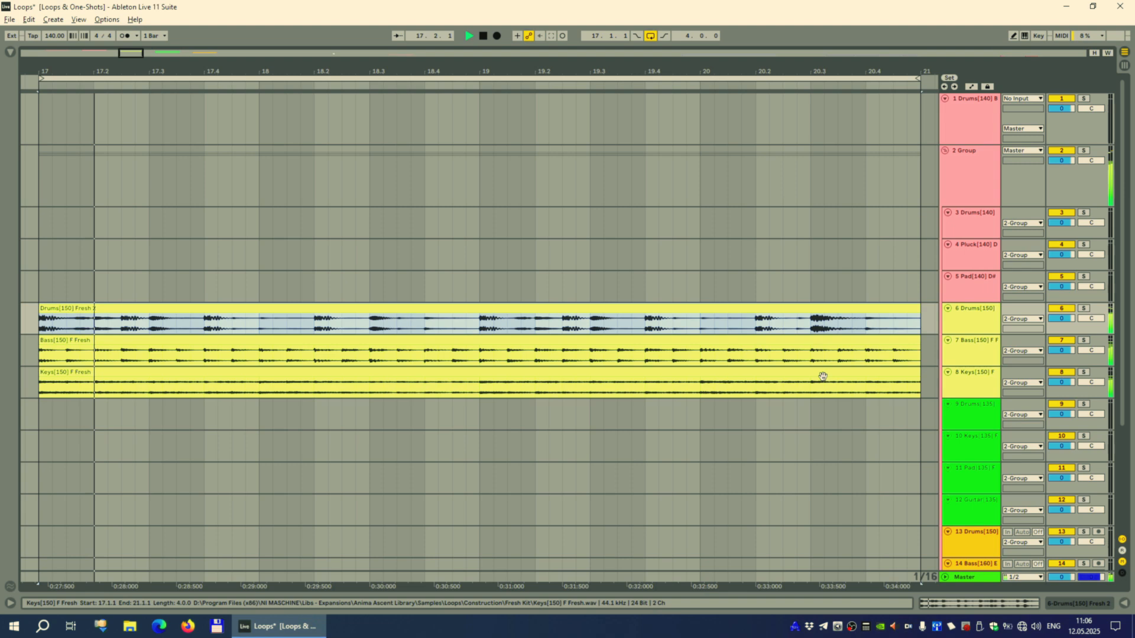
{"action": "left_click", "coordinate": [1084, 308]}
{"action": "left_click", "coordinate": [1084, 340]}
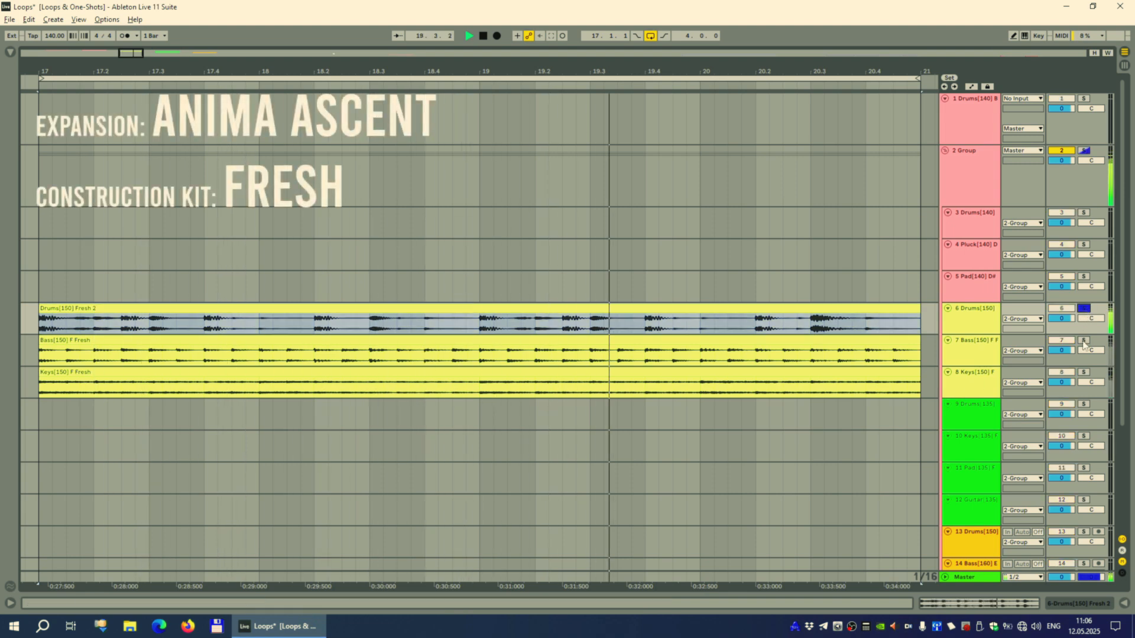
{"action": "left_click", "coordinate": [1084, 373]}
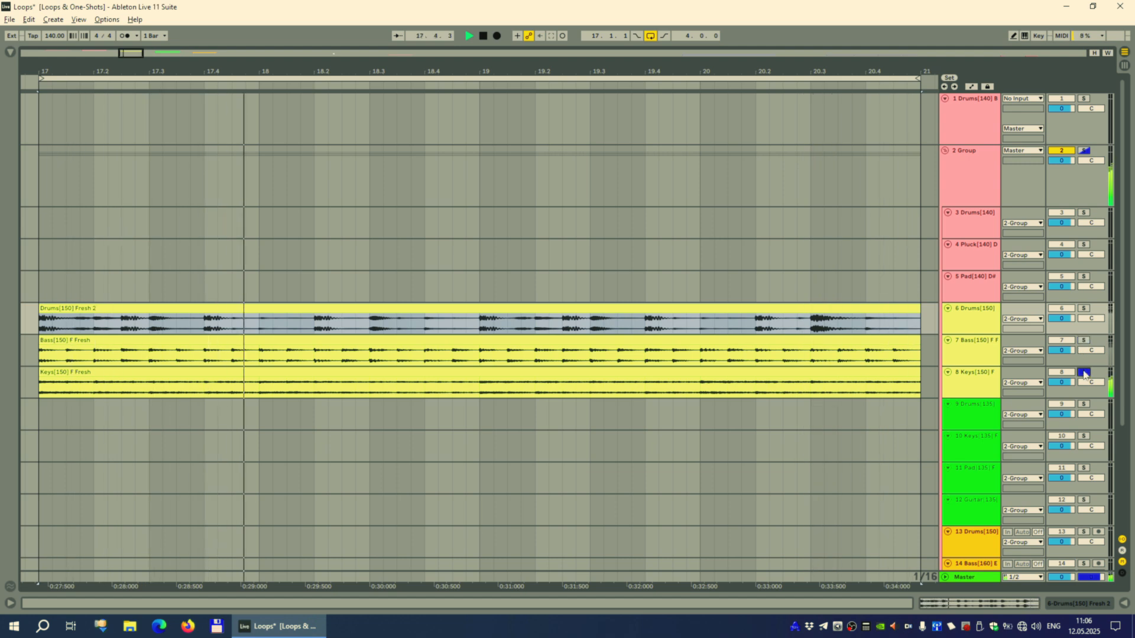
{"action": "left_click", "coordinate": [1085, 372]}
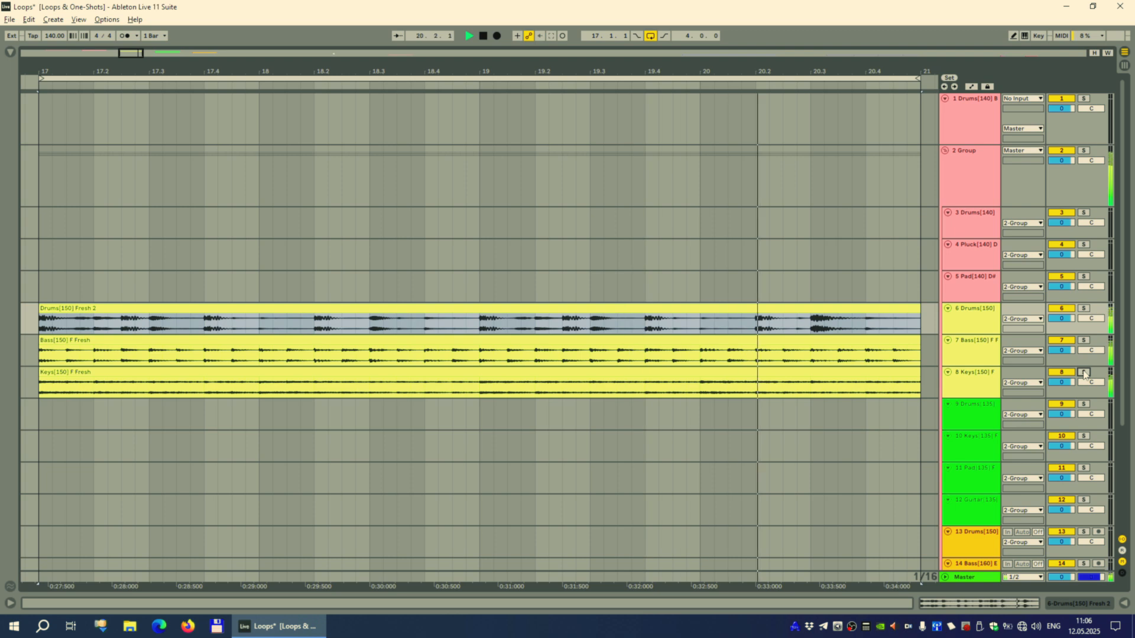
Set the loop to the four-bar Drums[135] Listen 3 clip on track 9, starting at bar 23
{"action": "left_click_drag", "start_coordinate": [848, 71], "coordinate": [240, 58]}
{"action": "left_click", "coordinate": [602, 401]}
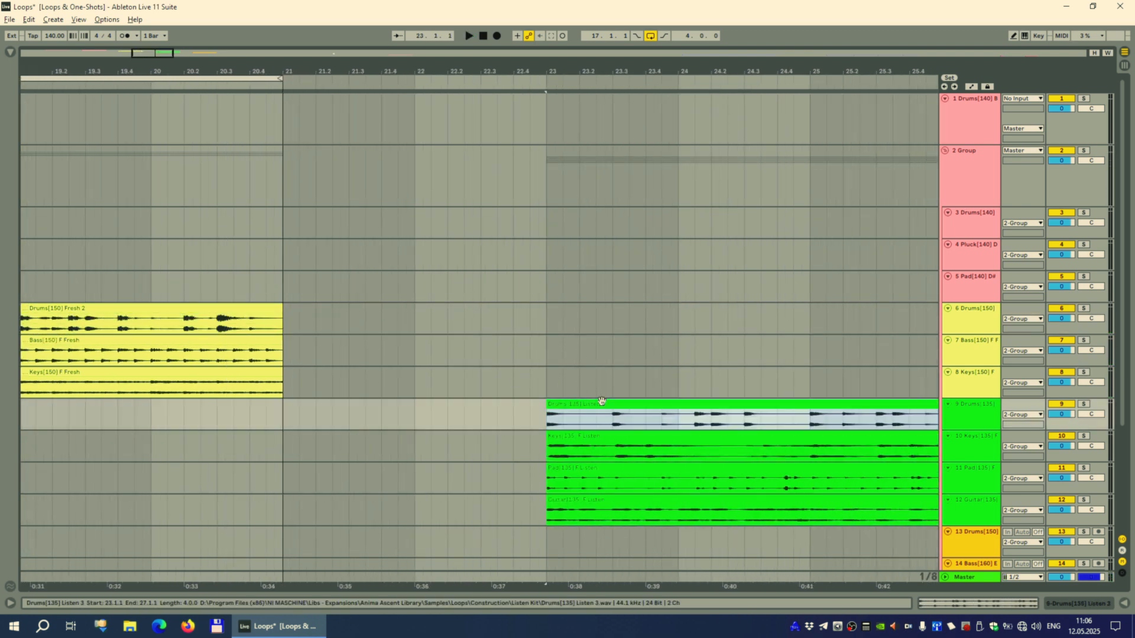
{"action": "key", "text": "ctrl+l"}
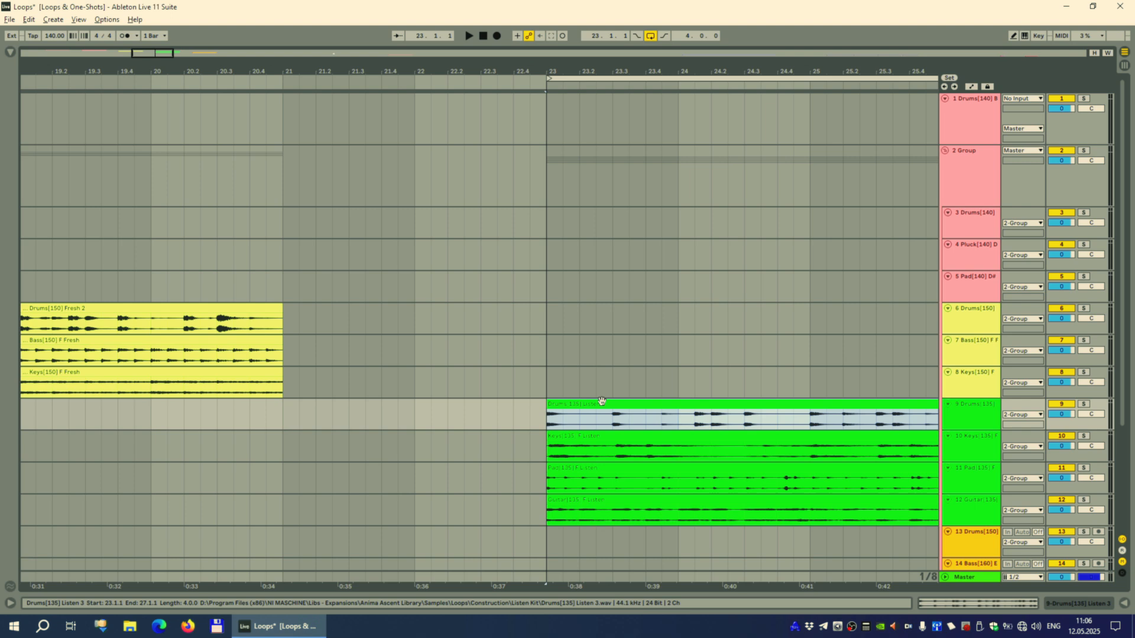
{"action": "double_click", "coordinate": [742, 66]}
Play the Listen kit loop and solo its Drums, Keys, Pad and Guitar tracks one at a time, ending with all unsoloed
{"action": "key", "text": "space"}
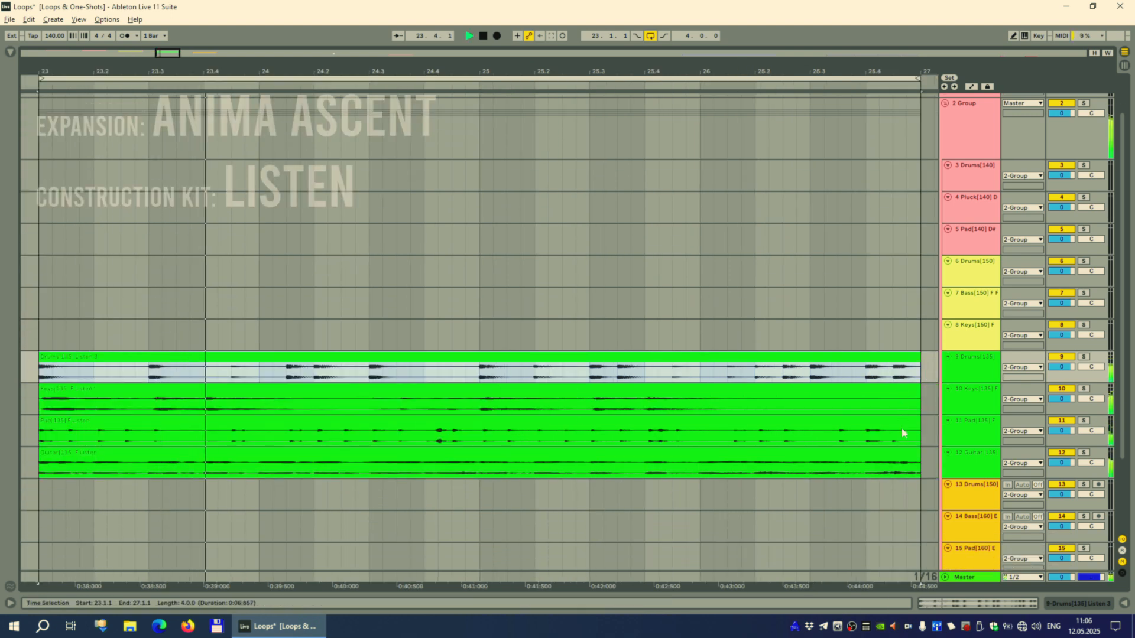
{"action": "scroll", "coordinate": [903, 431], "scroll_direction": "down", "scroll_amount": 3}
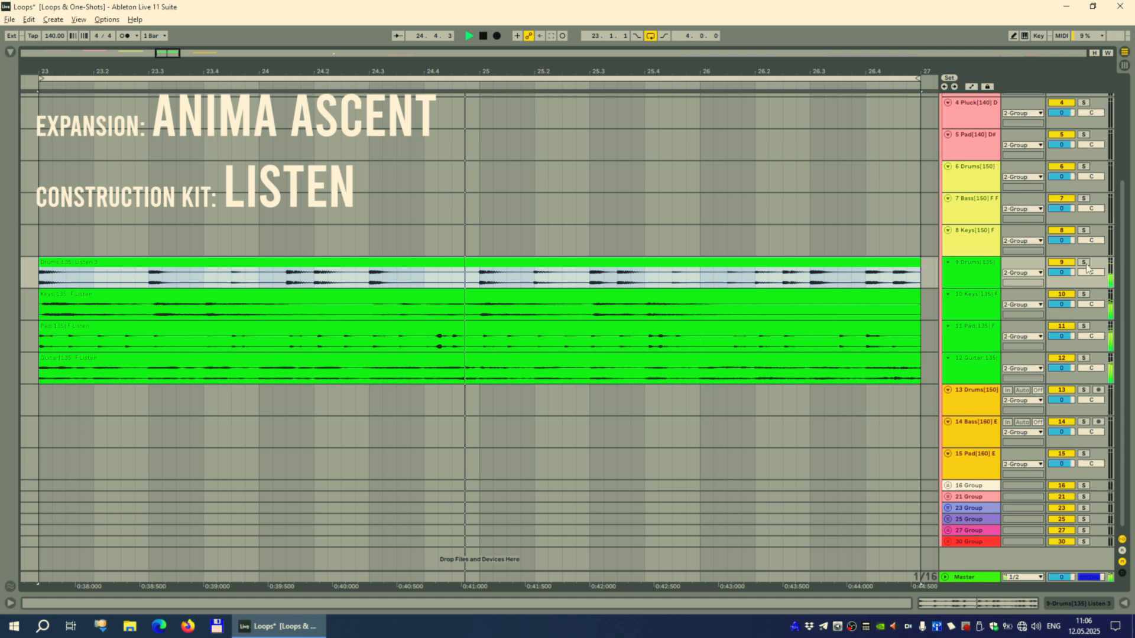
{"action": "left_click", "coordinate": [1085, 264]}
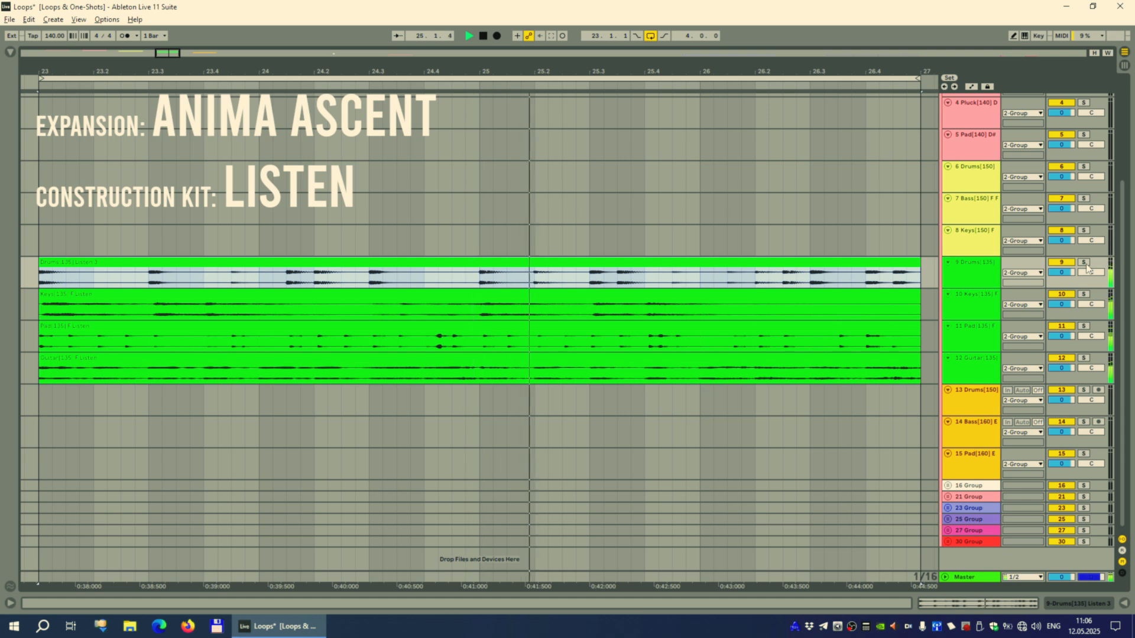
{"action": "left_click", "coordinate": [1084, 294]}
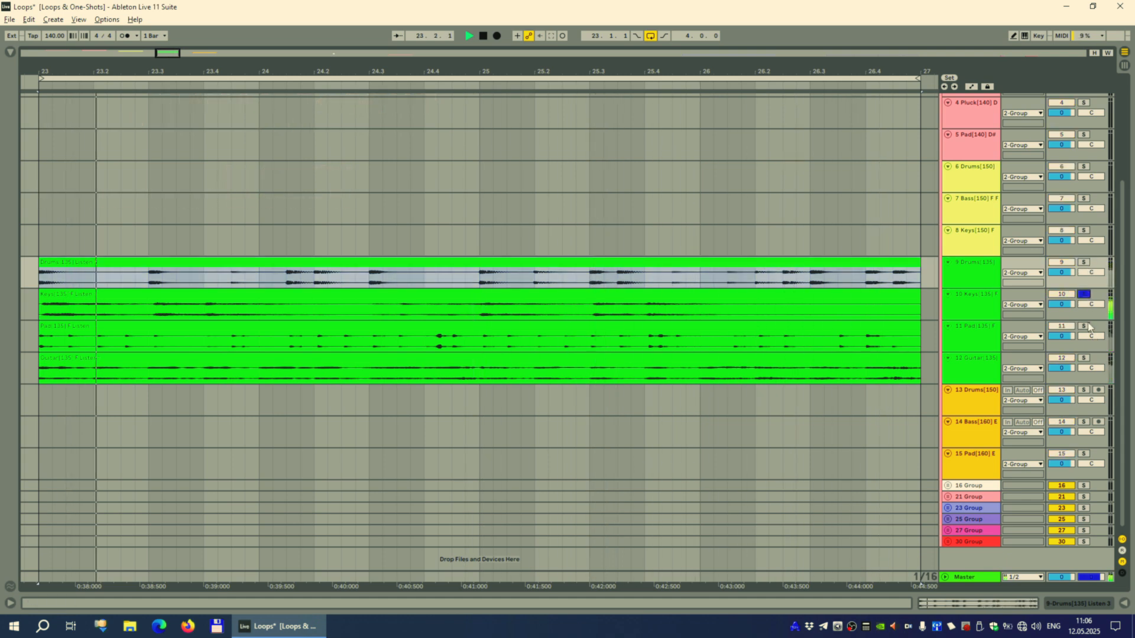
{"action": "left_click", "coordinate": [1084, 326]}
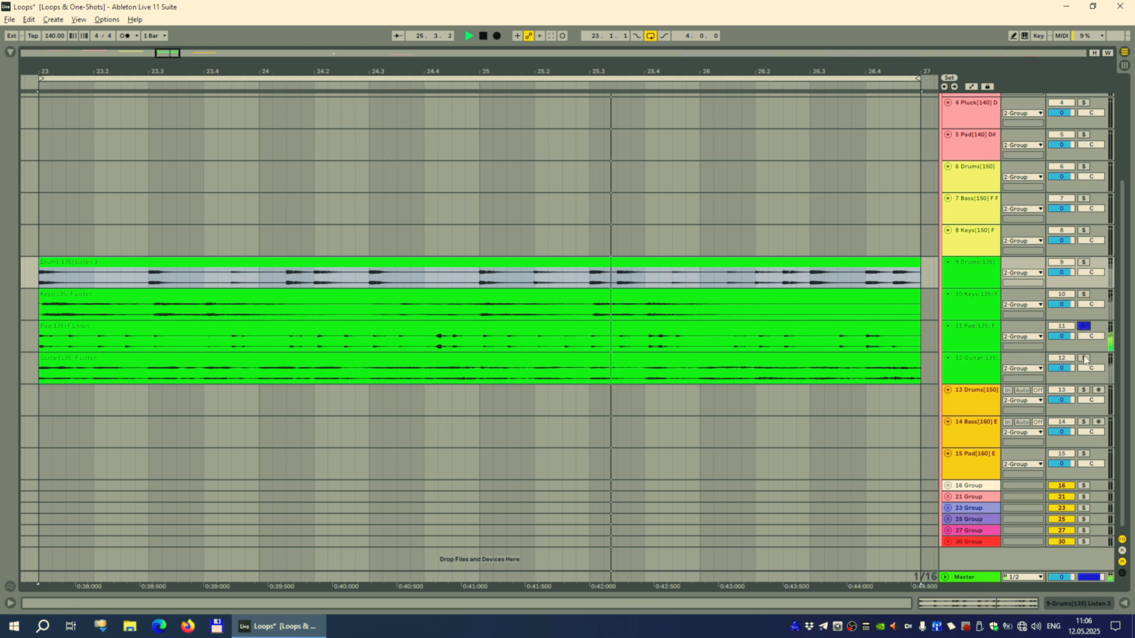
{"action": "left_click", "coordinate": [1084, 358]}
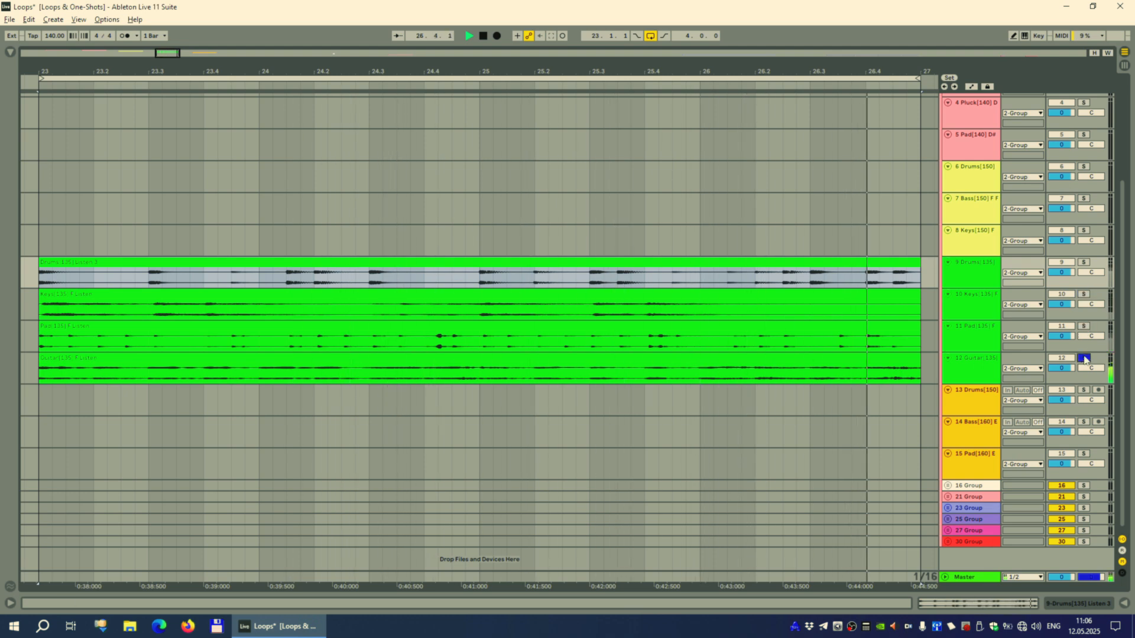
{"action": "left_click", "coordinate": [1084, 358]}
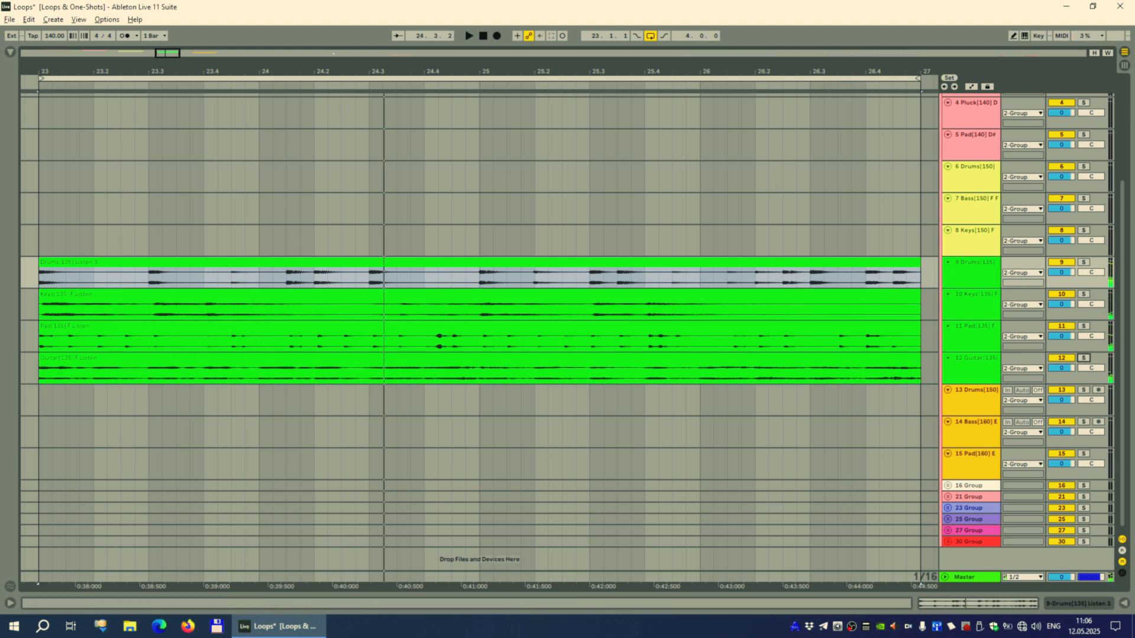
Set the loop to the four-bar Drums[150] Selecta 2 clip on track 13, starting at bar 29
{"action": "left_click_drag", "start_coordinate": [662, 71], "coordinate": [107, 66]}
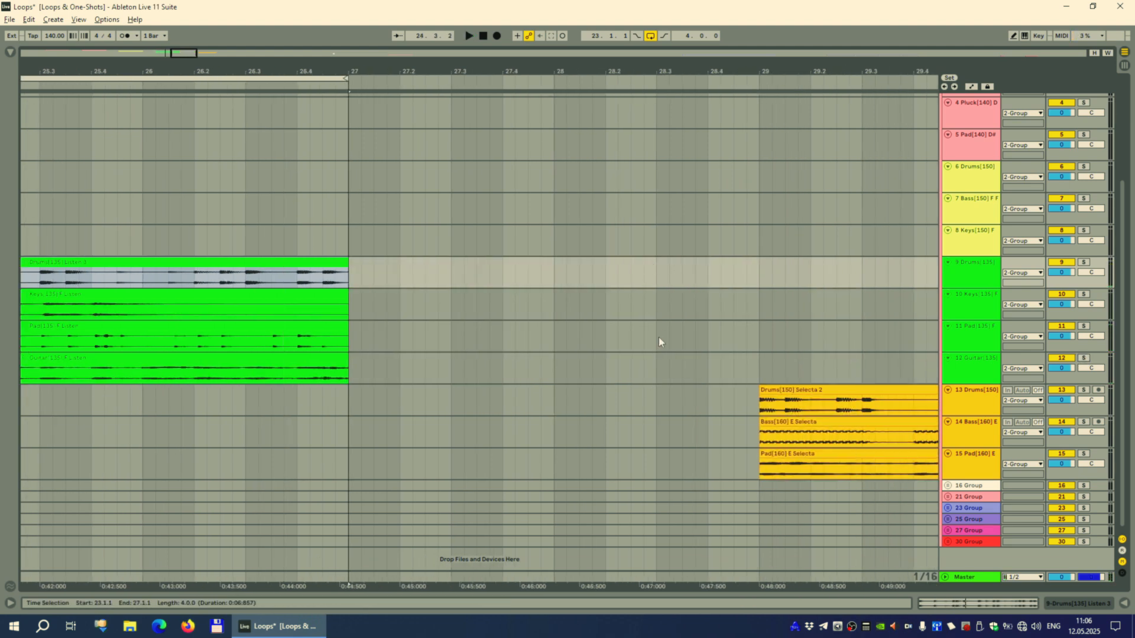
{"action": "left_click", "coordinate": [802, 388]}
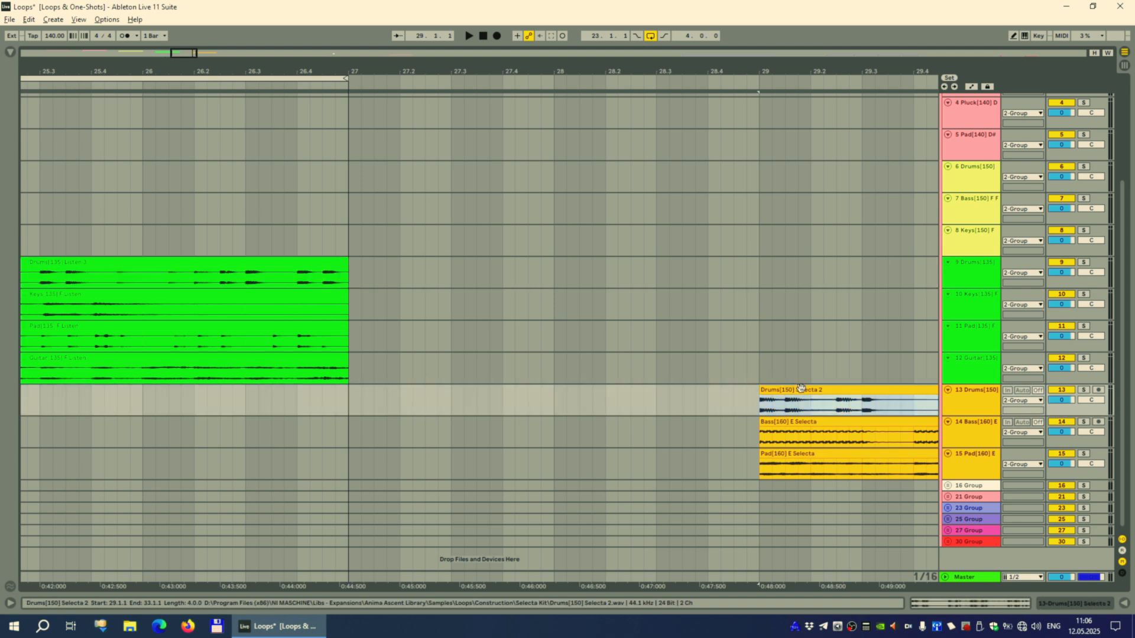
{"action": "key", "text": "ctrl+l"}
{"action": "key", "text": "z"}
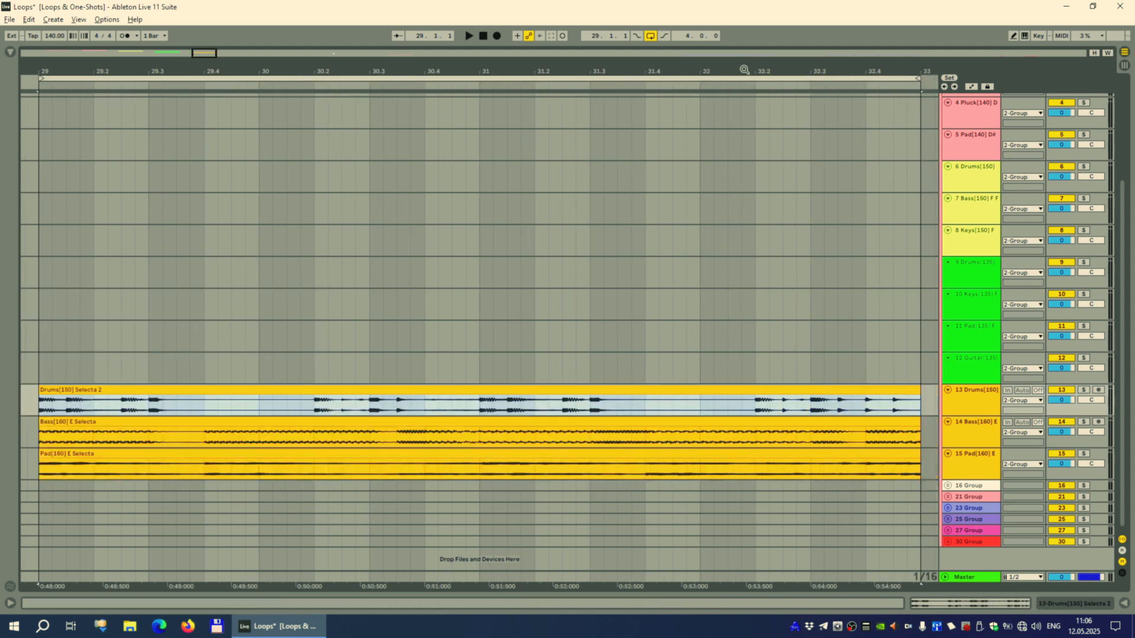
Audition the Selecta kit's Drums, Bass and Pad tracks soloed one at a time, unsolo them and stop playback
{"action": "left_click", "coordinate": [1085, 391]}
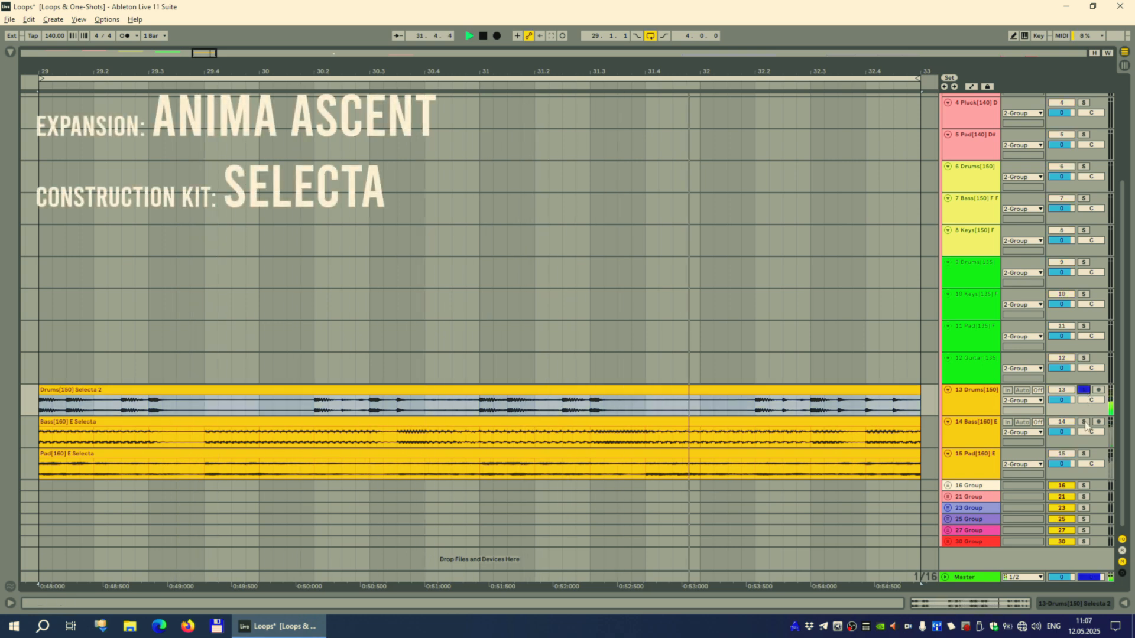
{"action": "left_click", "coordinate": [1084, 422]}
{"action": "left_click", "coordinate": [1083, 454]}
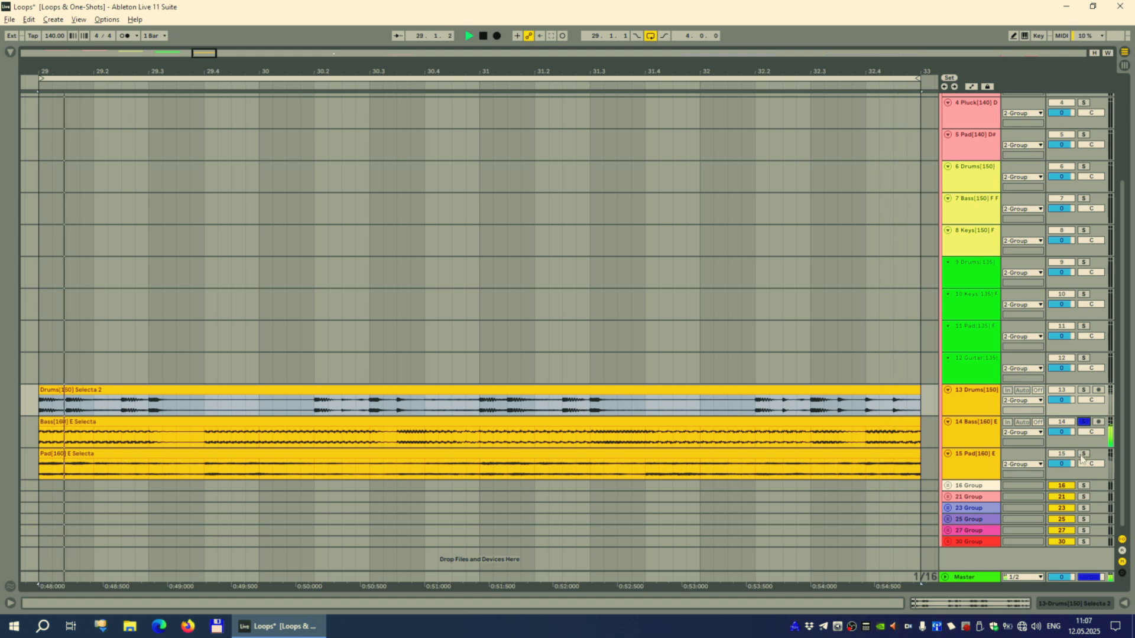
{"action": "left_click", "coordinate": [1084, 454]}
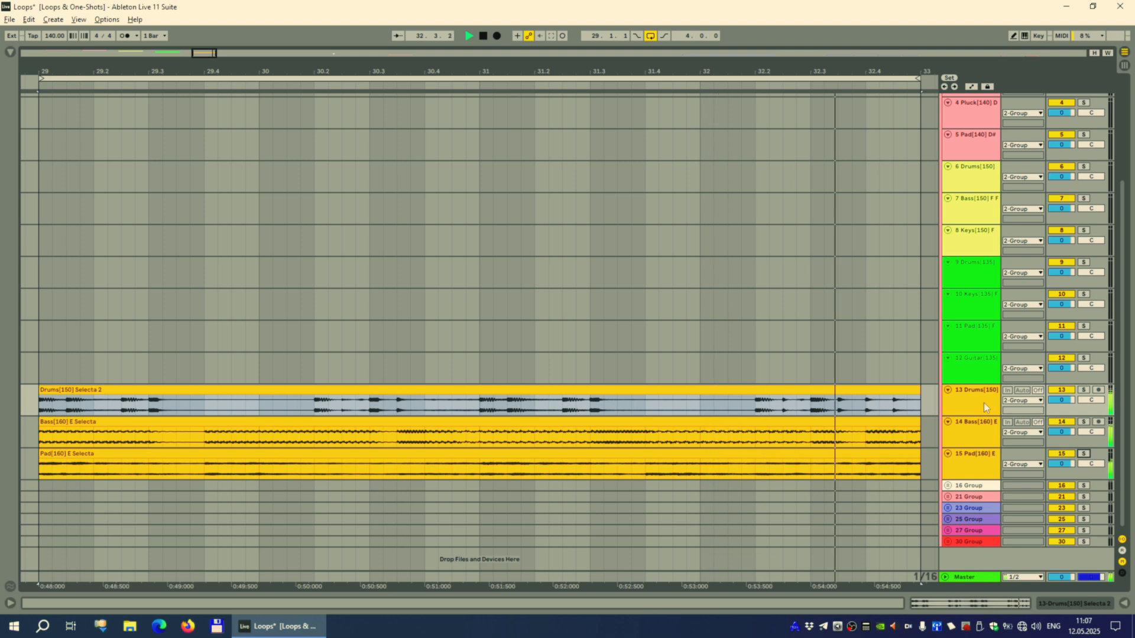
{"action": "key", "text": "space"}
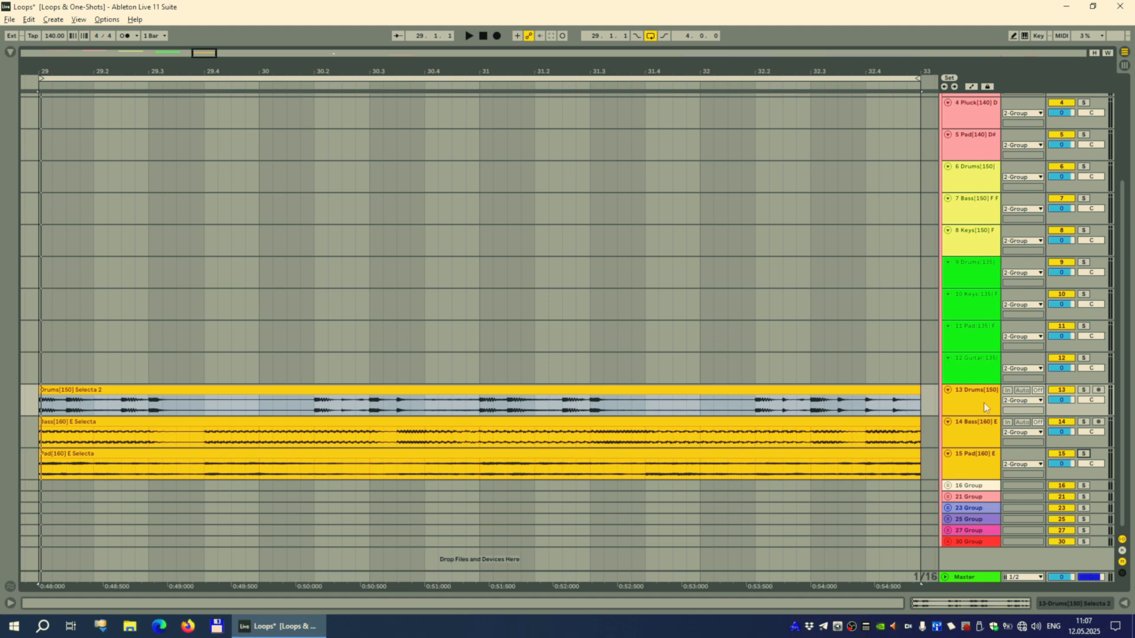
Copy the three Billions clips (Drums, Pluck and Pad) from bar 11 to bar 37 on the same tracks
{"action": "scroll", "coordinate": [618, 196], "scroll_direction": "down", "scroll_amount": 5}
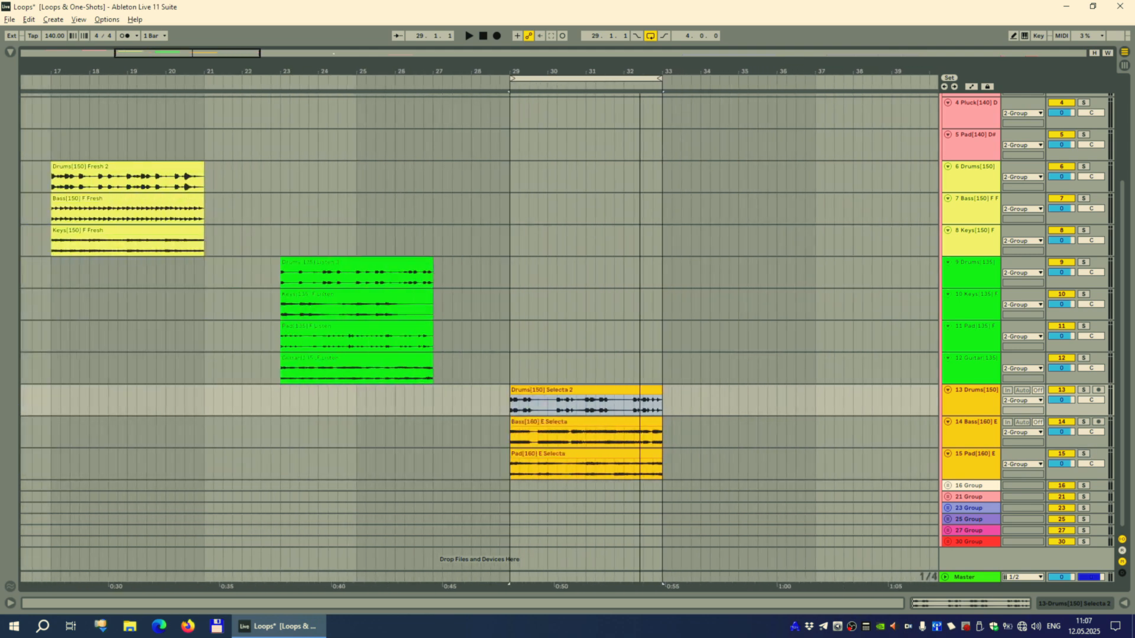
{"action": "scroll", "coordinate": [500, 323], "scroll_direction": "up", "scroll_amount": 5}
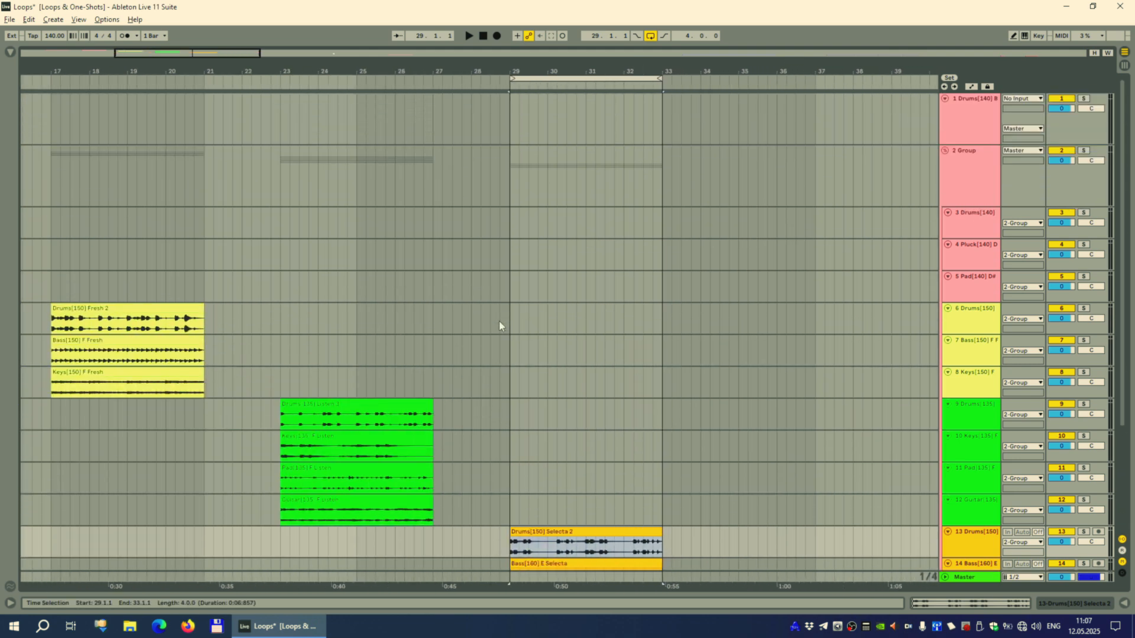
{"action": "left_click_drag", "start_coordinate": [346, 68], "coordinate": [417, 66]}
{"action": "left_click", "coordinate": [111, 213]}
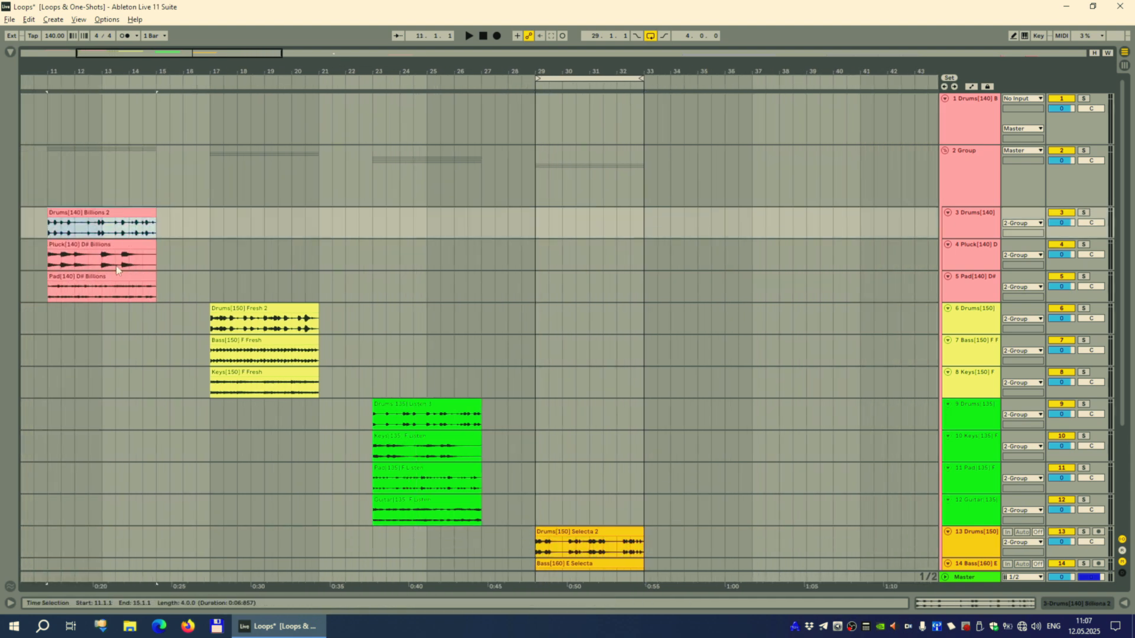
{"action": "left_click", "coordinate": [111, 277], "text": "shift"}
{"action": "left_click_drag", "start_coordinate": [117, 213], "coordinate": [822, 214]}
Copy the three Fresh clips and the four Listen clips to bar 37 on their own tracks
{"action": "left_click", "coordinate": [266, 308]}
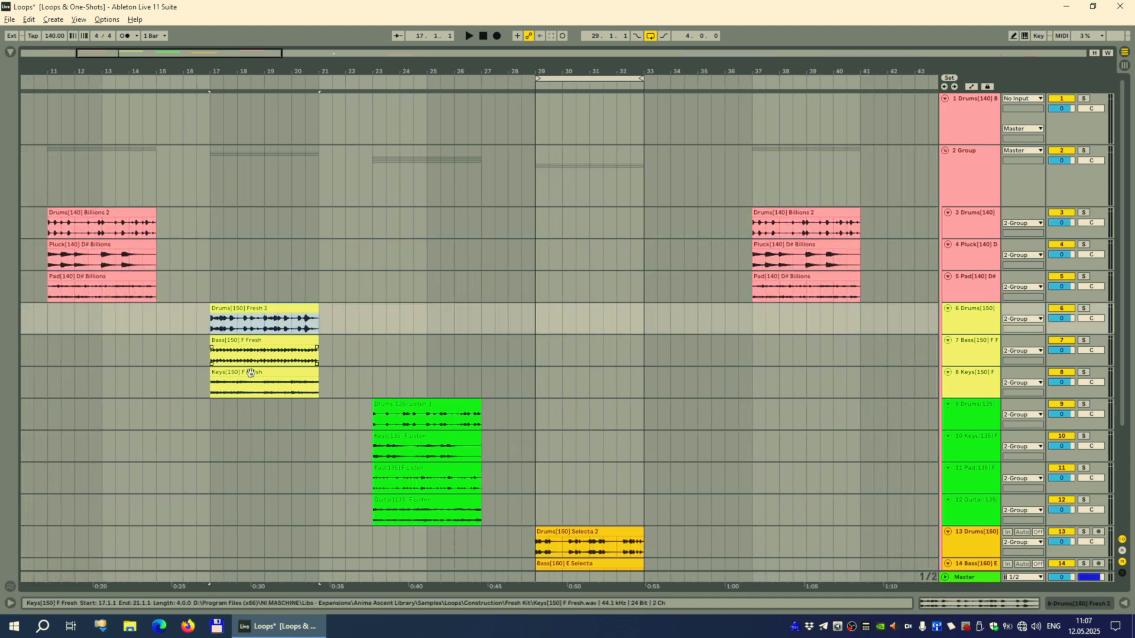
{"action": "left_click", "coordinate": [266, 373], "text": "shift"}
{"action": "left_click_drag", "start_coordinate": [266, 308], "coordinate": [807, 315]}
{"action": "left_click", "coordinate": [442, 404]}
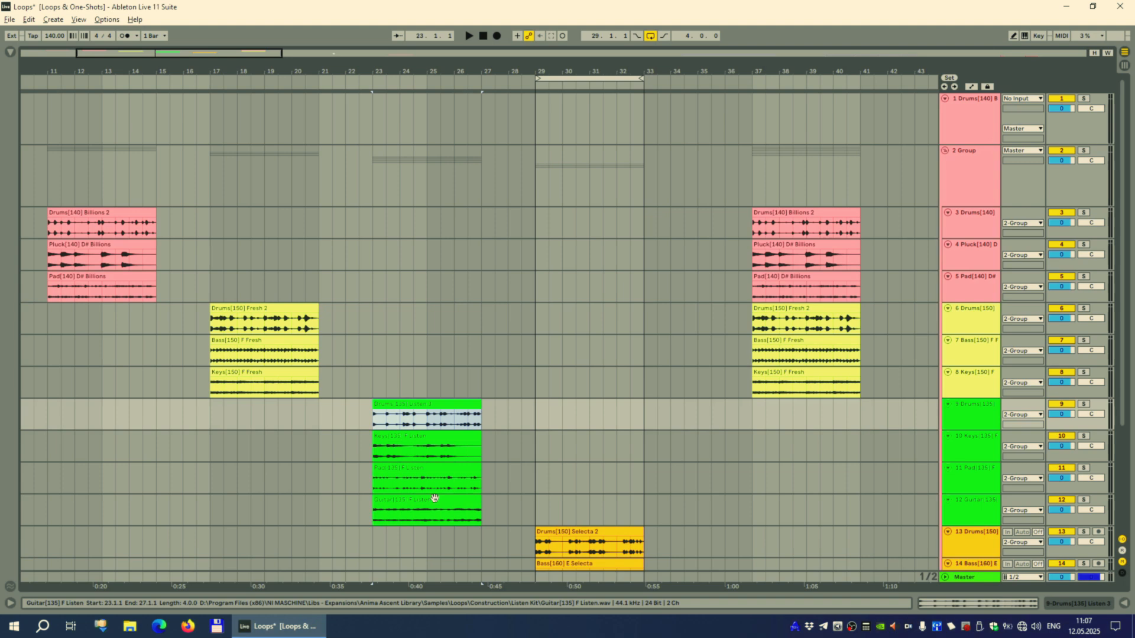
{"action": "left_click", "coordinate": [433, 500], "text": "shift"}
{"action": "left_click_drag", "start_coordinate": [436, 500], "coordinate": [815, 414]}
Copy the three Selecta clips to bar 37 on their own tracks and set the loop to that four-bar section
{"action": "scroll", "coordinate": [678, 418], "scroll_direction": "down", "scroll_amount": 2}
{"action": "left_click", "coordinate": [594, 473]}
{"action": "left_click", "coordinate": [594, 536], "text": "shift"}
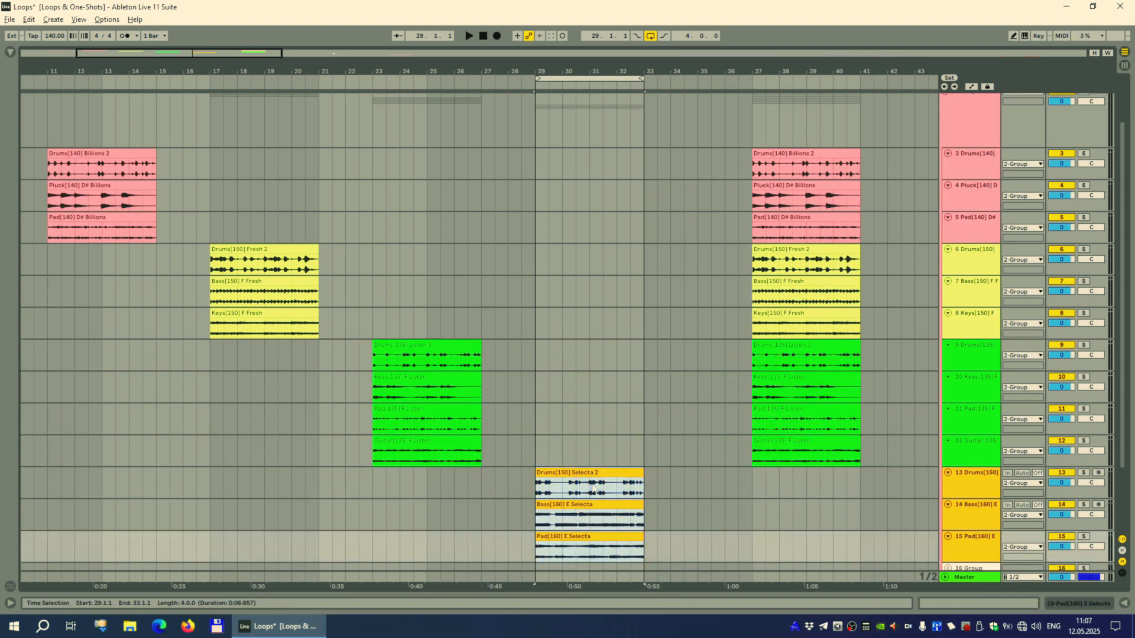
{"action": "left_click_drag", "start_coordinate": [594, 469], "coordinate": [812, 470]}
{"action": "left_click", "coordinate": [809, 472]}
{"action": "key", "text": "ctrl+l"}
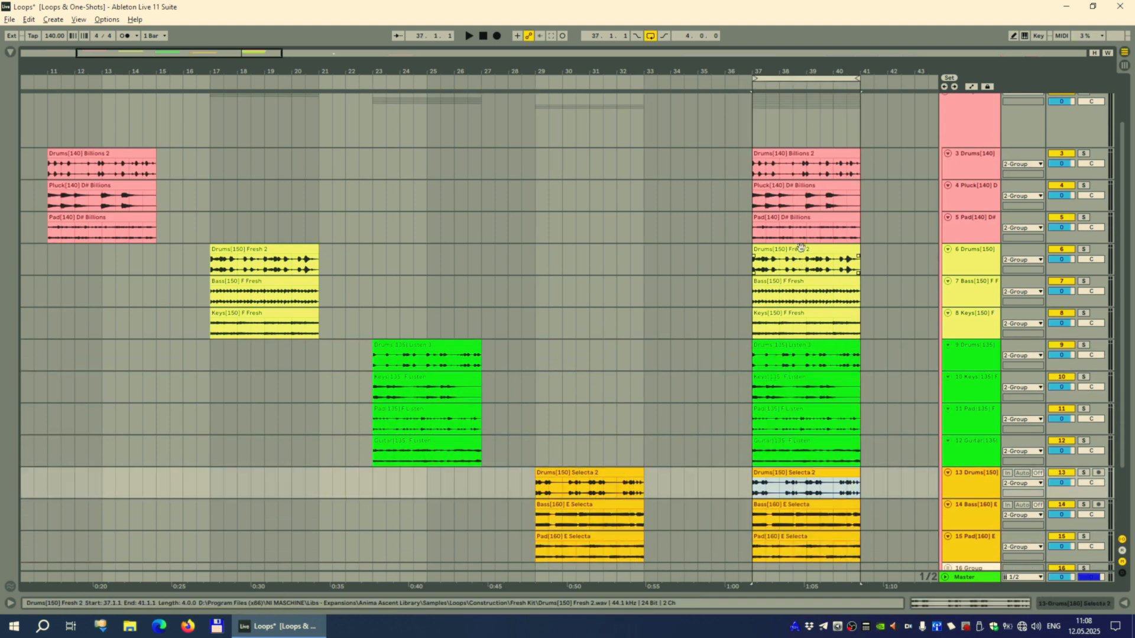
Deactivate all the Fresh, Listen and Selecta clips at bar 37, leaving the Billions clips active
{"action": "left_click", "coordinate": [801, 249]}
{"action": "scroll", "coordinate": [806, 354], "scroll_direction": "down", "scroll_amount": 2}
{"action": "left_click", "coordinate": [810, 478], "text": "shift"}
{"action": "key", "text": "0"}
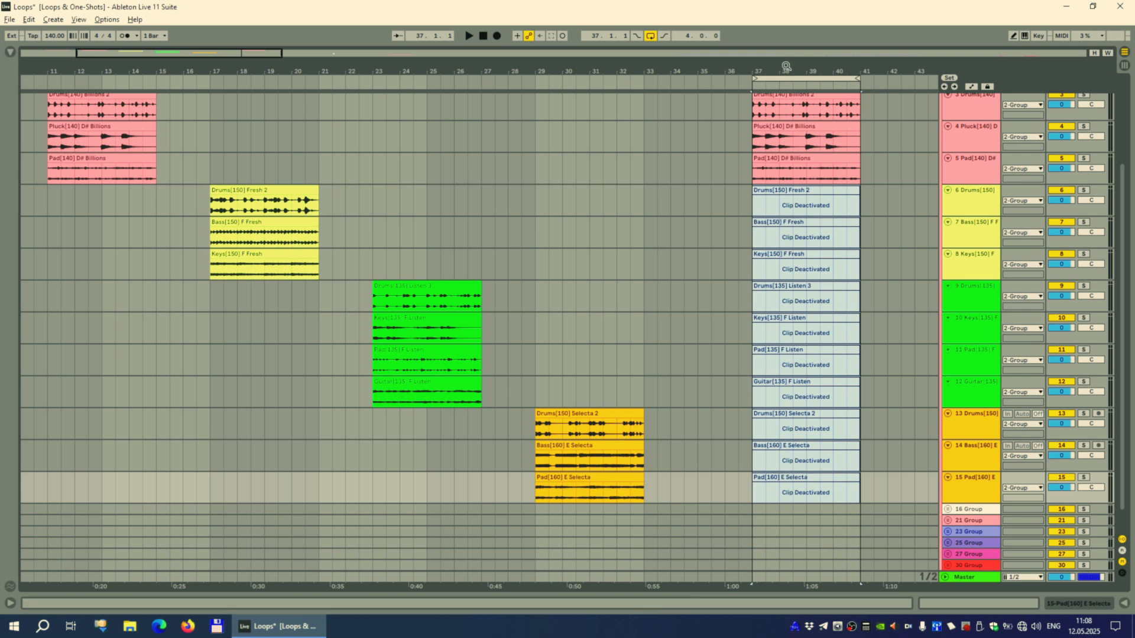
{"action": "key", "text": "z"}
{"action": "scroll", "coordinate": [836, 277], "scroll_direction": "up", "scroll_amount": 1}
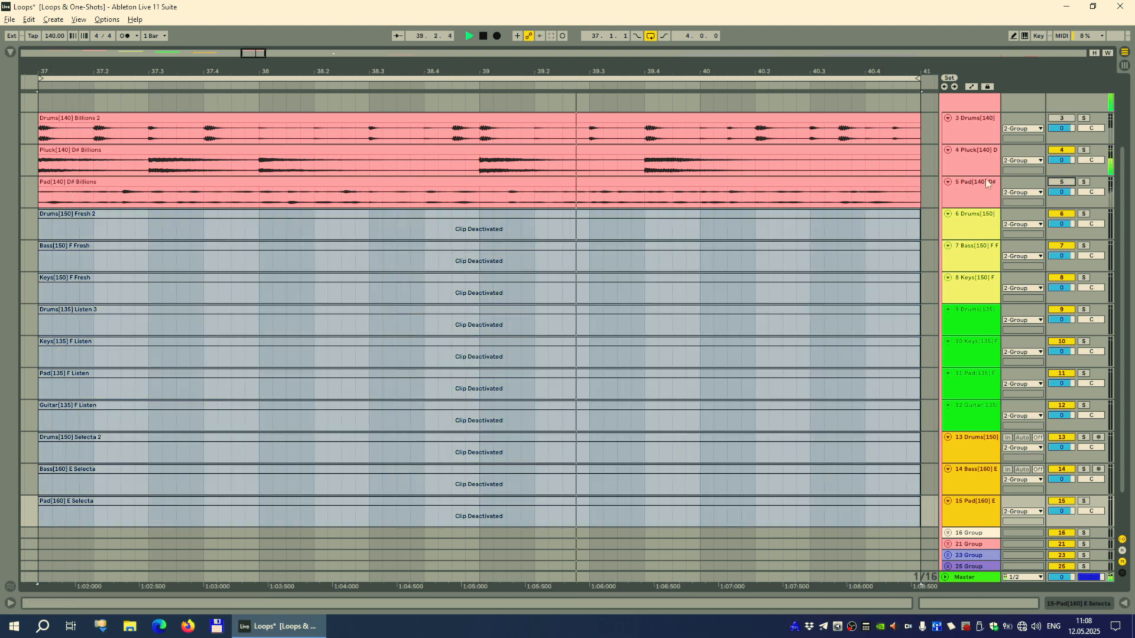
Leave only the Pad unmuted among the Billions tracks and activate the Keys[150] F Fresh clip at bar 37
{"action": "left_click", "coordinate": [1062, 182]}
{"action": "left_click", "coordinate": [1062, 151]}
{"action": "left_click", "coordinate": [990, 255]}
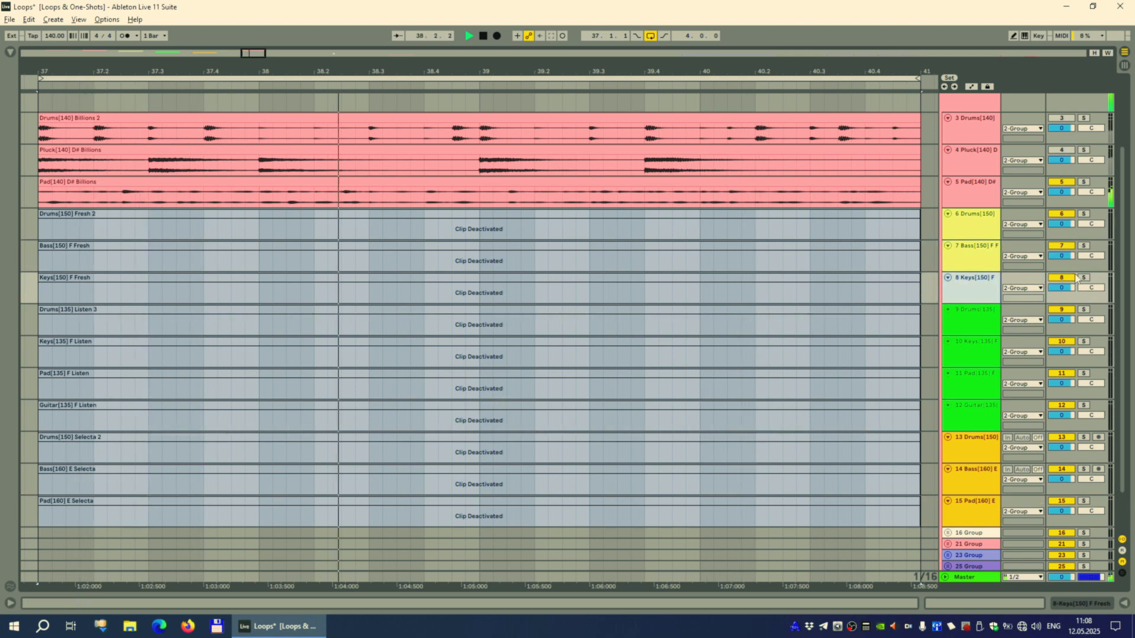
{"action": "left_click", "coordinate": [771, 280]}
{"action": "left_click", "coordinate": [772, 279]}
{"action": "key", "text": "0"}
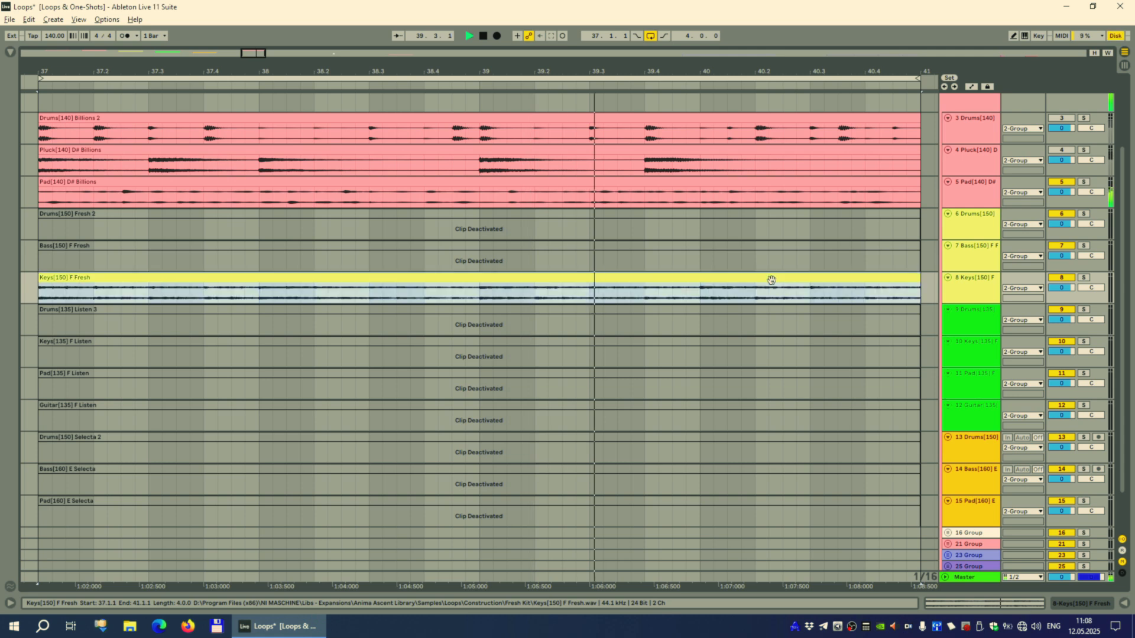
Try transposing the Keys[150] F Fresh clip up to +6 semitones against the Billions pad, and settle on -2 semitones
{"action": "double_click", "coordinate": [817, 277]}
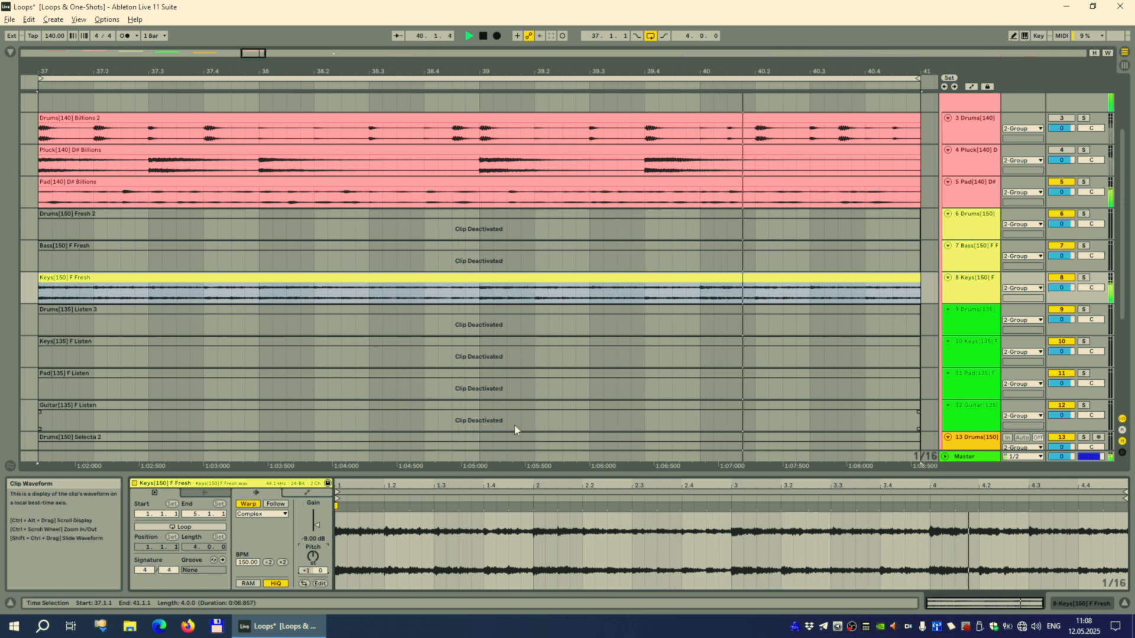
{"action": "key", "text": "Up"}
{"action": "key", "text": "Up"}
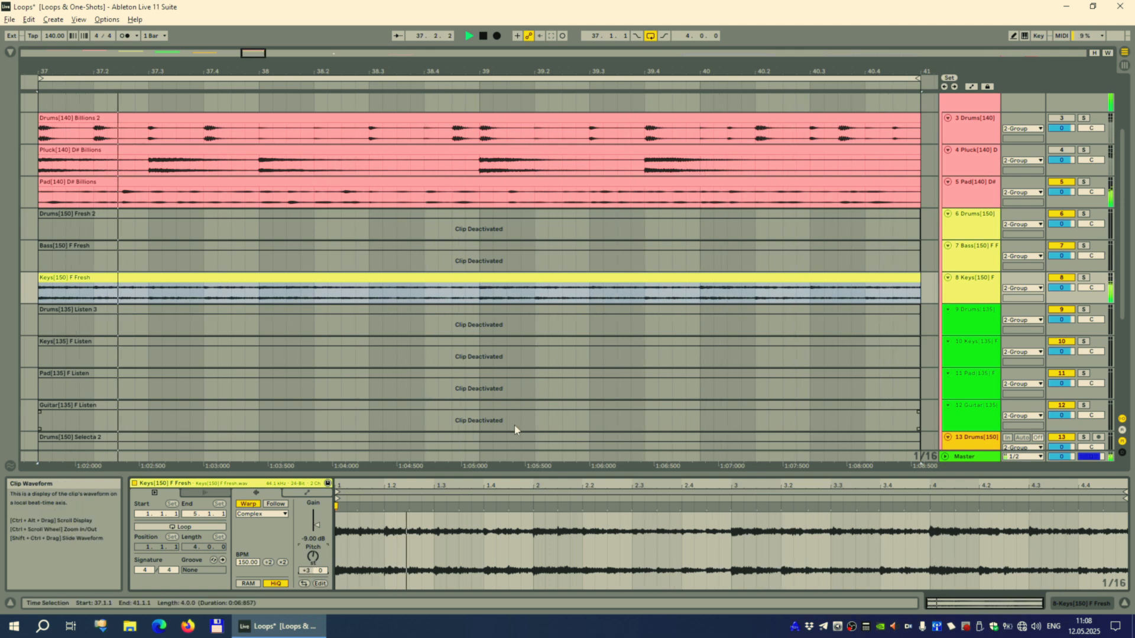
{"action": "key", "text": "Up"}
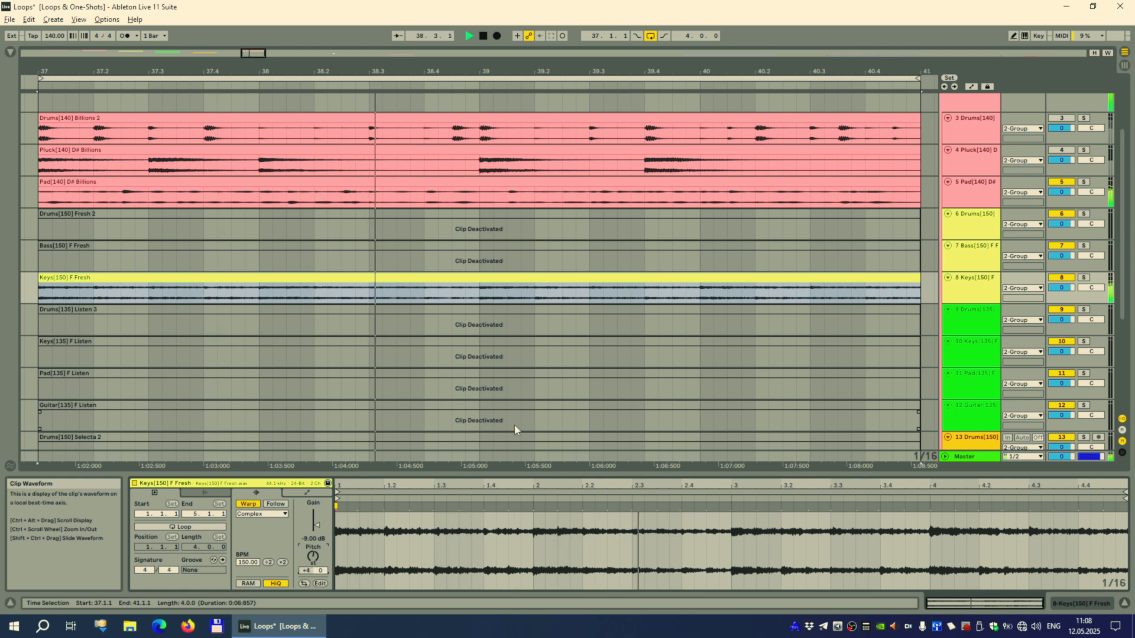
{"action": "key", "text": "Up"}
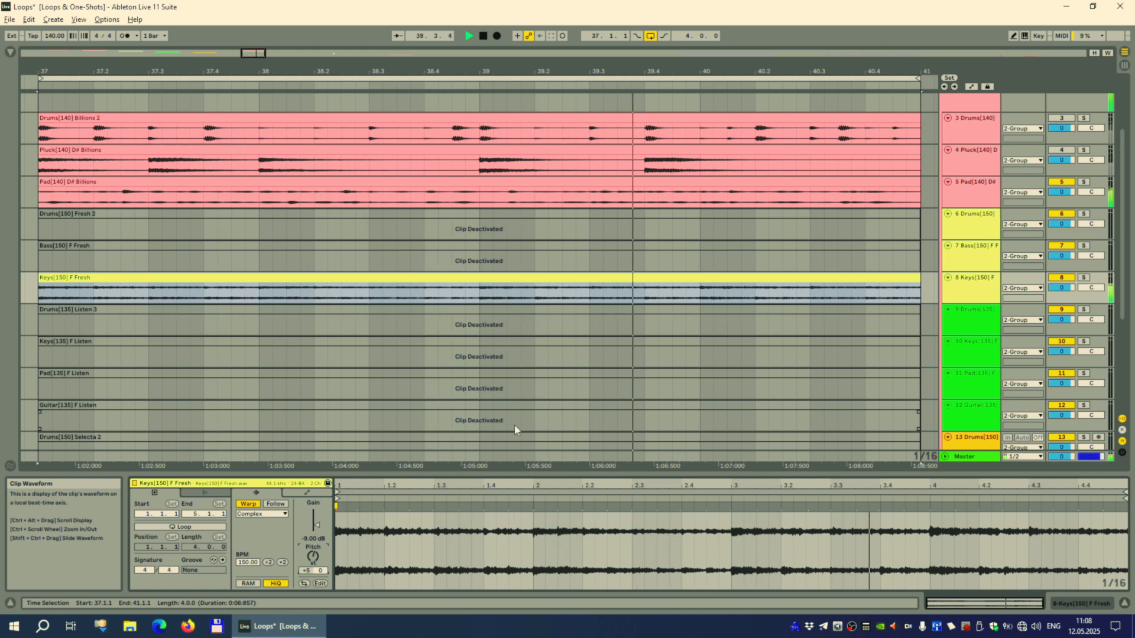
{"action": "key", "text": "Up"}
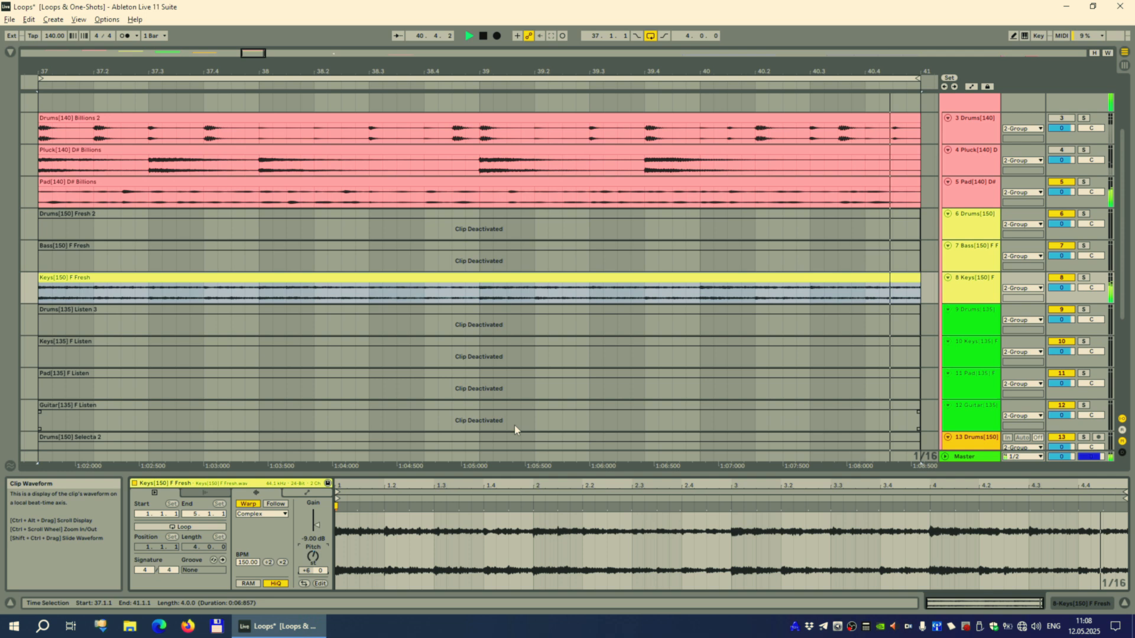
{"action": "key", "text": "Down"}
{"action": "key", "text": "Down"}
{"action": "key", "text": "Down"}
{"action": "key", "text": "Down"}
{"action": "key", "text": "Down"}
{"action": "key", "text": "Down"}
{"action": "key", "text": "Down"}
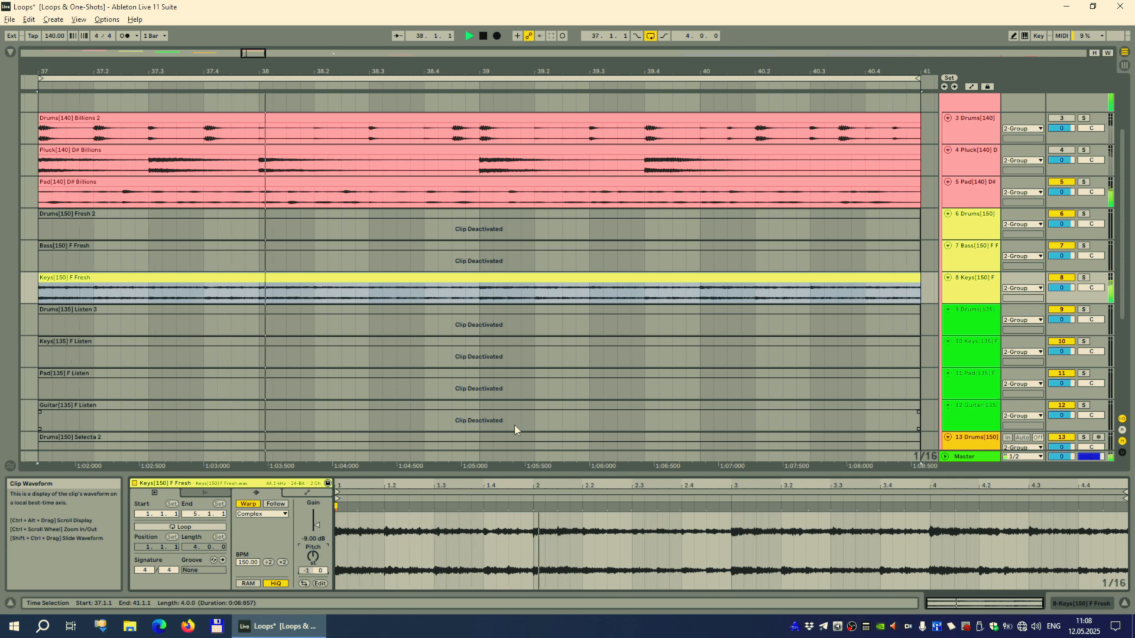
{"action": "key", "text": "Down"}
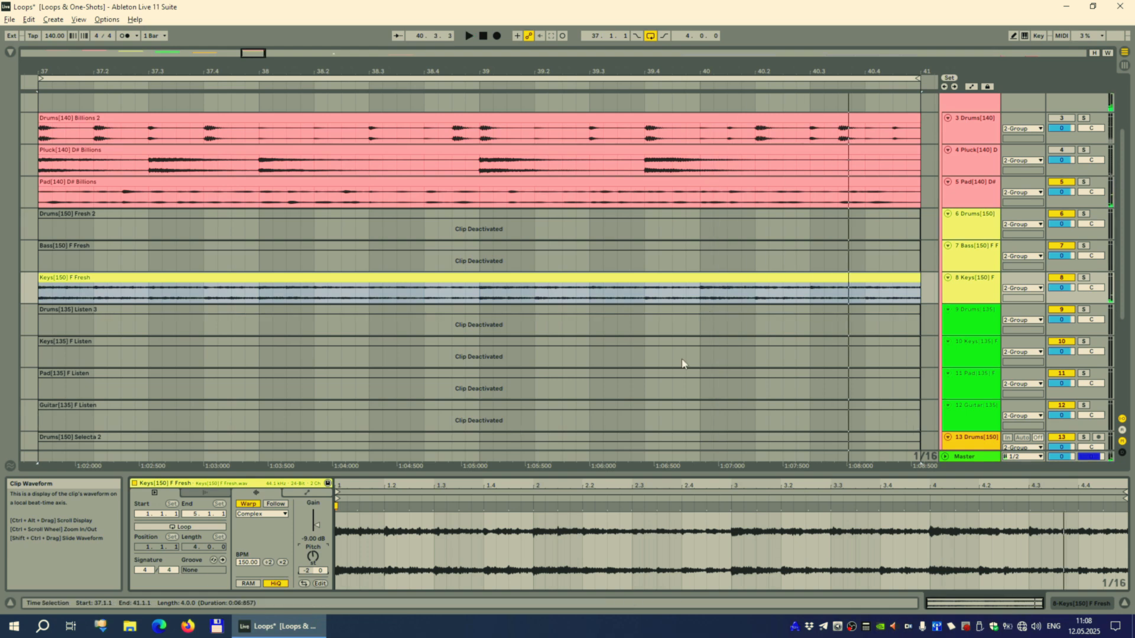
Activate the Bass[150] F Fresh clip at bar 37, transpose it to -2 semitones and play the combination
{"action": "left_click", "coordinate": [804, 244]}
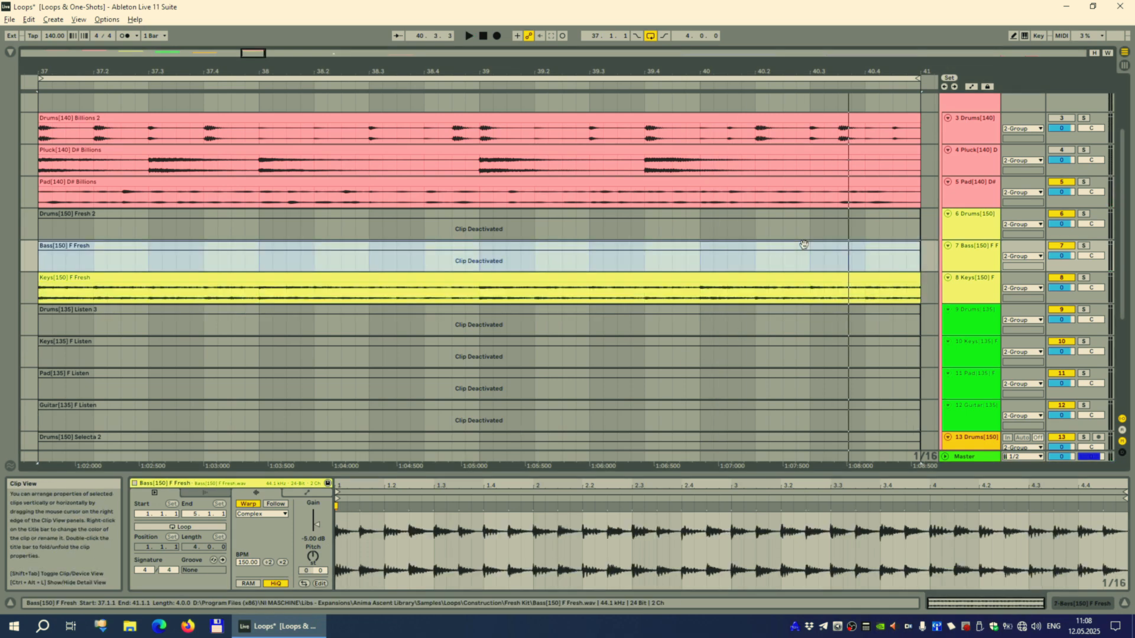
{"action": "key", "text": "0"}
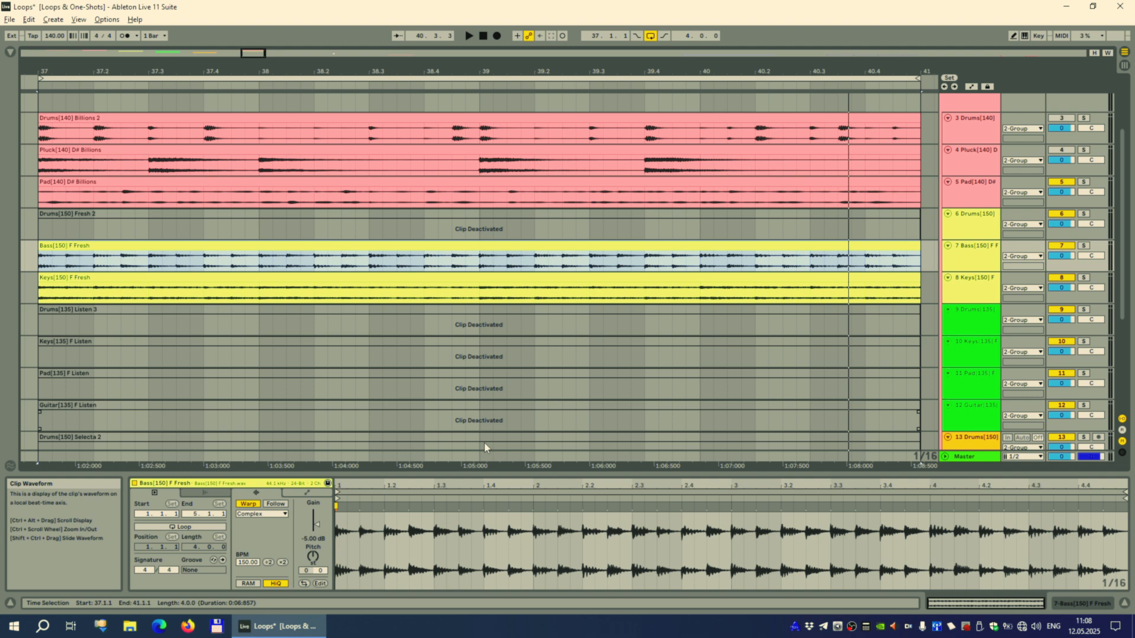
{"action": "left_click", "coordinate": [314, 558]}
{"action": "scroll", "coordinate": [313, 558], "scroll_direction": "down", "scroll_amount": 1}
{"action": "key", "text": "space"}
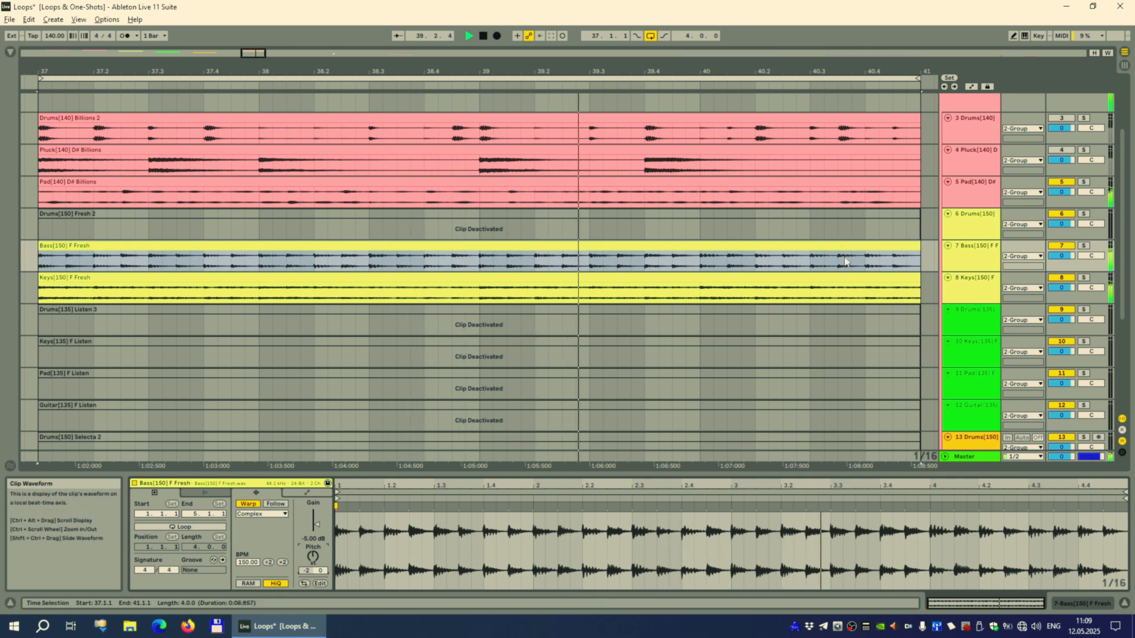
{"action": "key", "text": "space"}
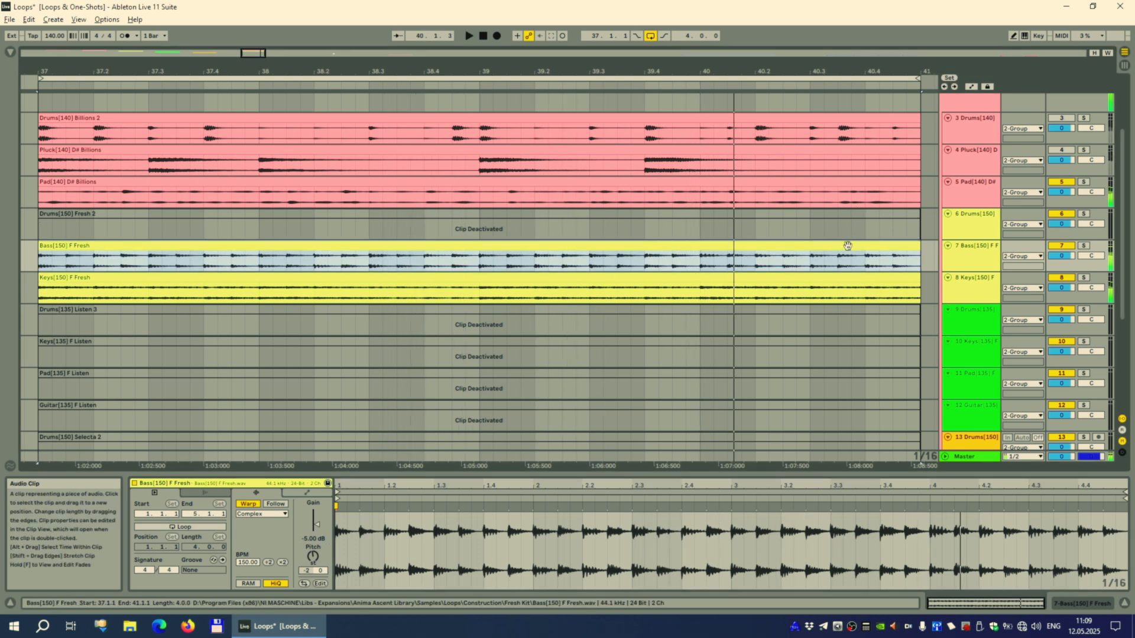
Deactivate the Fresh Bass and Keys clips at bar 37, and activate and play the Guitar[135] F Listen clip with the Billions pad
{"action": "left_click", "coordinate": [836, 277], "text": "shift"}
{"action": "key", "text": "0"}
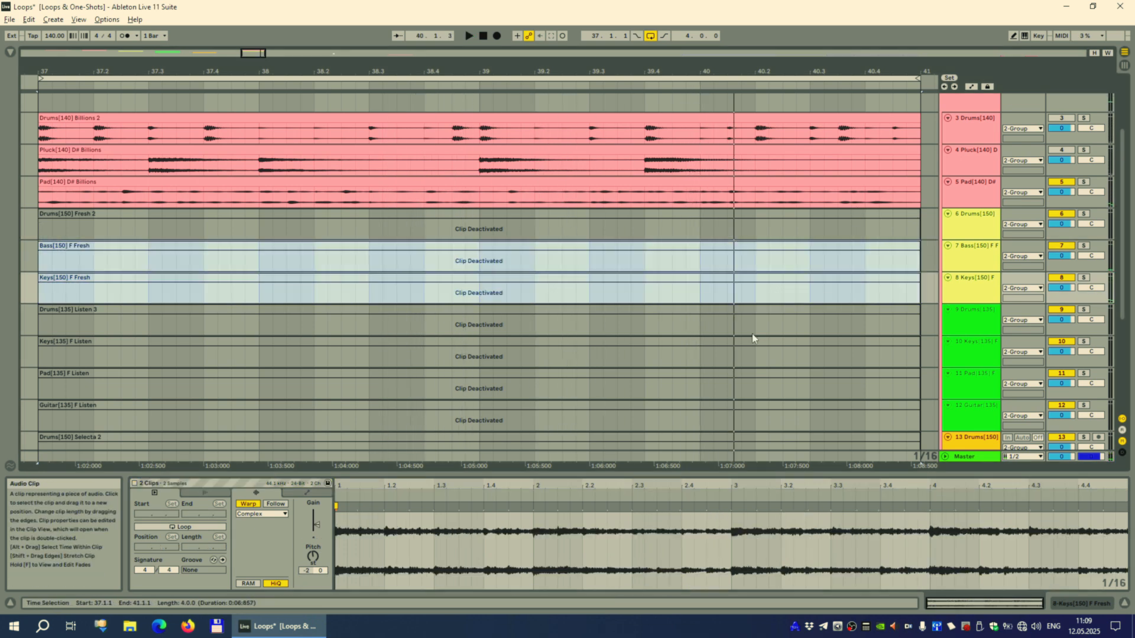
{"action": "left_click", "coordinate": [902, 353]}
{"action": "scroll", "coordinate": [867, 348], "scroll_direction": "down", "scroll_amount": 1}
{"action": "scroll", "coordinate": [866, 349], "scroll_direction": "down", "scroll_amount": 1}
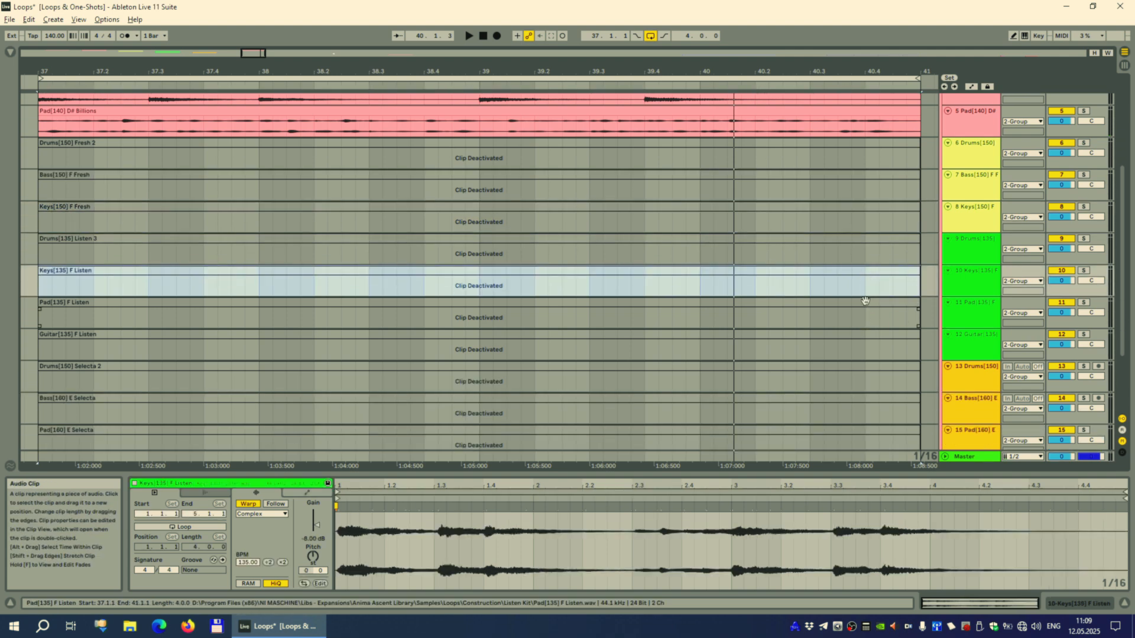
{"action": "left_click", "coordinate": [856, 332]}
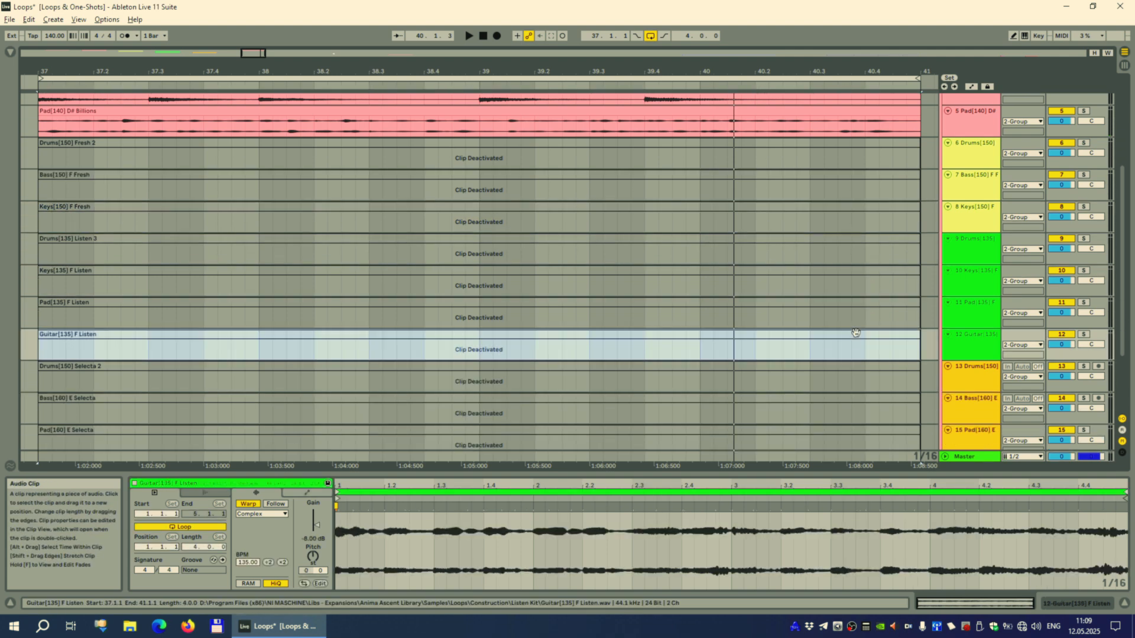
{"action": "key", "text": "0"}
{"action": "key", "text": "space"}
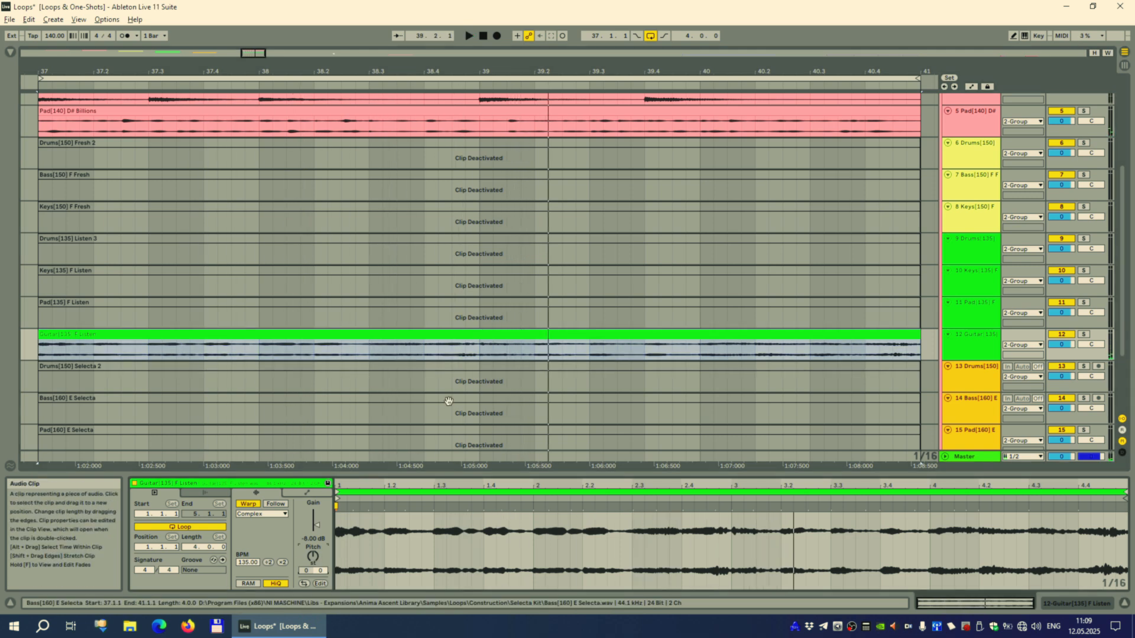
Transpose the Guitar[135] F Listen clip up to +6 semitones one step at a time during playback
{"action": "key", "text": "space"}
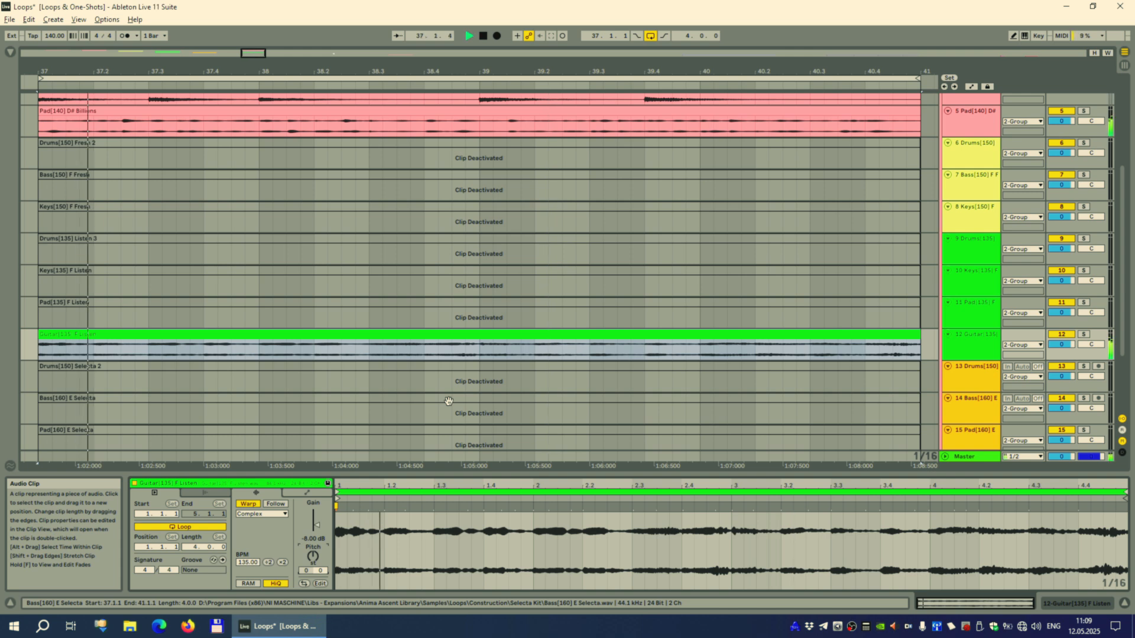
{"action": "key", "text": "Up"}
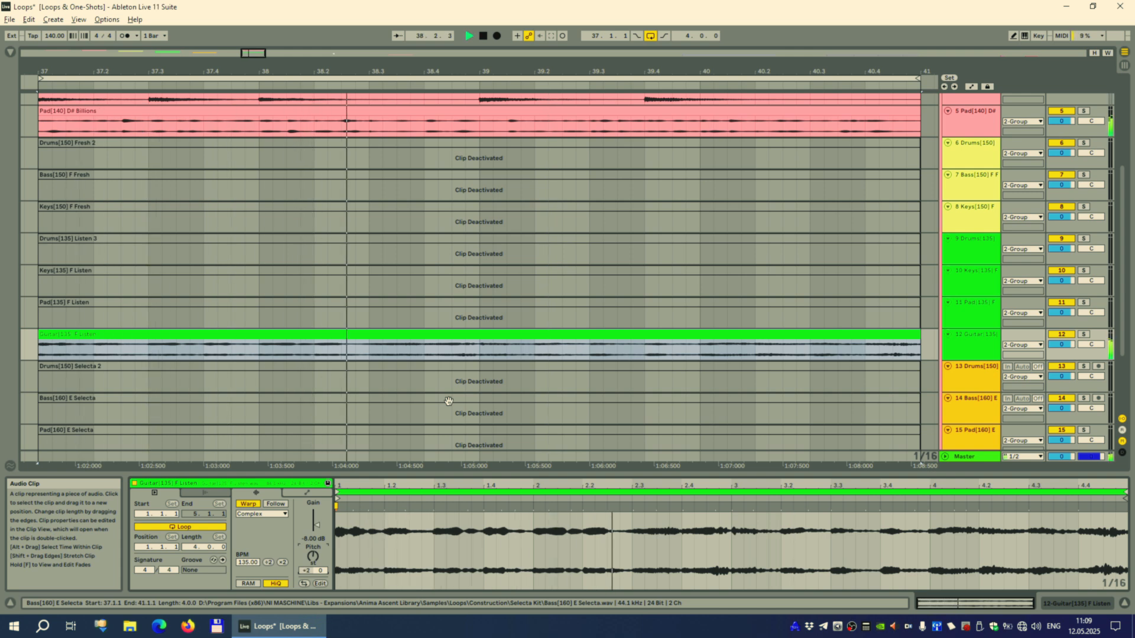
{"action": "key", "text": "Up"}
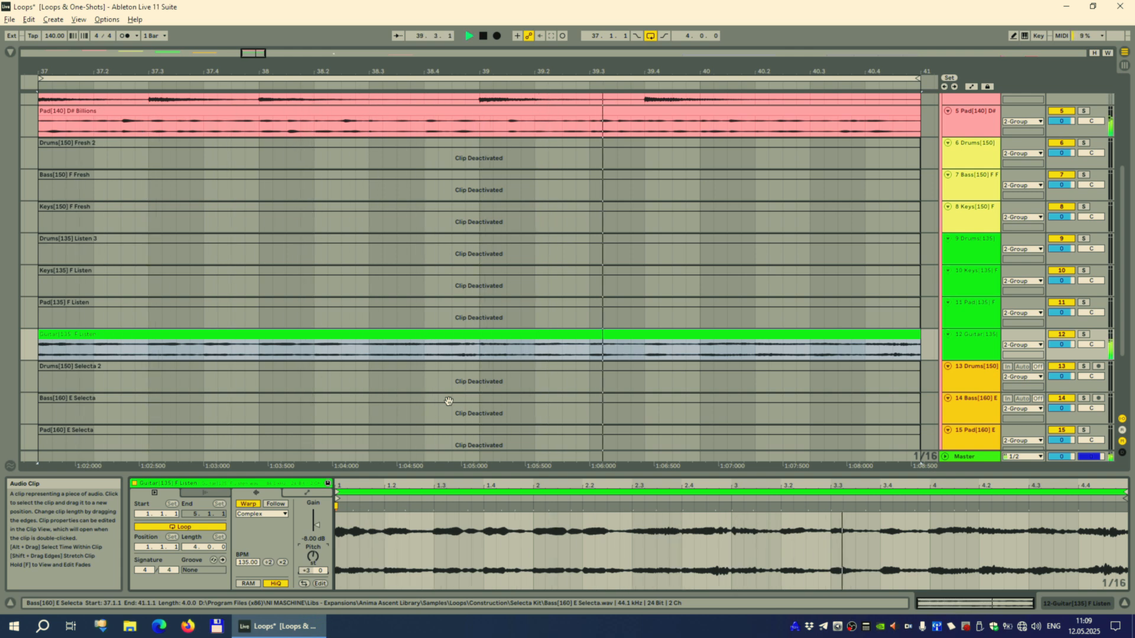
{"action": "key", "text": "Up"}
{"action": "key", "text": "Up"}
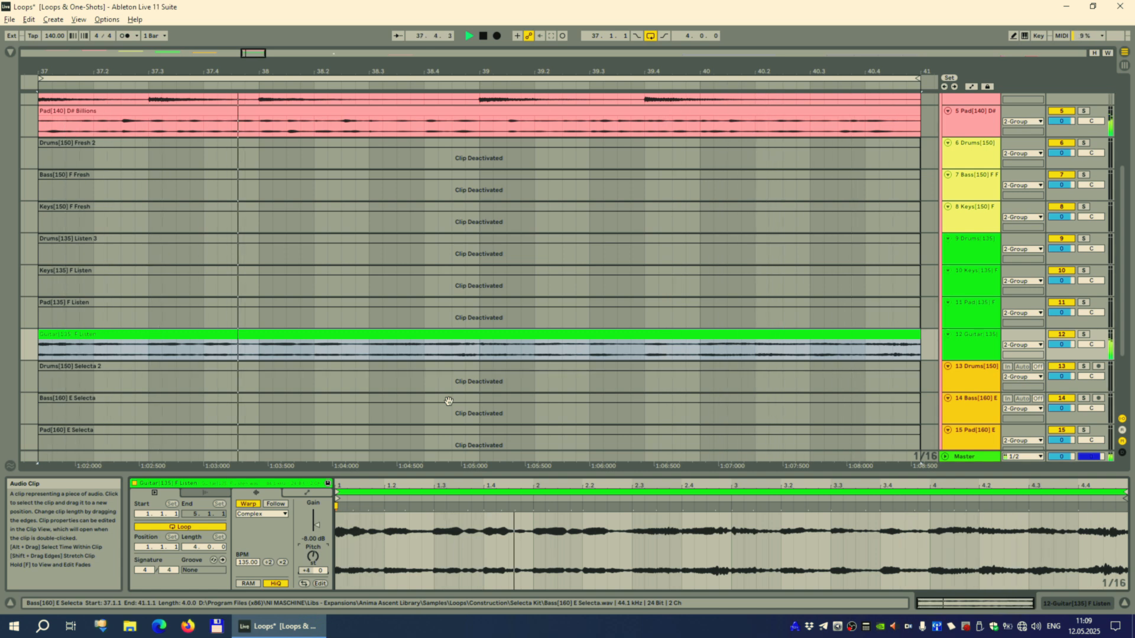
{"action": "key", "text": "Up"}
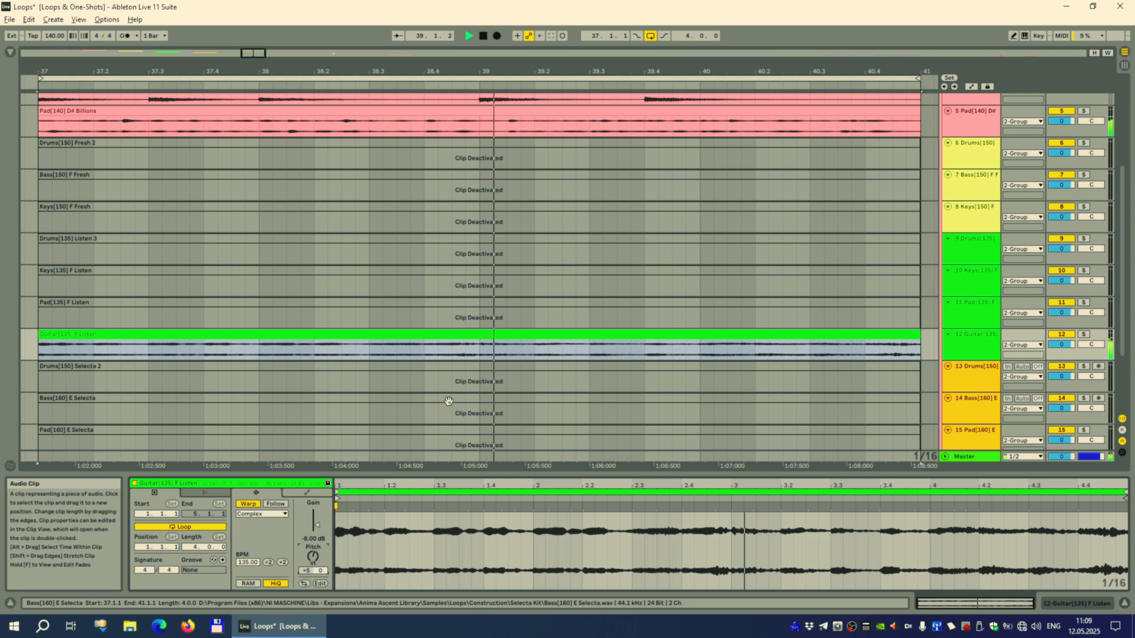
{"action": "key", "text": "Up"}
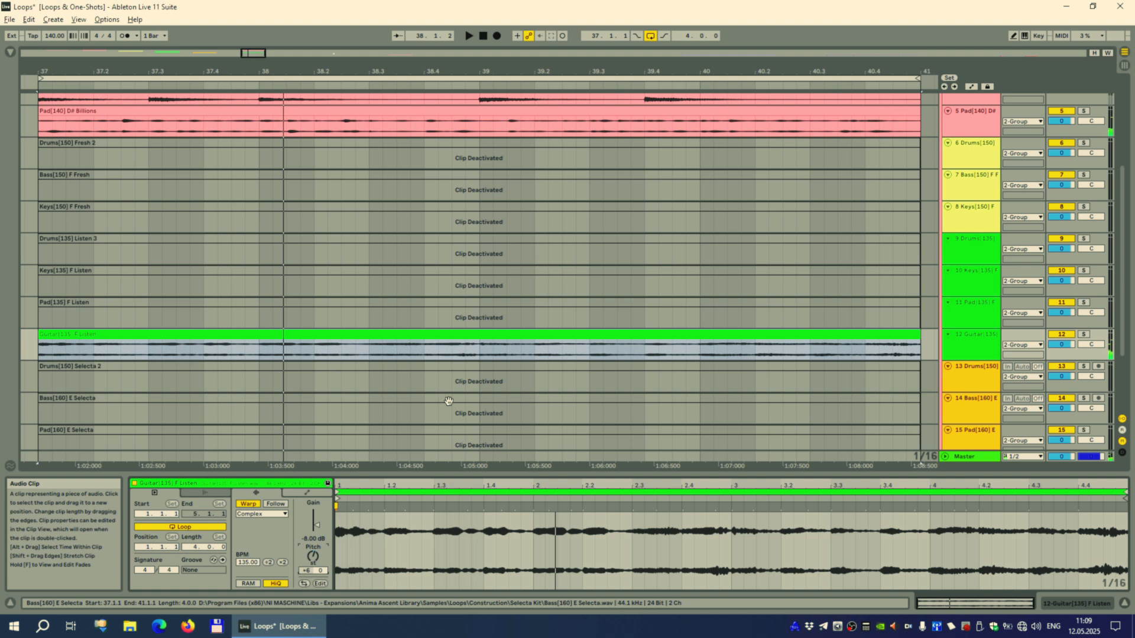
Activate the Pad[135] F Listen and Keys[135] F Listen clips at +6 semitones and play them with the guitar
{"action": "left_click", "coordinate": [488, 305]}
{"action": "key", "text": "0"}
{"action": "key", "text": "space"}
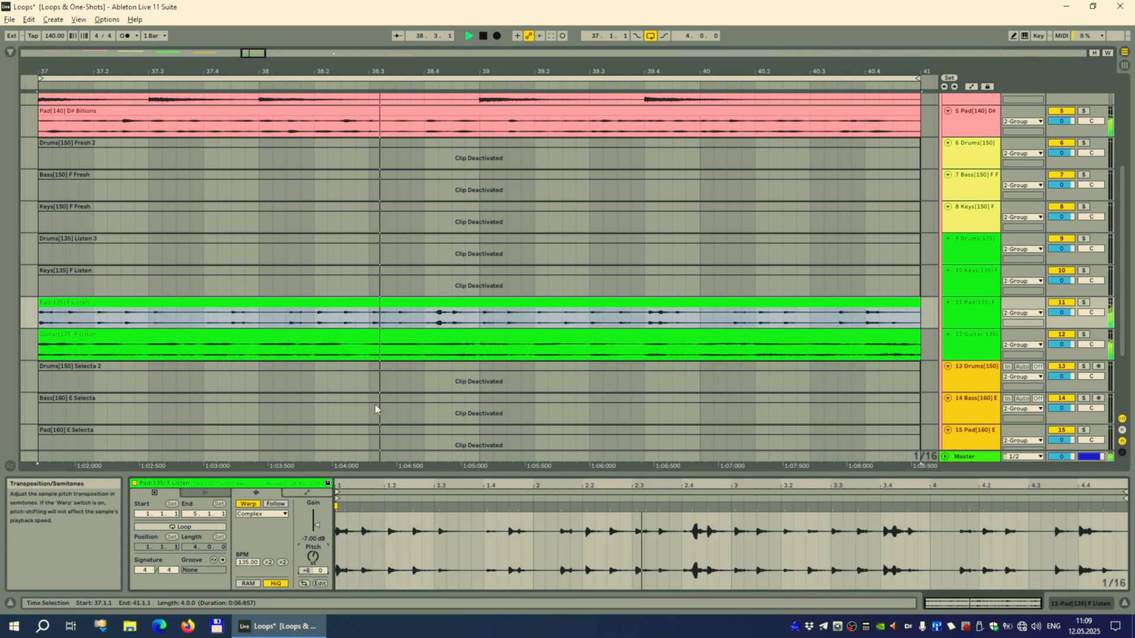
{"action": "left_click", "coordinate": [373, 273]}
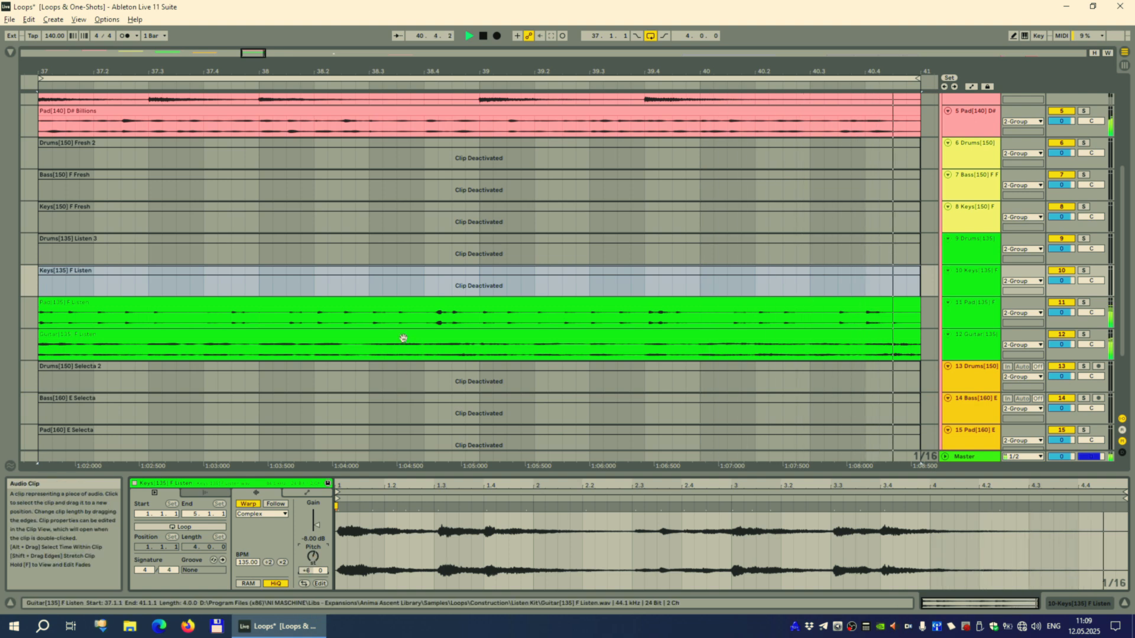
{"action": "left_click", "coordinate": [401, 272]}
{"action": "key", "text": "0"}
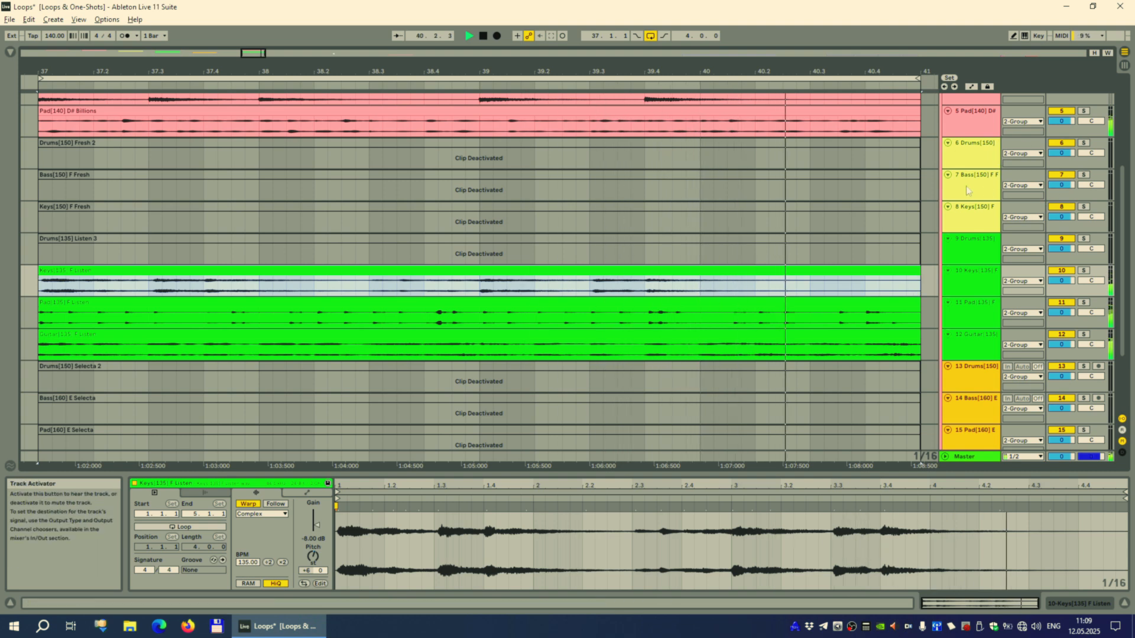
Activate the Bass[150] F Fresh clip at bar 37, listen to it with the Listen clips and stop playback
{"action": "left_click", "coordinate": [717, 173]}
{"action": "key", "text": "0"}
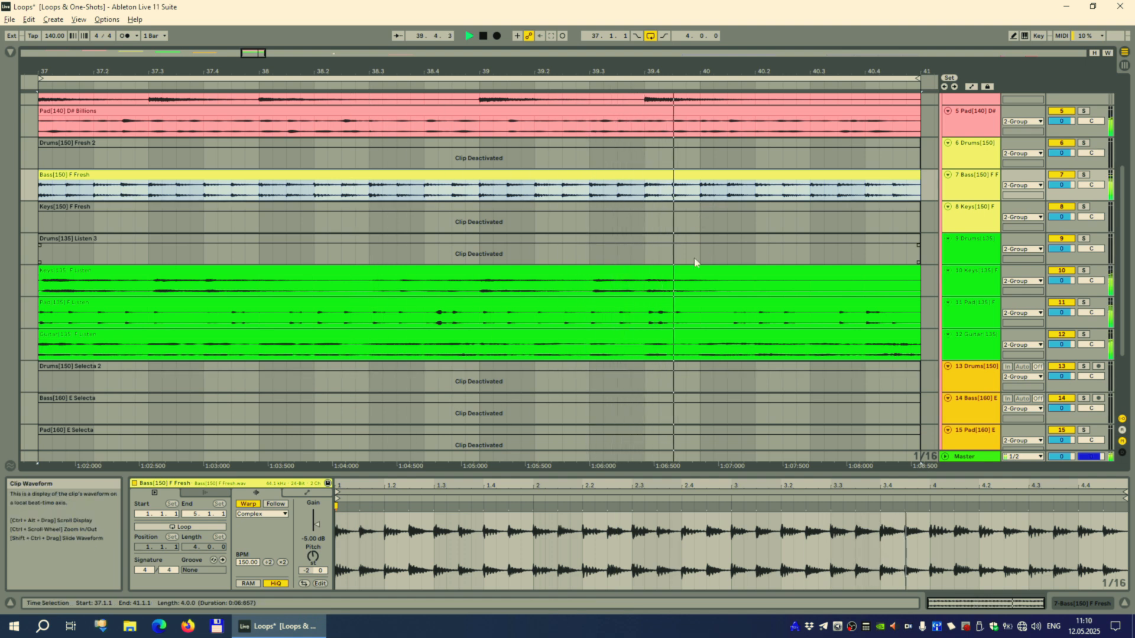
{"action": "key", "text": "space"}
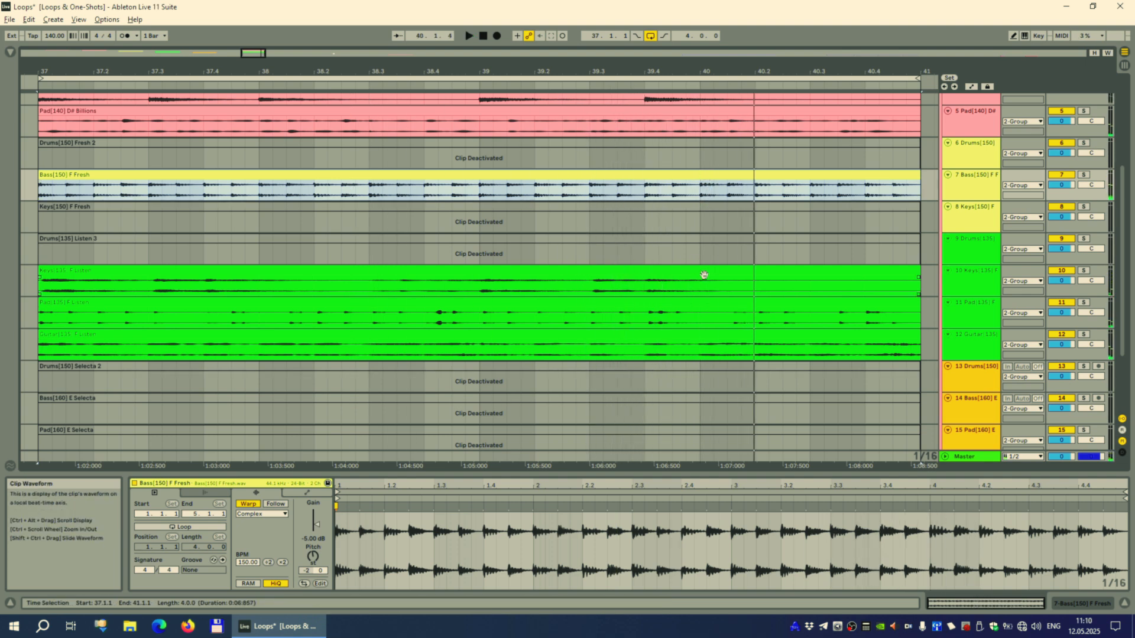
Deactivate the Bass[150] F Fresh, Keys[135] F Listen and Pad[135] F Listen clips at bar 37
{"action": "key", "text": "0"}
{"action": "left_click", "coordinate": [680, 274]}
{"action": "key", "text": "0"}
{"action": "left_click", "coordinate": [680, 305]}
{"action": "key", "text": "0"}
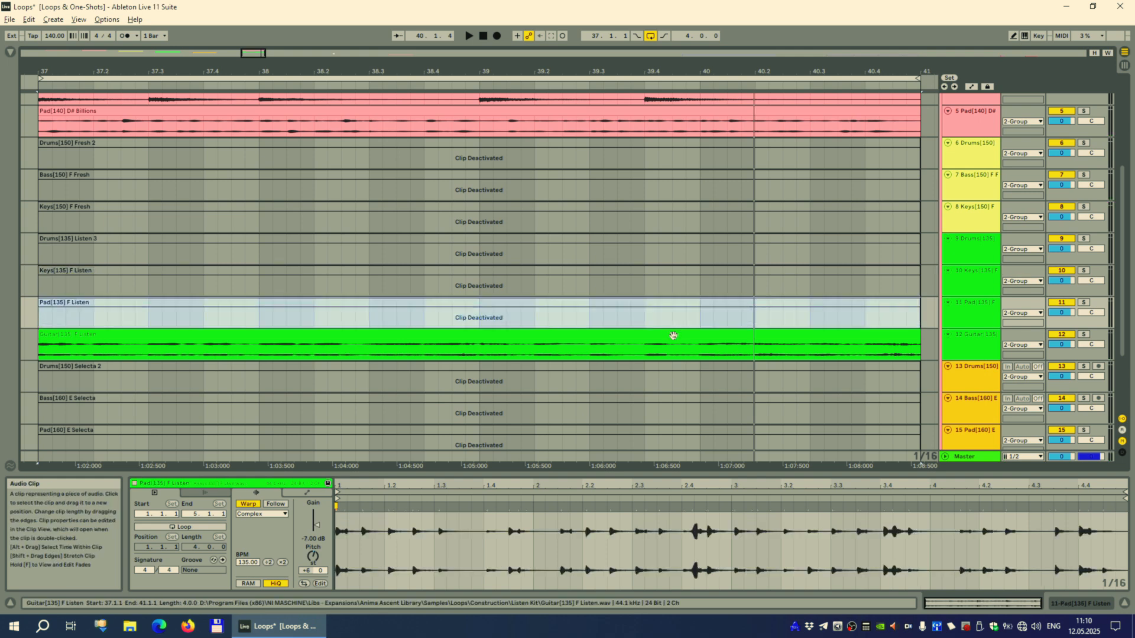
Deactivate the Guitar[135] F Listen clip at bar 37 and activate the Pad[160] E Selecta clip
{"action": "left_click", "coordinate": [674, 335]}
{"action": "key", "text": "0"}
{"action": "scroll", "coordinate": [733, 300], "scroll_direction": "down", "scroll_amount": 3}
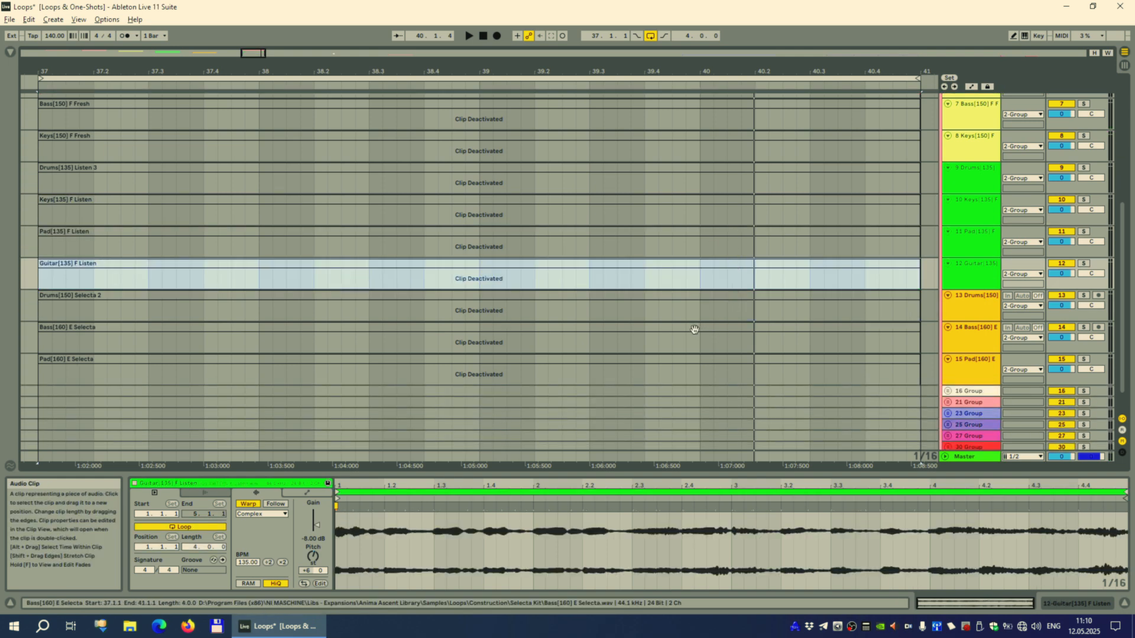
{"action": "left_click", "coordinate": [690, 360]}
{"action": "key", "text": "0"}
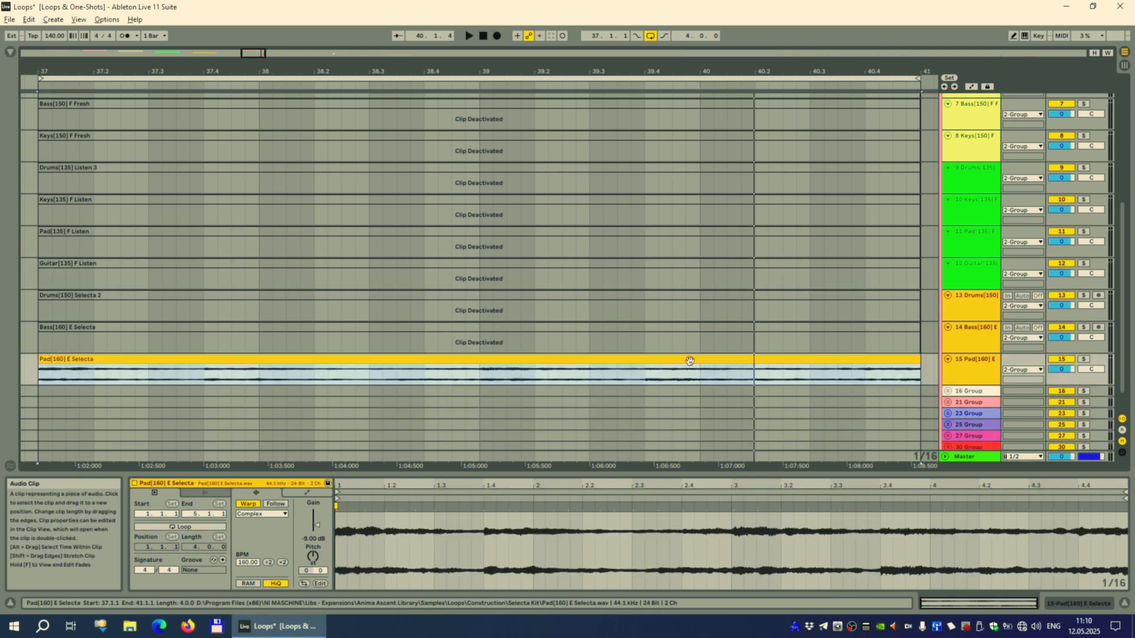
Play the loop and transpose the Pad[160] E Selecta clip to -1 semitone
{"action": "scroll", "coordinate": [690, 361], "scroll_direction": "up", "scroll_amount": 2}
{"action": "key", "text": "space"}
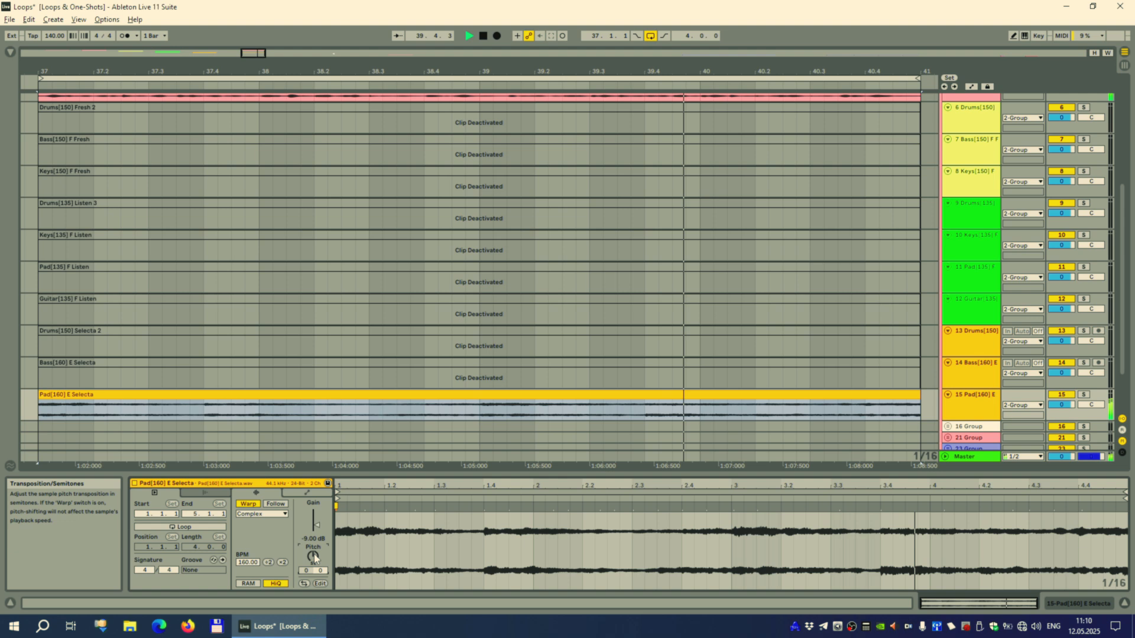
{"action": "key", "text": "Down"}
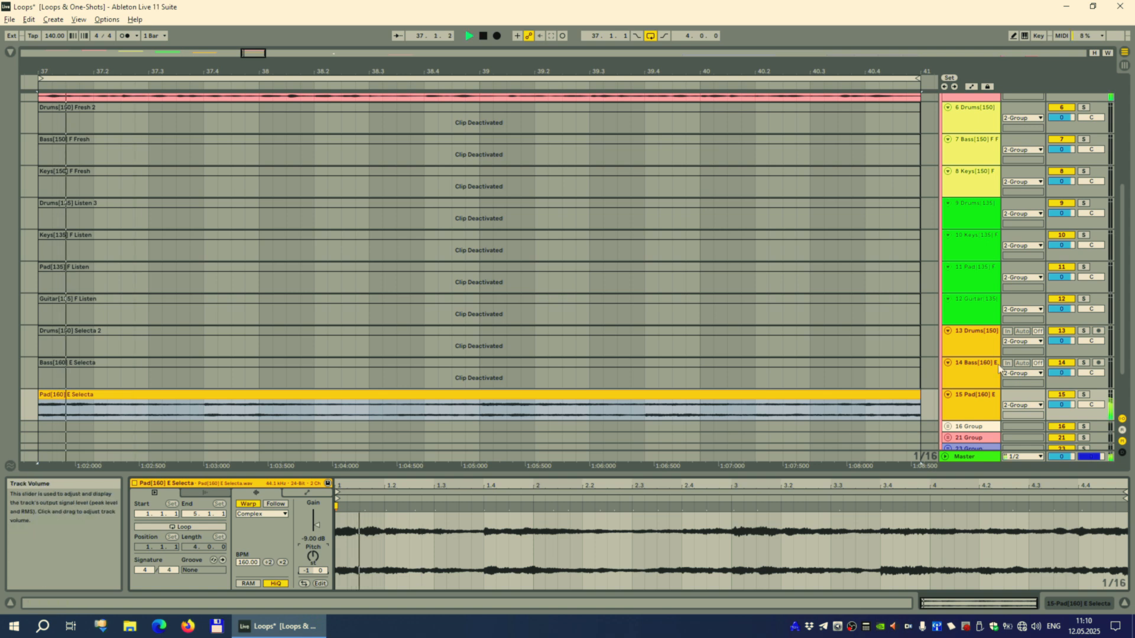
Activate the Bass[160] E Selecta clip, transpose it to -1 semitone, and listen to it with the Selecta pad
{"action": "left_click", "coordinate": [861, 367]}
{"action": "key", "text": "0"}
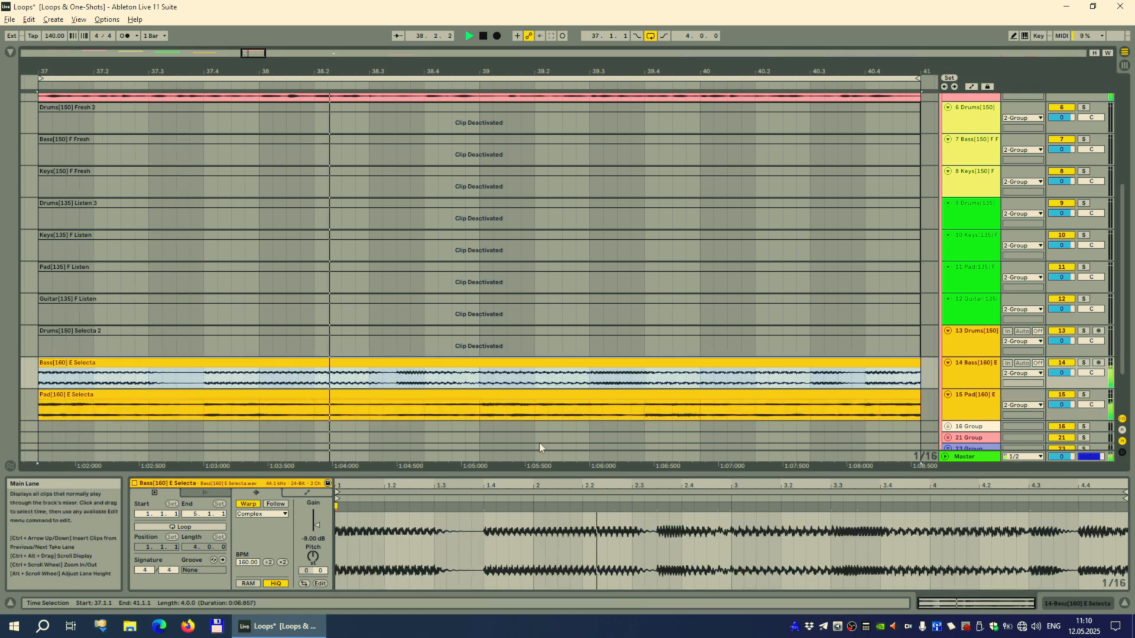
{"action": "left_click_drag", "start_coordinate": [317, 560], "coordinate": [317, 565]}
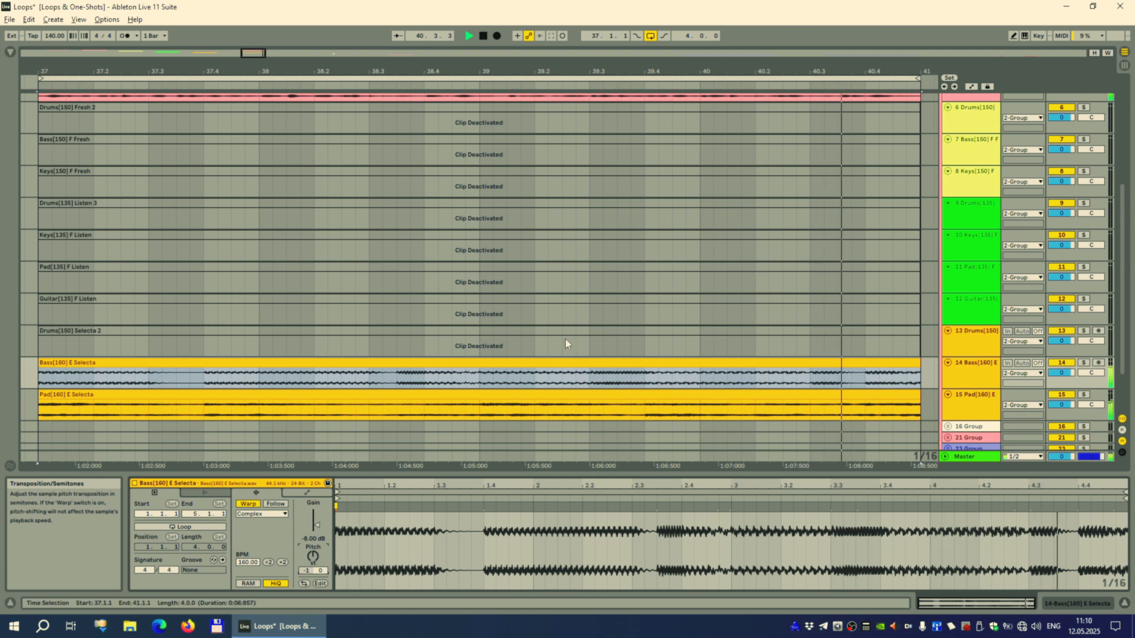
{"action": "left_click", "coordinate": [700, 381]}
{"action": "scroll", "coordinate": [703, 391], "scroll_direction": "up", "scroll_amount": 1}
{"action": "scroll", "coordinate": [703, 390], "scroll_direction": "up", "scroll_amount": 1}
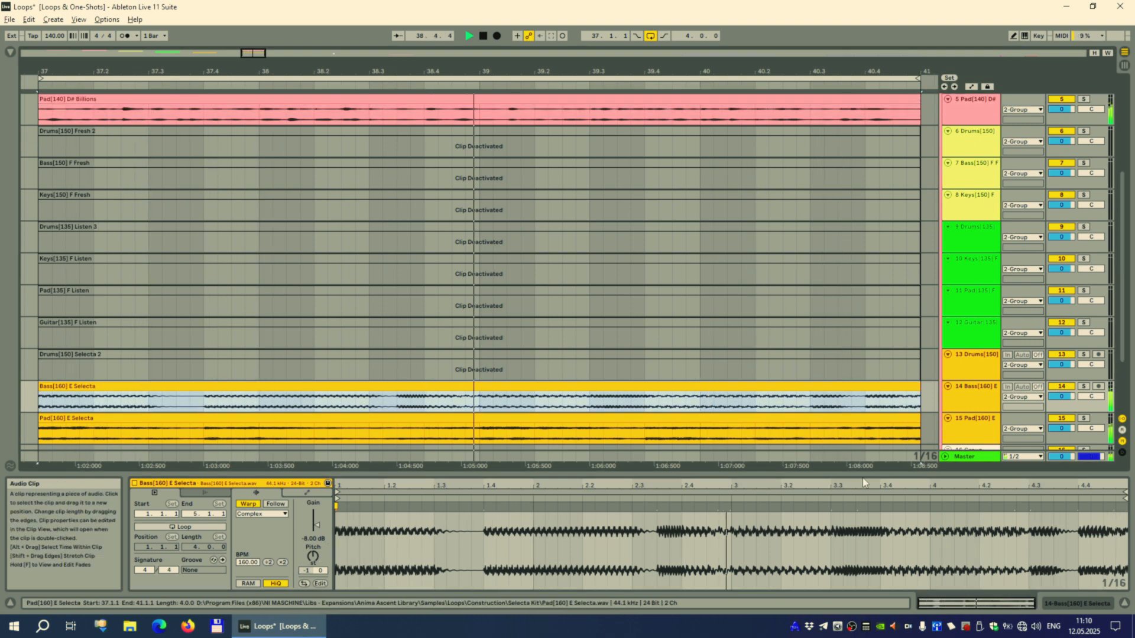
{"action": "left_click", "coordinate": [710, 474]}
{"action": "key", "text": "space"}
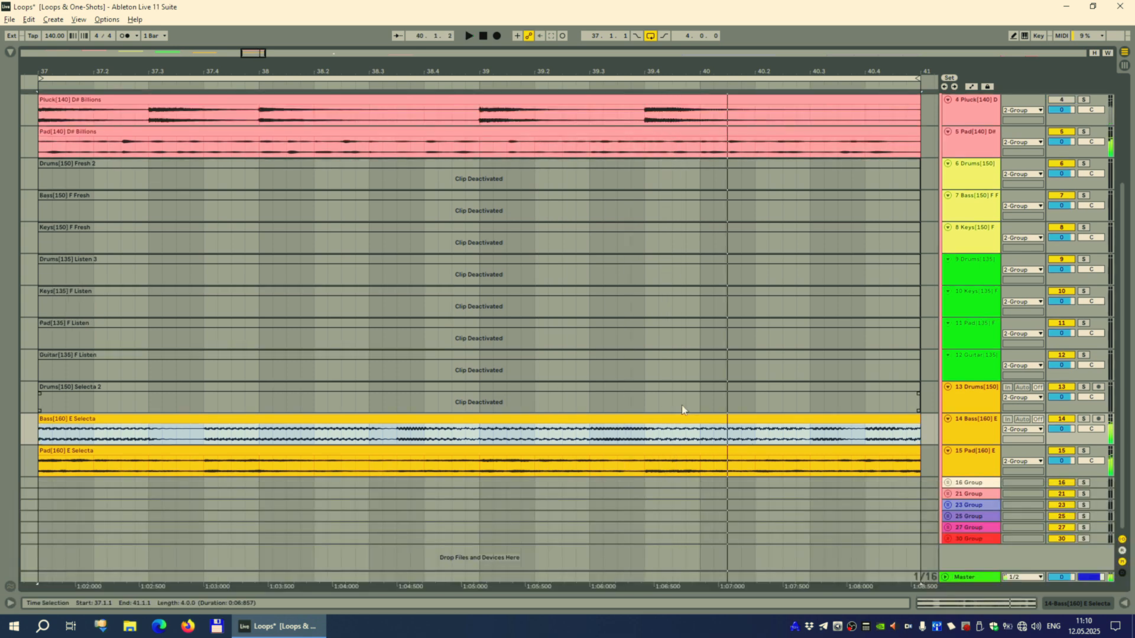
Deactivate the Bass[160] E Selecta clip at bar 37 and restart playback
{"action": "scroll", "coordinate": [682, 408], "scroll_direction": "up", "scroll_amount": 4}
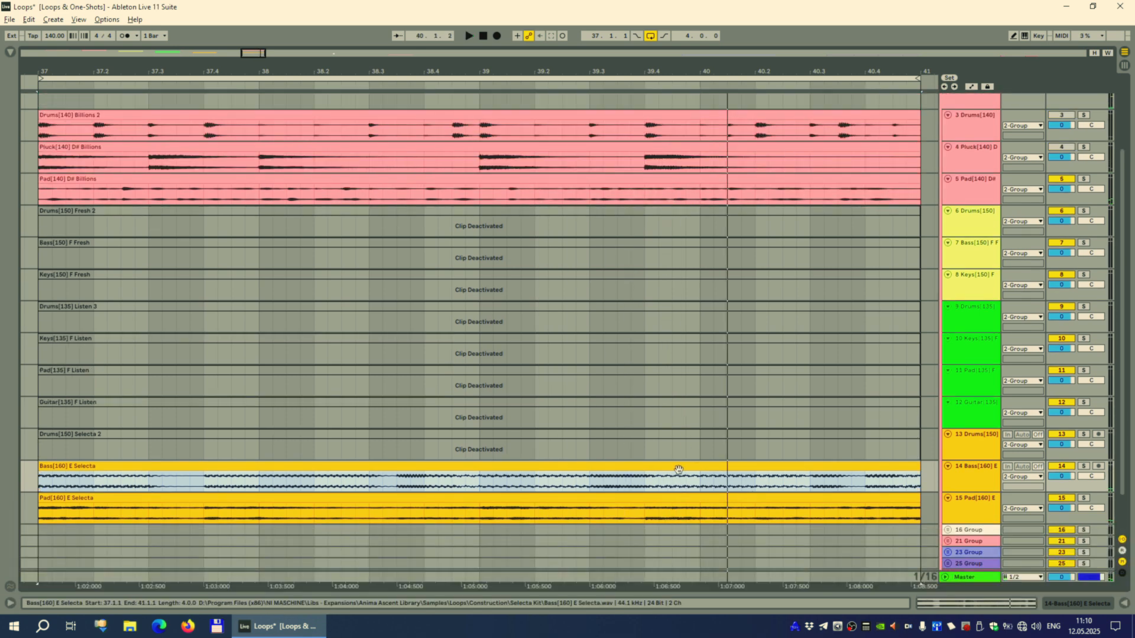
{"action": "key", "text": "0"}
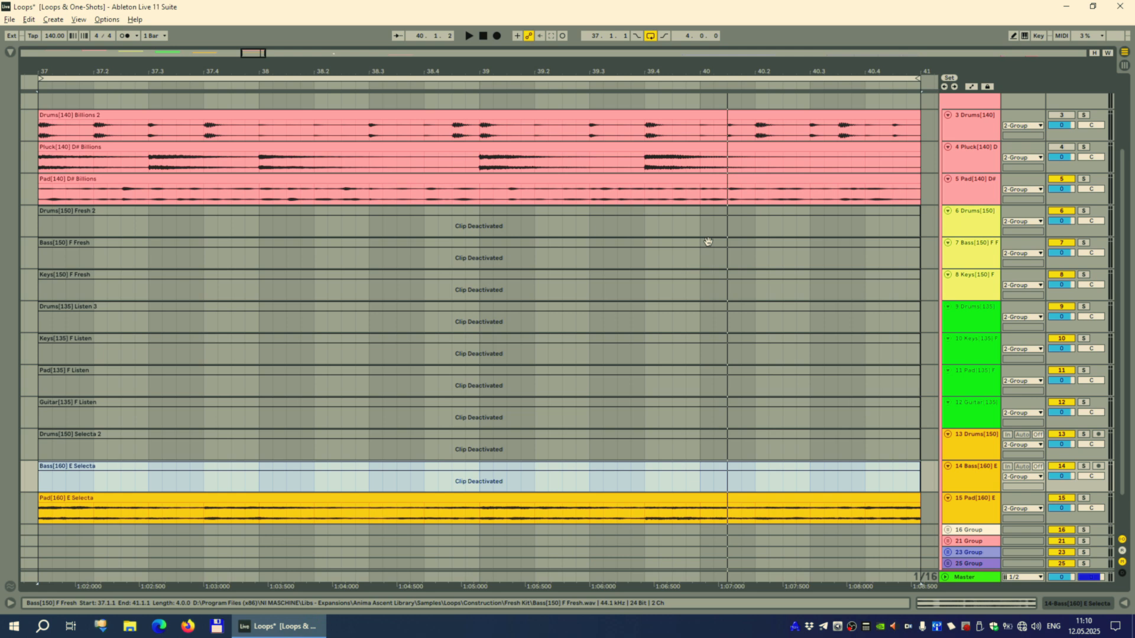
{"action": "key", "text": "space"}
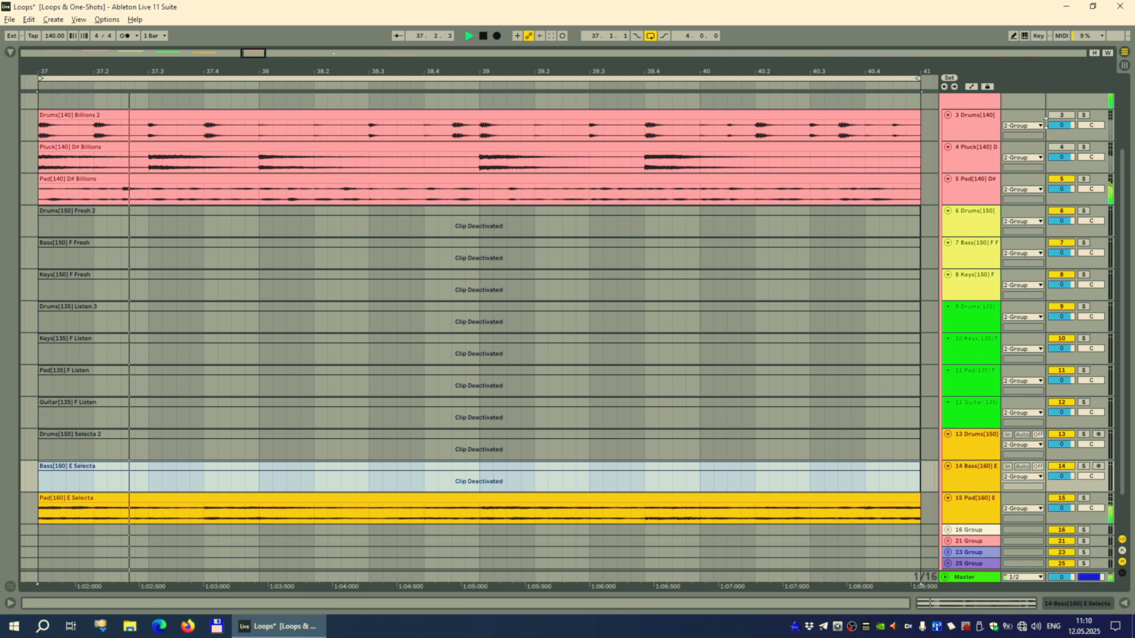
Unmute the Billions drums and pluck tracks and deactivate the Pluck[140] D# Billions clip at bar 37
{"action": "left_click", "coordinate": [1068, 117]}
{"action": "left_click", "coordinate": [1068, 149]}
{"action": "left_click", "coordinate": [844, 150]}
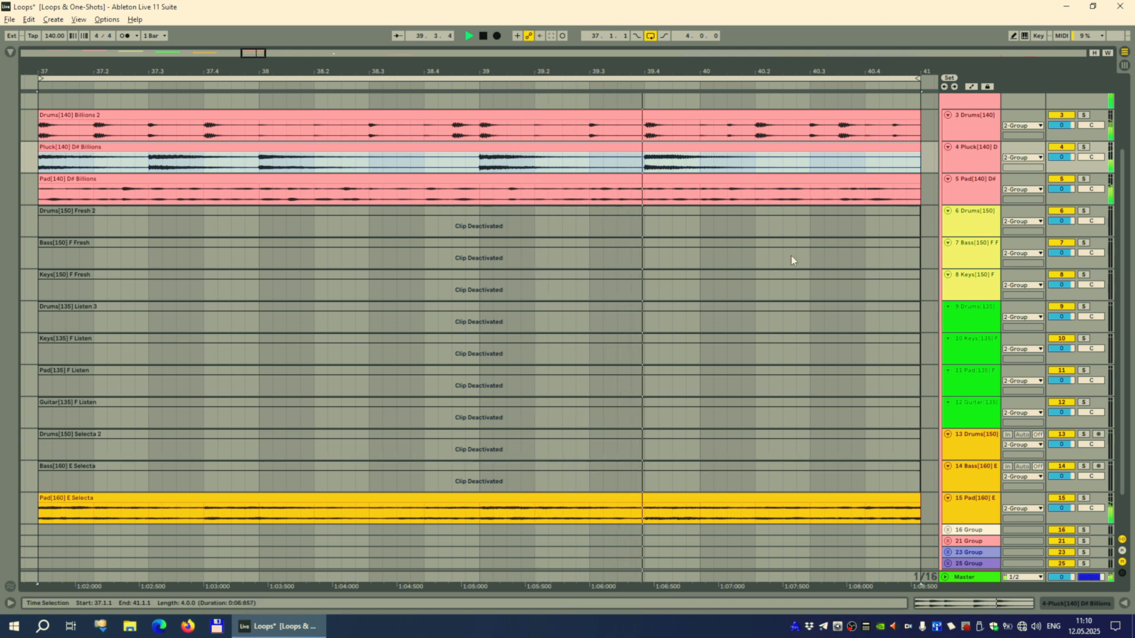
{"action": "key", "text": "0"}
Activate the Bass[150] F Fresh and Keys[150] F Fresh clips at bar 37 and play them with the Billions and Selecta clips
{"action": "left_click", "coordinate": [774, 244]}
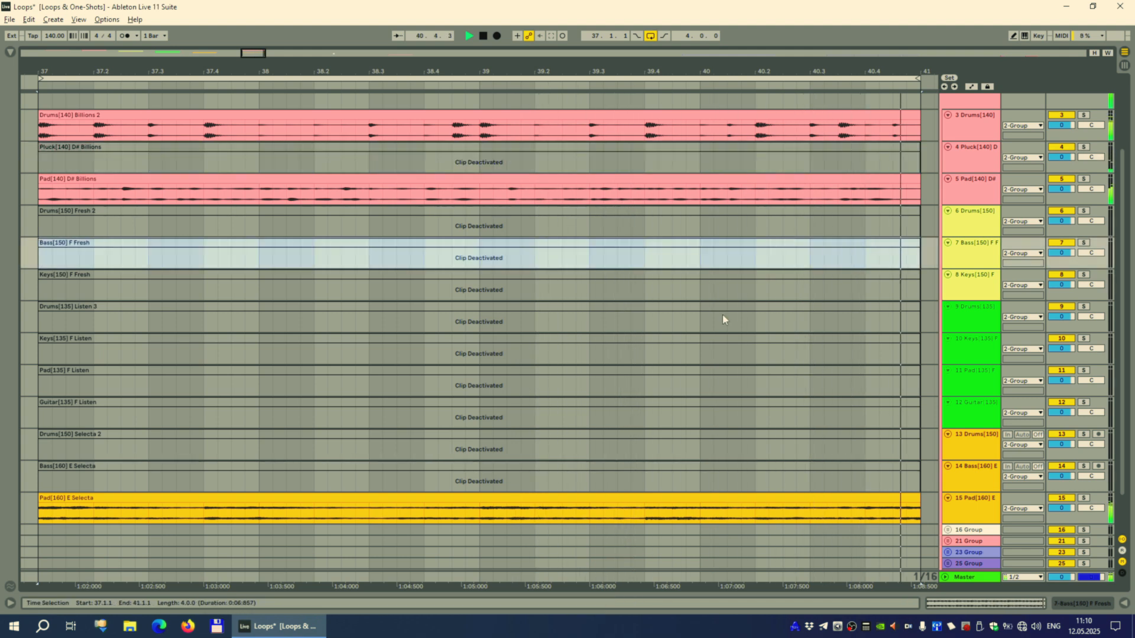
{"action": "key", "text": "0"}
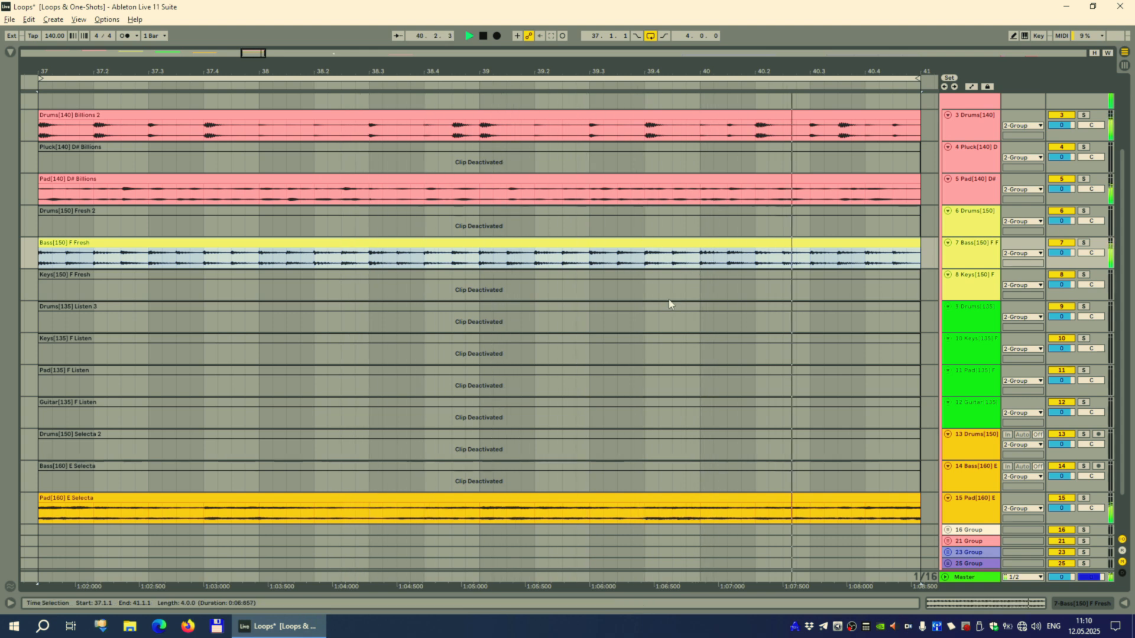
{"action": "left_click", "coordinate": [671, 274]}
{"action": "key", "text": "space"}
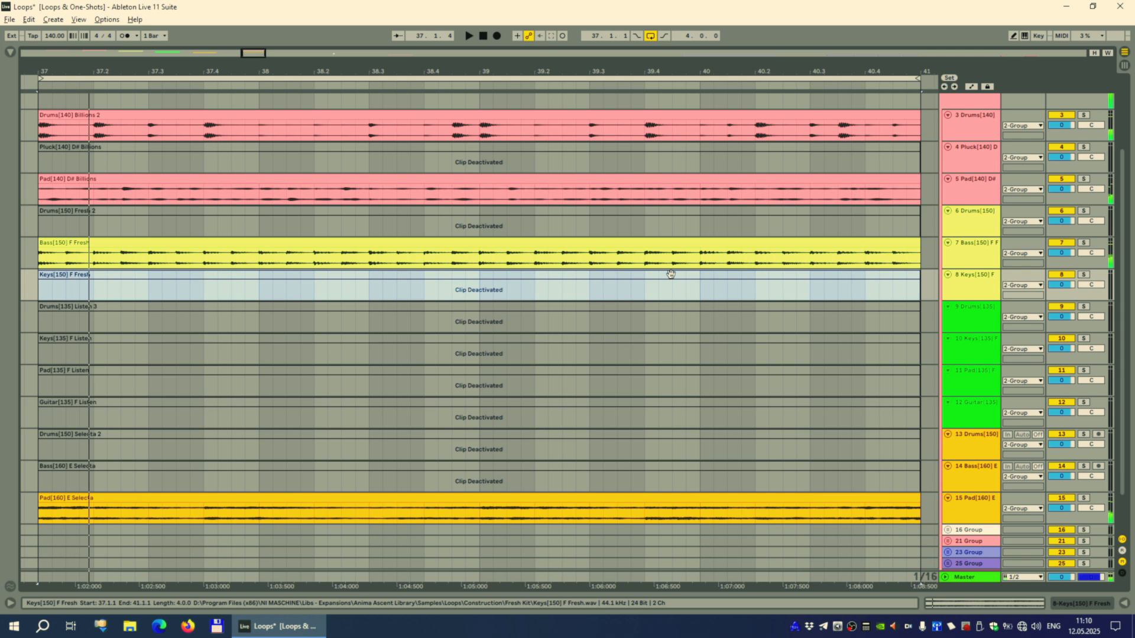
{"action": "key", "text": "space"}
{"action": "key", "text": "0"}
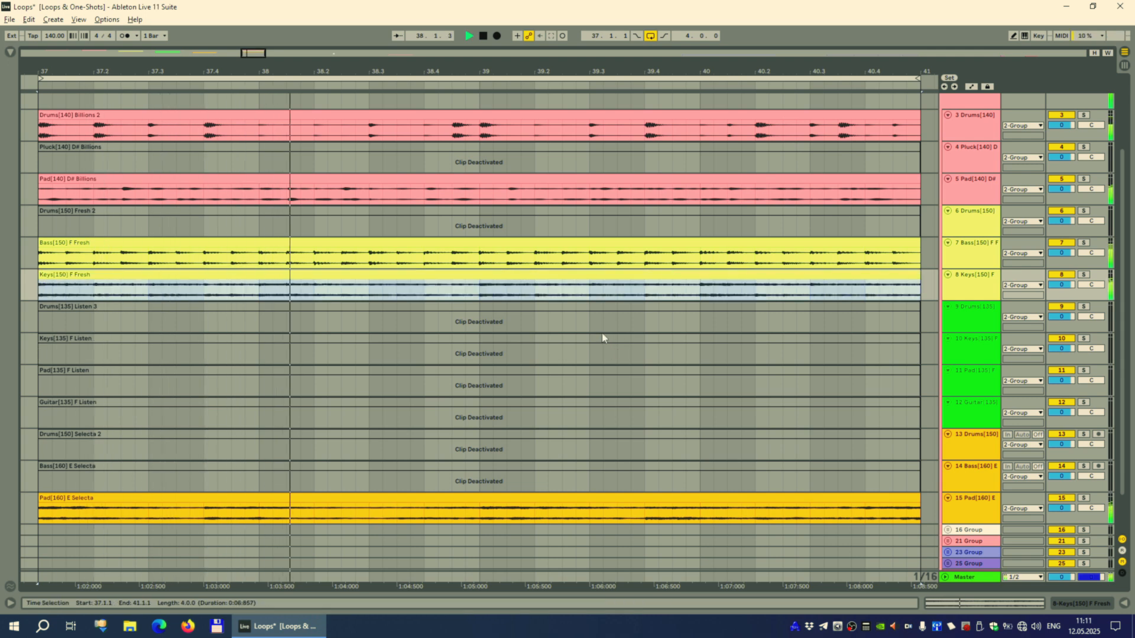
Add the Guitar[135] F Listen and Pad[135] F Listen clips to the playing mix by activating them
{"action": "left_click", "coordinate": [650, 401]}
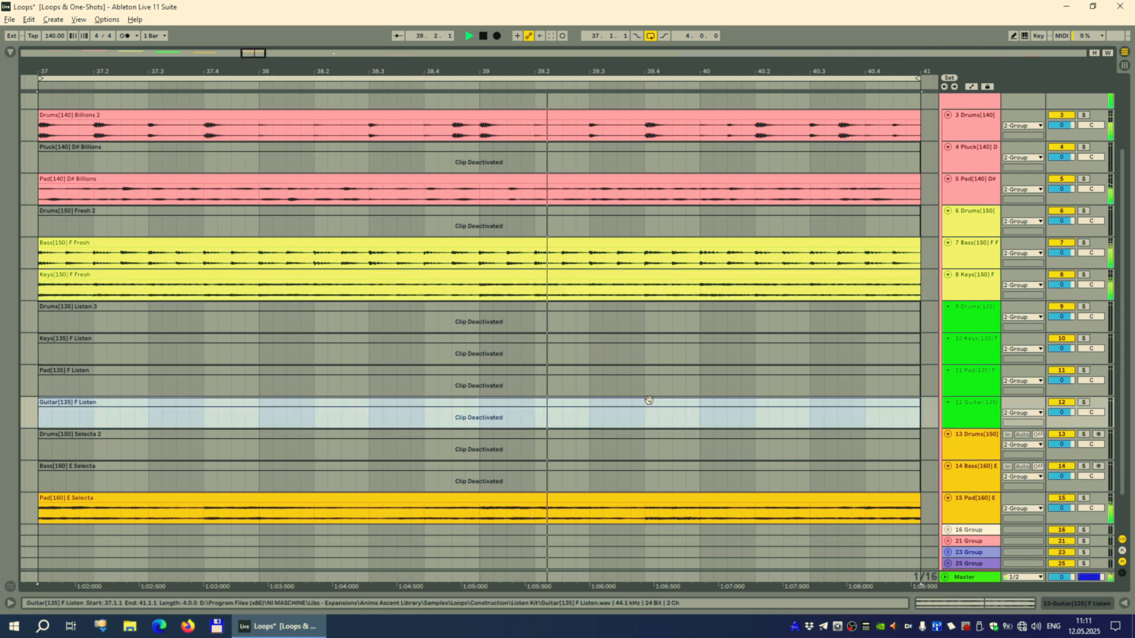
{"action": "key", "text": "0"}
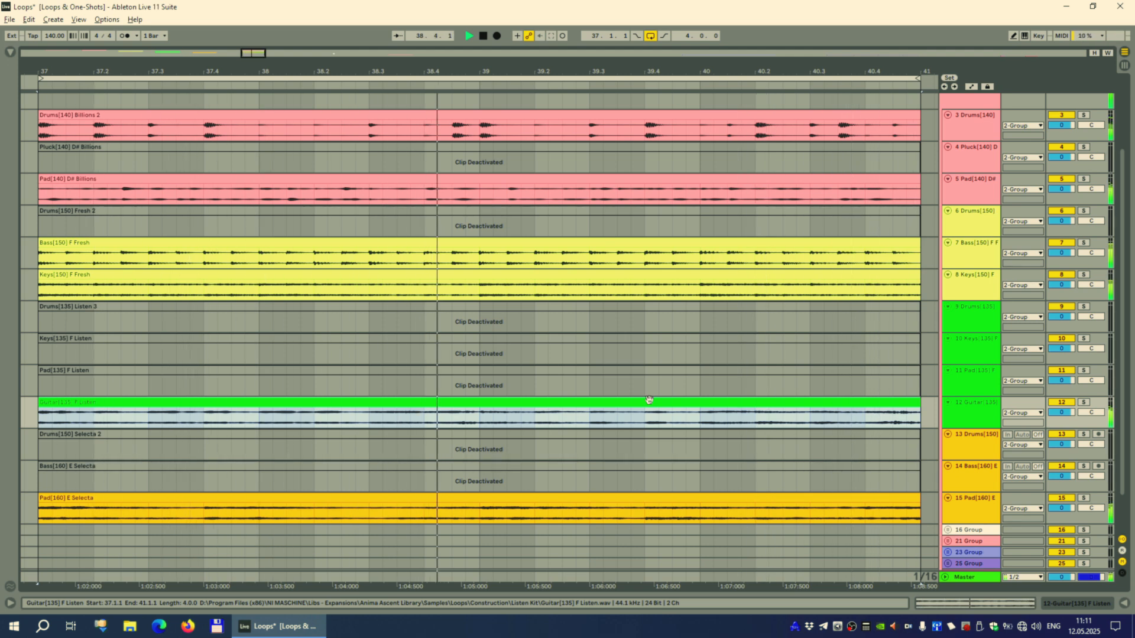
{"action": "left_click", "coordinate": [563, 374]}
{"action": "key", "text": "0"}
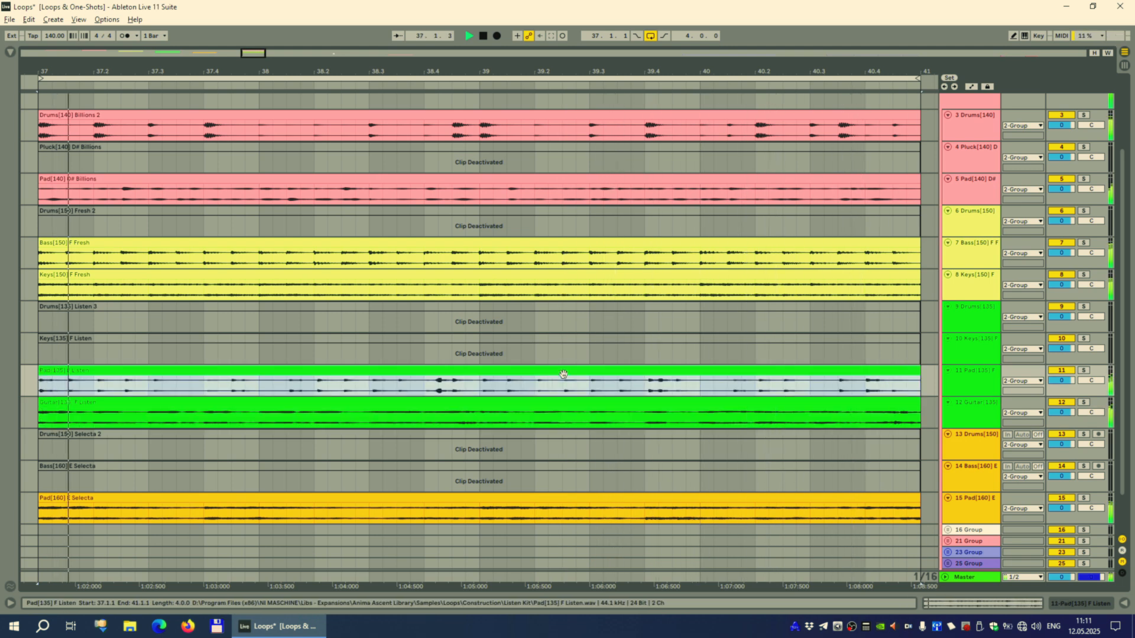
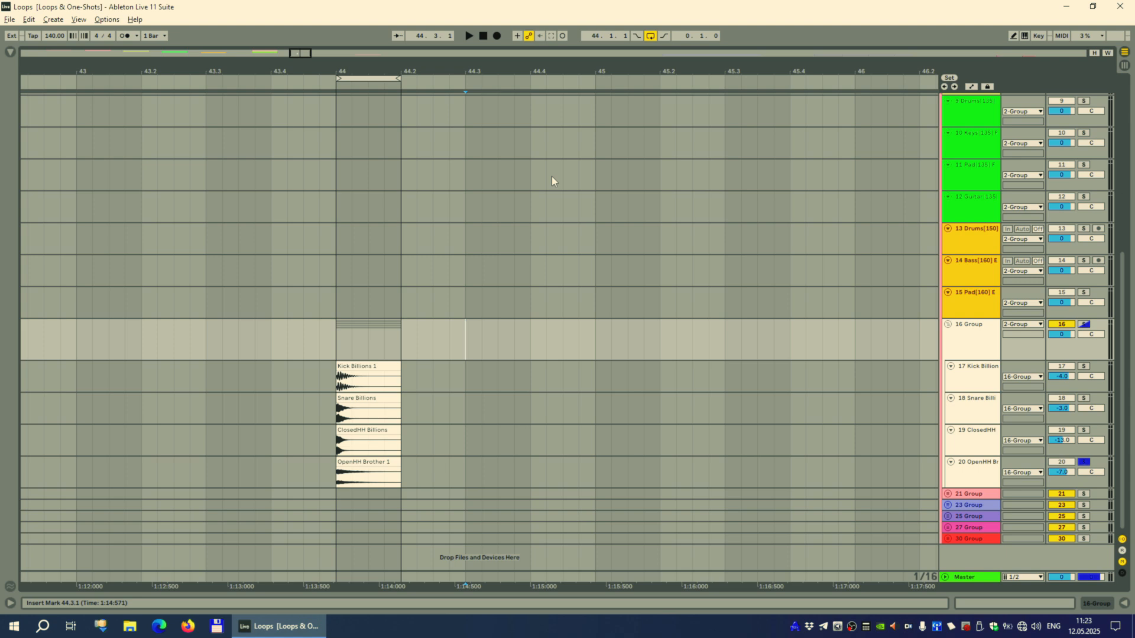
Move the Kick Billions 1 clip from bar 44 to bar 45 and turn off the OpenHH track's solo
{"action": "left_click", "coordinate": [390, 367]}
{"action": "left_click_drag", "start_coordinate": [390, 367], "coordinate": [650, 367]}
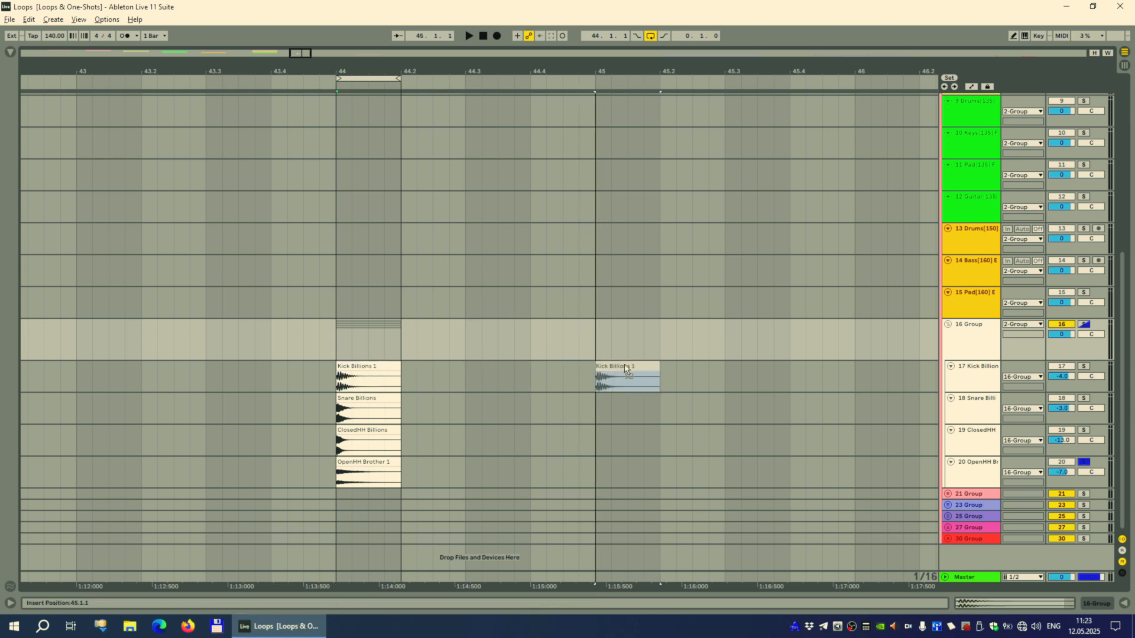
{"action": "scroll", "coordinate": [456, 180], "scroll_direction": "right", "scroll_amount": 3}
{"action": "left_click", "coordinate": [455, 144]}
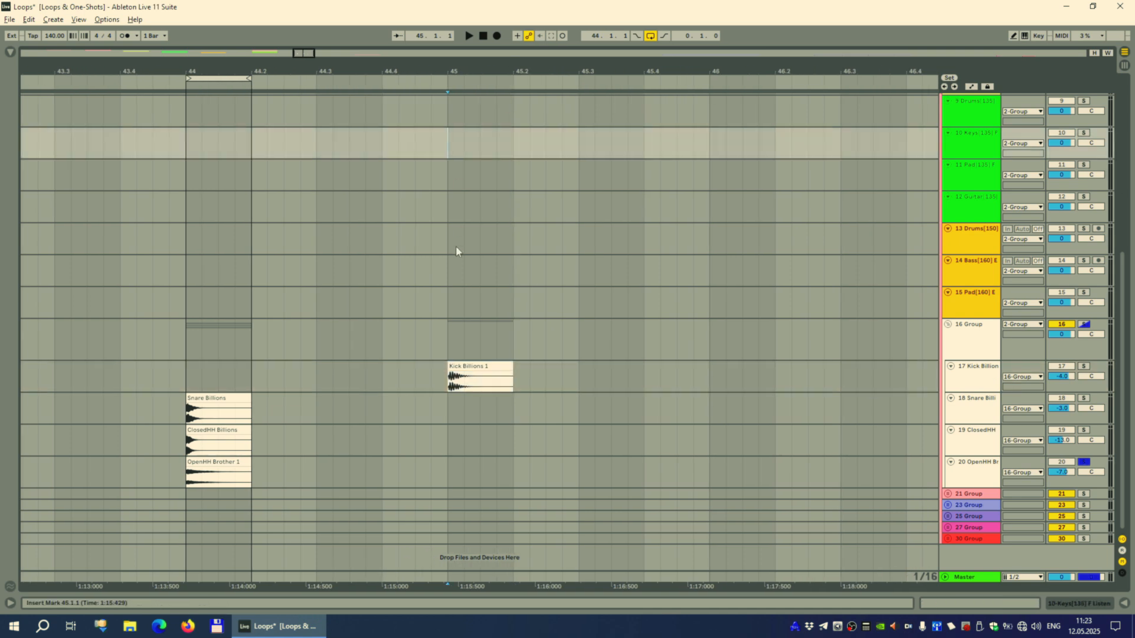
{"action": "key", "text": "space"}
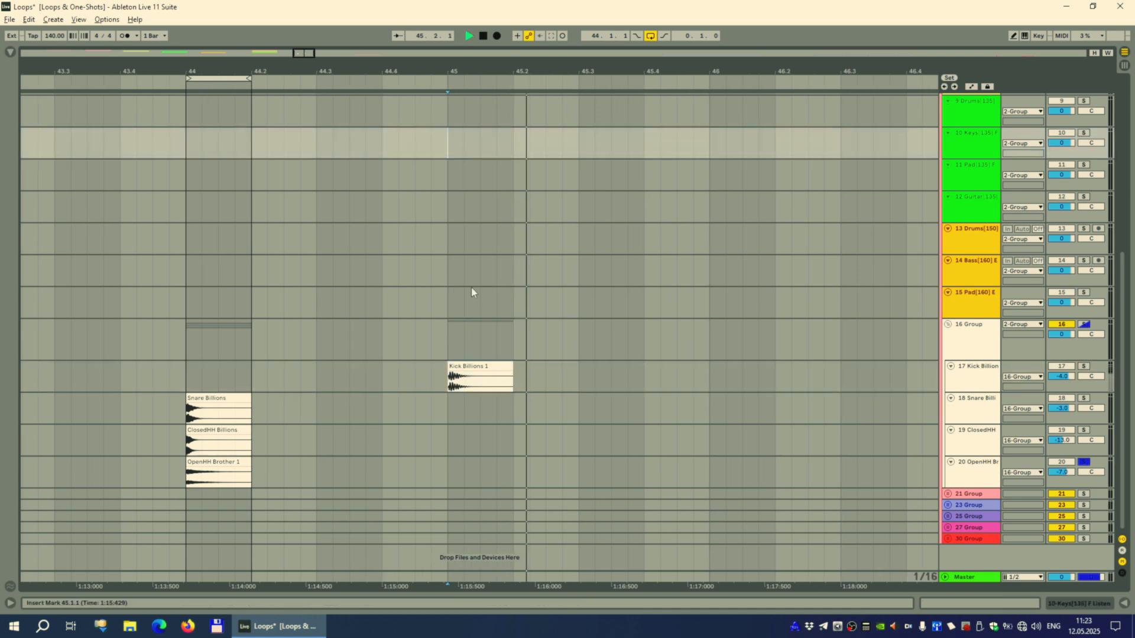
{"action": "left_click", "coordinate": [1087, 462]}
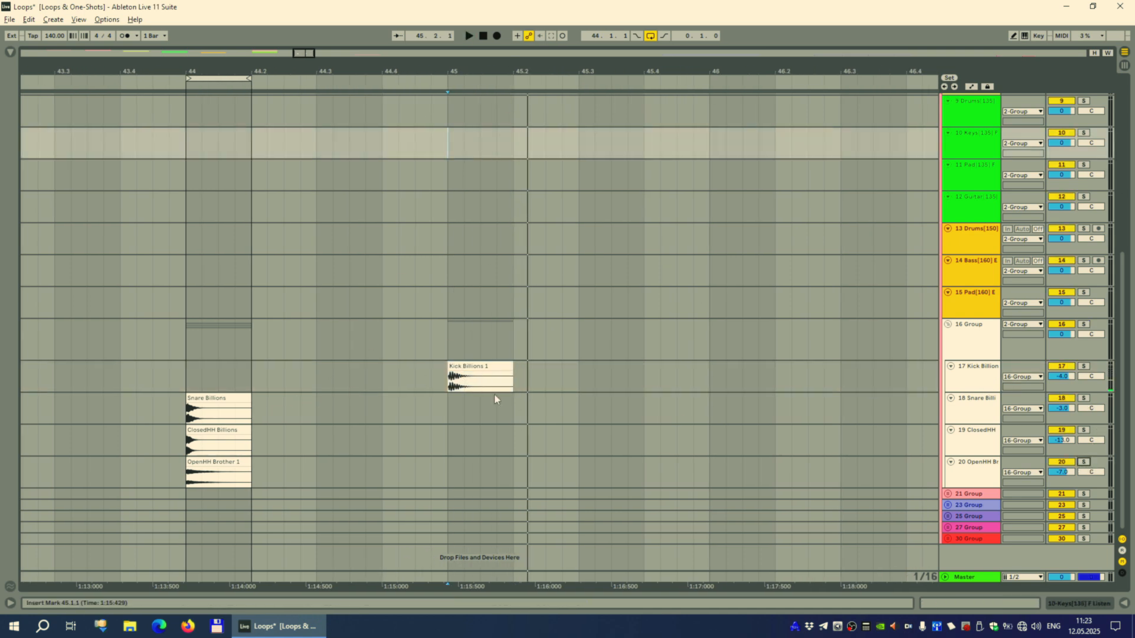
Copy the Kick Billions 1 clip from bar 45 to positions 45.3 and 46.1
{"action": "left_click", "coordinate": [480, 367]}
{"action": "key", "text": "space"}
{"action": "key", "text": "space"}
{"action": "left_click_drag", "start_coordinate": [480, 367], "coordinate": [611, 367]}
{"action": "left_click_drag", "start_coordinate": [617, 75], "coordinate": [452, 64]}
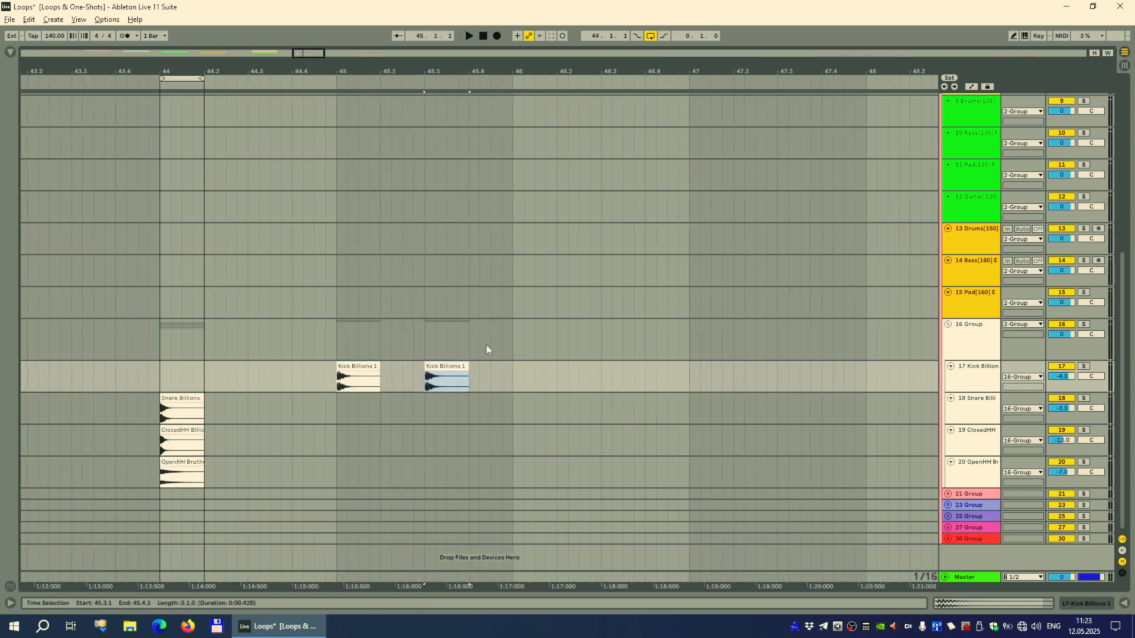
{"action": "left_click_drag", "start_coordinate": [441, 364], "coordinate": [526, 371]}
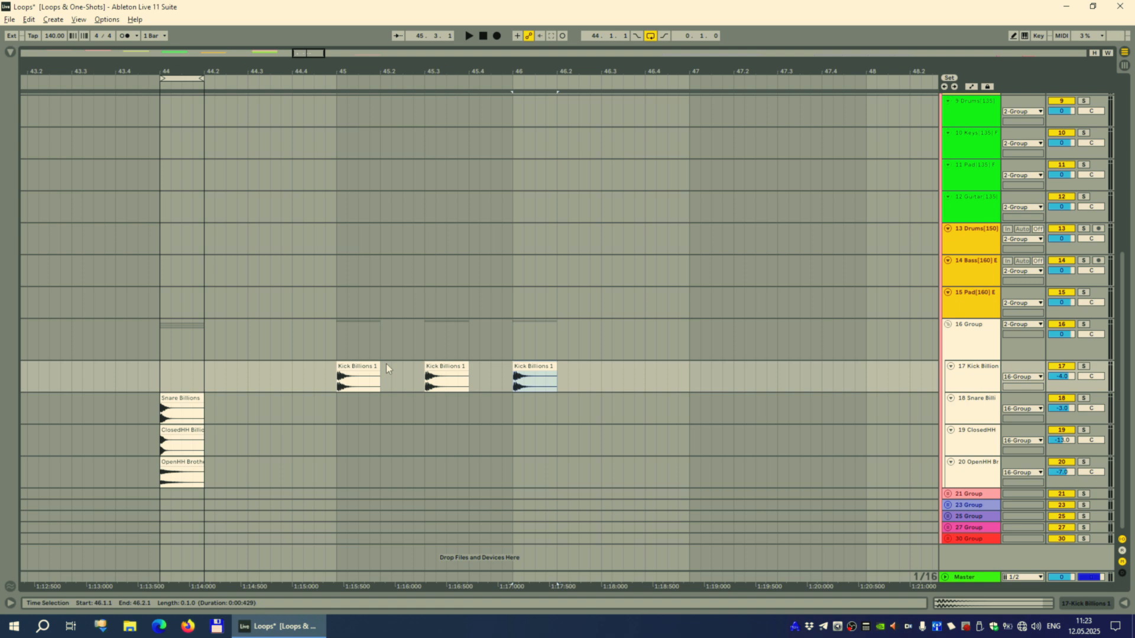
Listen to the kicks, move the one at 45.3 to 47.1, and add a kick copy at 48.1
{"action": "left_click", "coordinate": [350, 368]}
{"action": "key", "text": "space"}
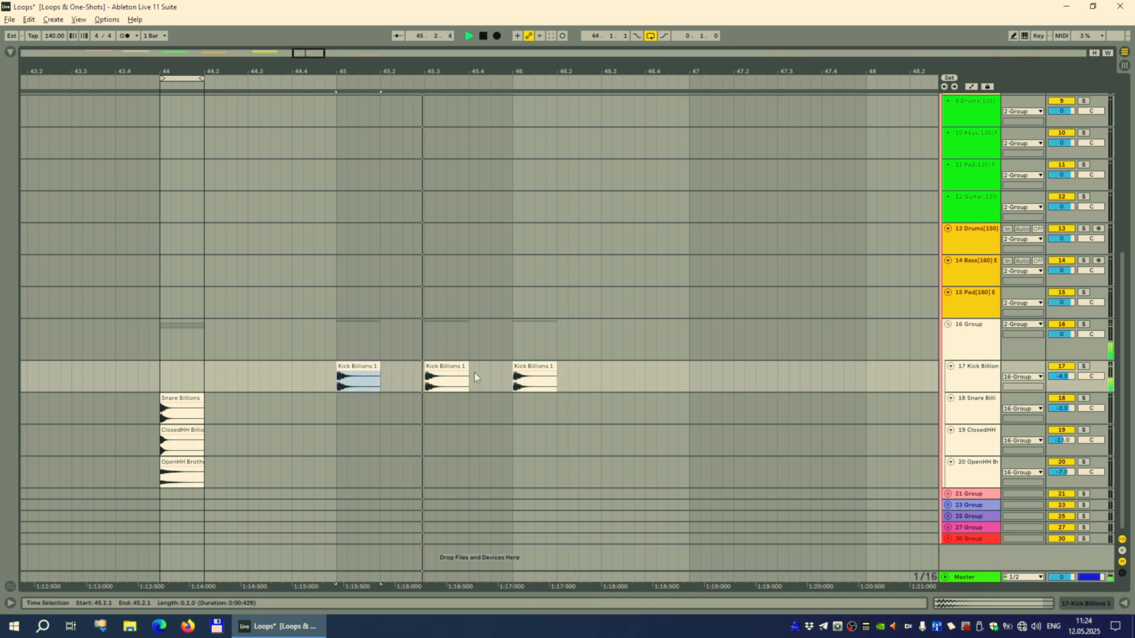
{"action": "key", "text": "space"}
{"action": "left_click_drag", "start_coordinate": [440, 366], "coordinate": [704, 364]}
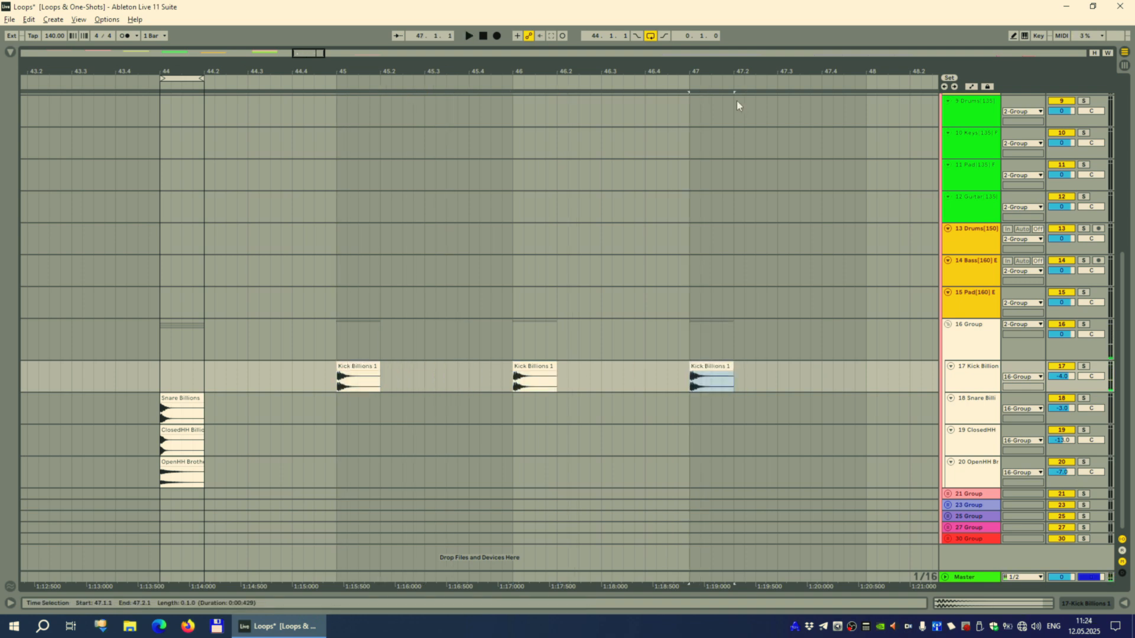
{"action": "left_click_drag", "start_coordinate": [742, 69], "coordinate": [582, 62]}
{"action": "left_click_drag", "start_coordinate": [569, 372], "coordinate": [701, 376]}
Set the loop to the four bars from 45 to 49 and play the kick pattern
{"action": "left_click_drag", "start_coordinate": [279, 414], "coordinate": [710, 422]}
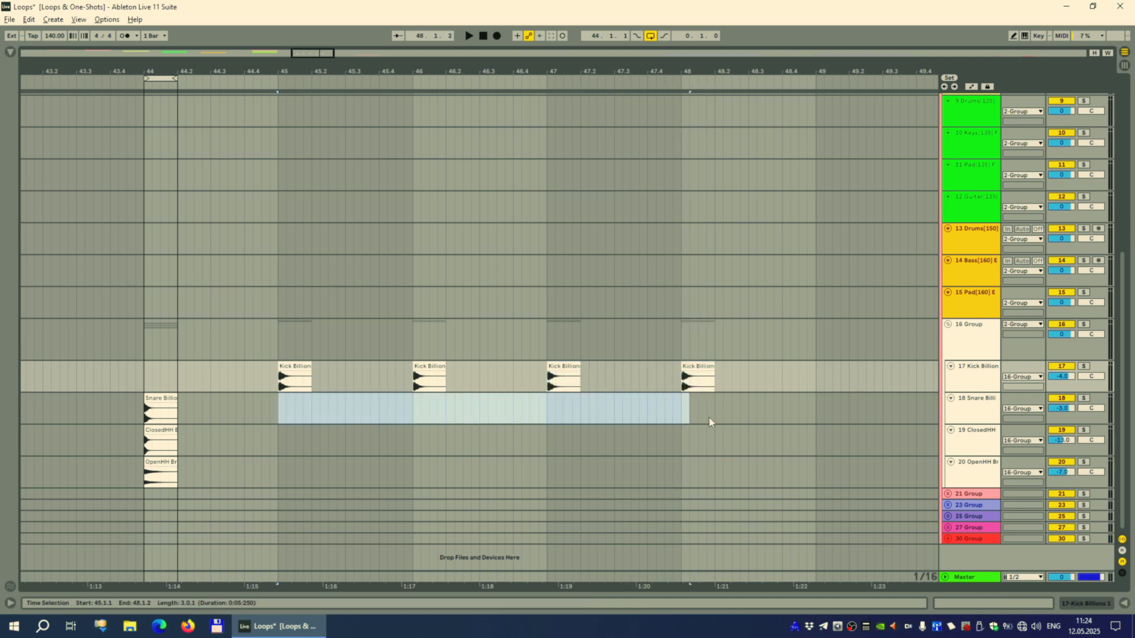
{"action": "left_click_drag", "start_coordinate": [814, 424], "coordinate": [814, 424]}
{"action": "key", "text": "ctrl+l"}
{"action": "key", "text": "space"}
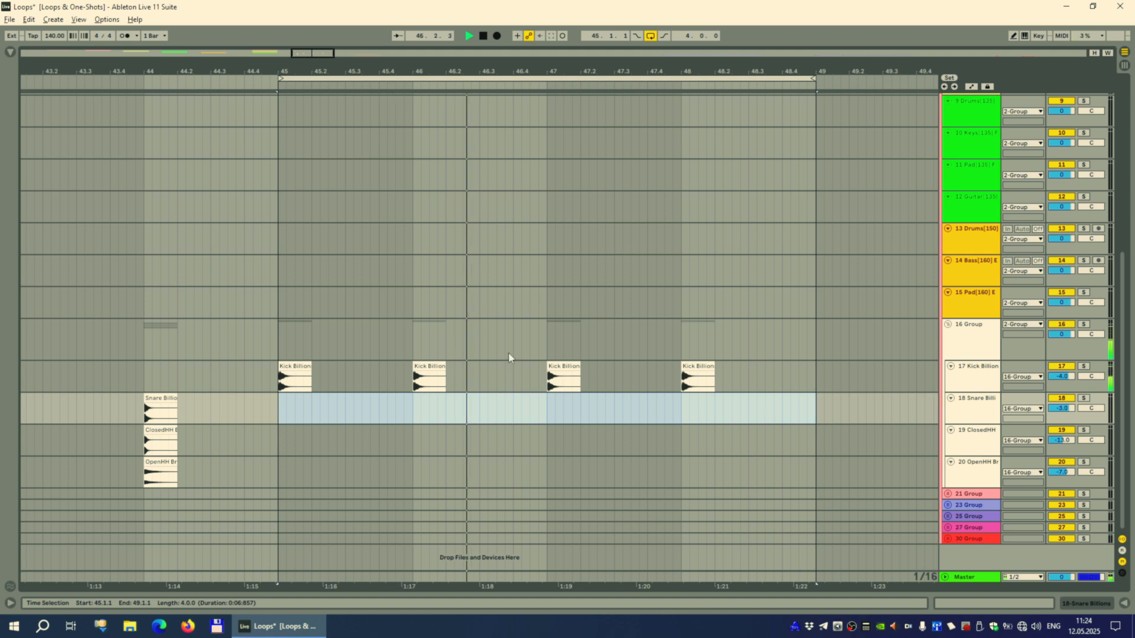
{"action": "left_click", "coordinate": [342, 413]}
{"action": "key", "text": "space"}
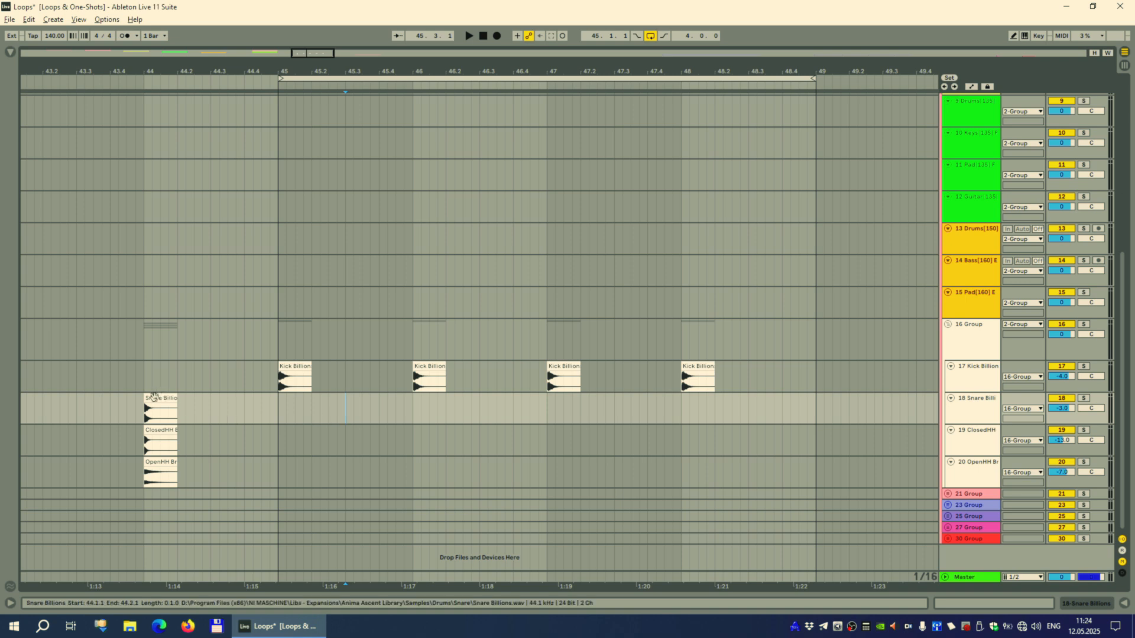
Copy the Snare Billions clip to 45.3, 46.3, 47.3 and 48.3 and play it with the kicks
{"action": "left_click_drag", "start_coordinate": [152, 412], "coordinate": [764, 395]}
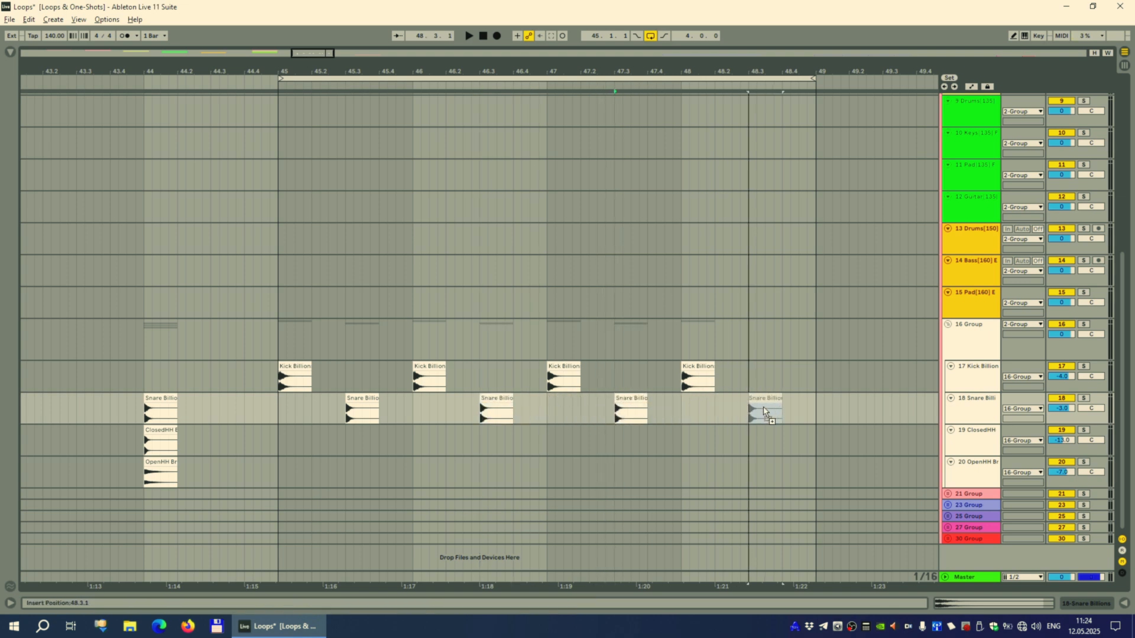
{"action": "key", "text": "space"}
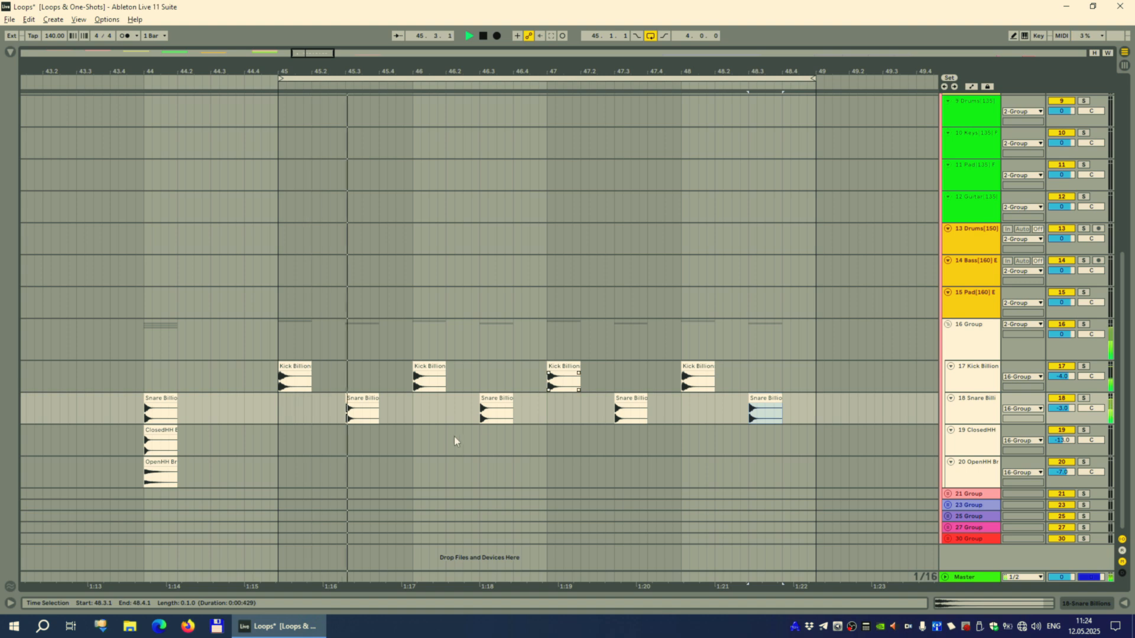
{"action": "left_click", "coordinate": [414, 417]}
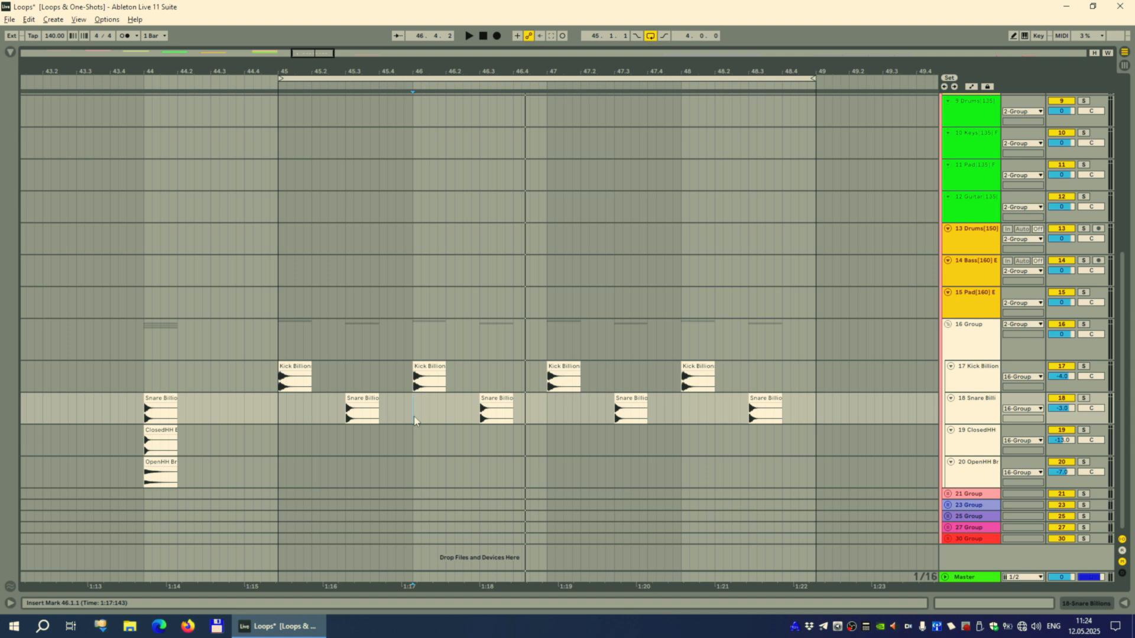
Copy the OpenHH Brother 1 clip to 45.3, 46.3, 47.3 and 48.3, under the snares
{"action": "left_click_drag", "start_coordinate": [160, 476], "coordinate": [781, 463]}
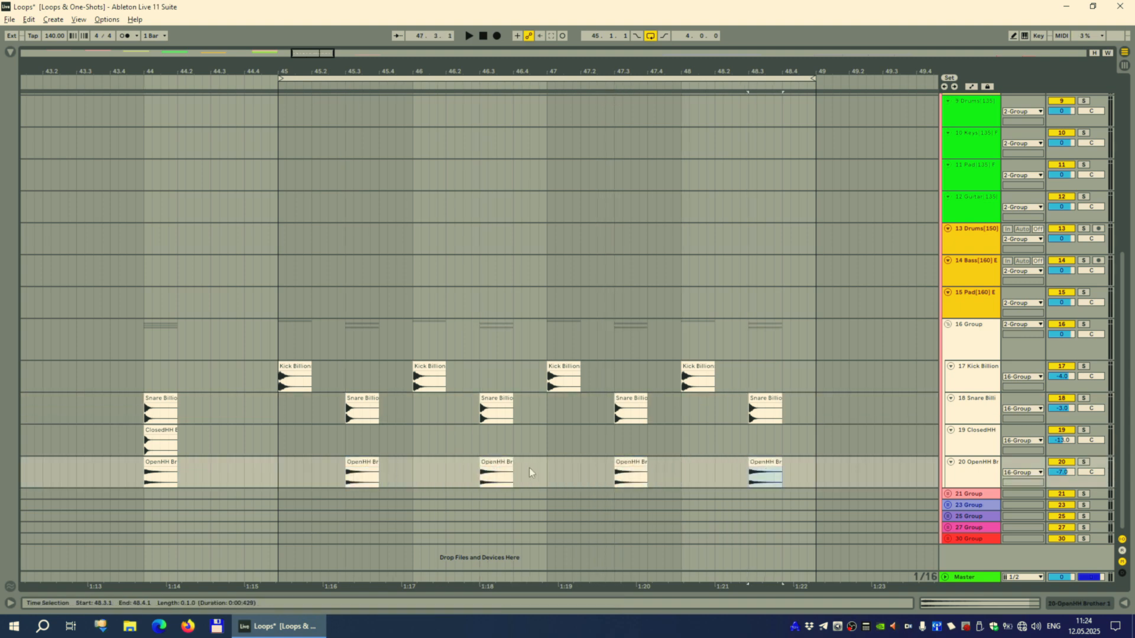
Play the pattern from bar 45, and copy the ClosedHH Billions clip to 45.1, 45.2 and 45.4
{"action": "left_click", "coordinate": [281, 471]}
{"action": "key", "text": "space"}
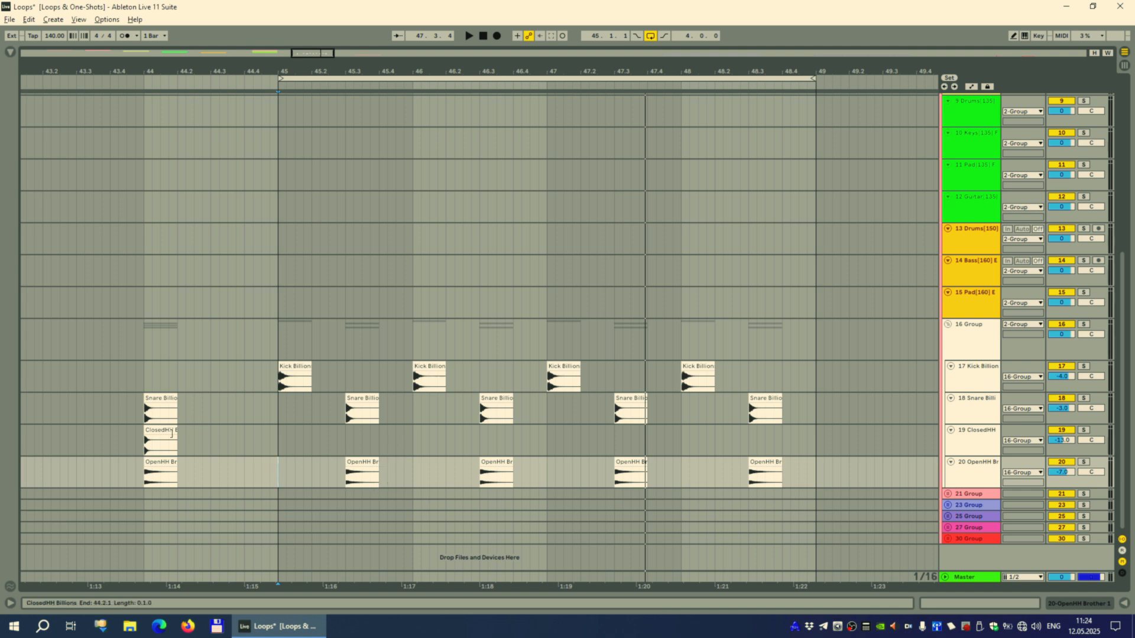
{"action": "left_click_drag", "start_coordinate": [172, 434], "coordinate": [398, 437]}
{"action": "key", "text": "ctrl+d"}
{"action": "left_click", "coordinate": [296, 432]}
{"action": "left_click", "coordinate": [399, 432], "text": "shift"}
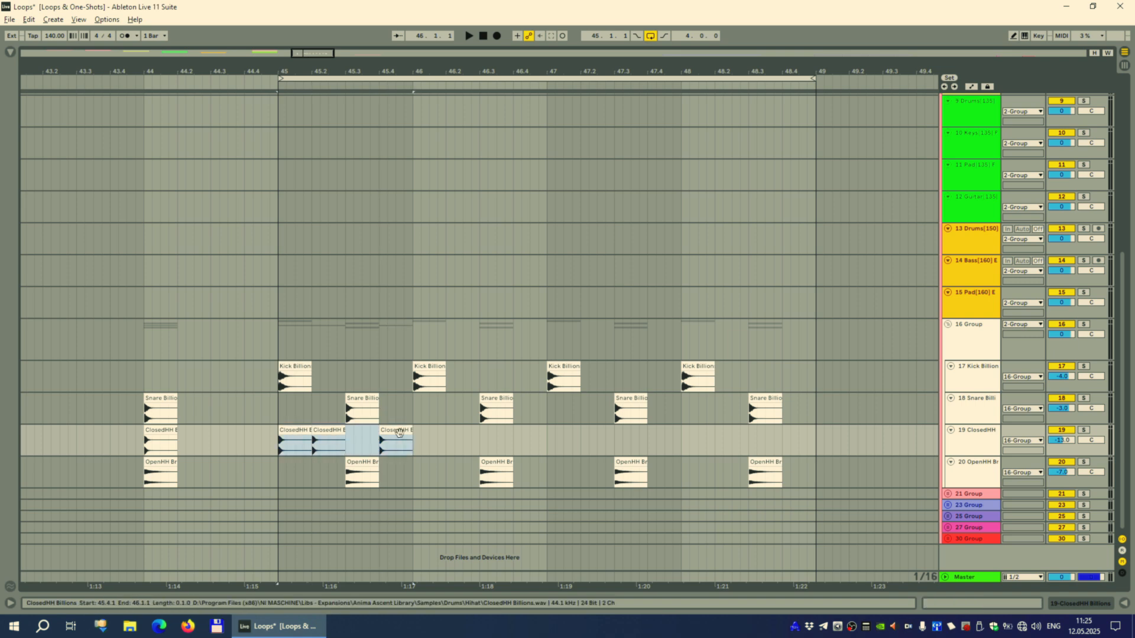
Duplicate the one-bar closed hi-hat pattern three times up to bar 49 and play it with the drums
{"action": "key", "text": "ctrl+d"}
{"action": "key", "text": "ctrl+d"}
{"action": "key", "text": "ctrl+d"}
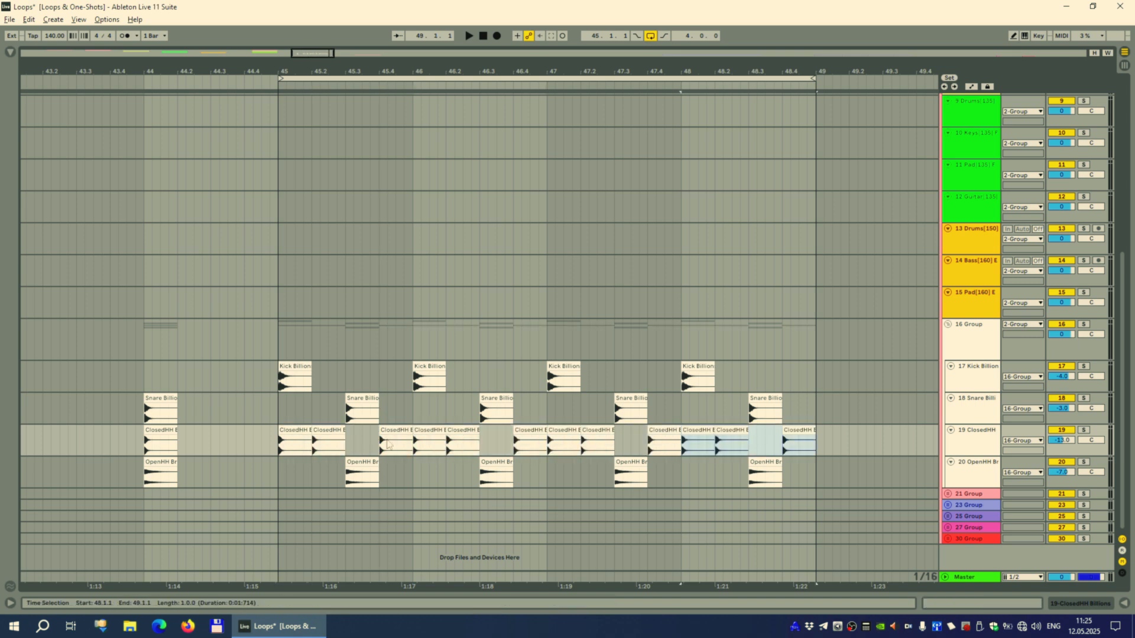
{"action": "left_click", "coordinate": [276, 421]}
{"action": "key", "text": "space"}
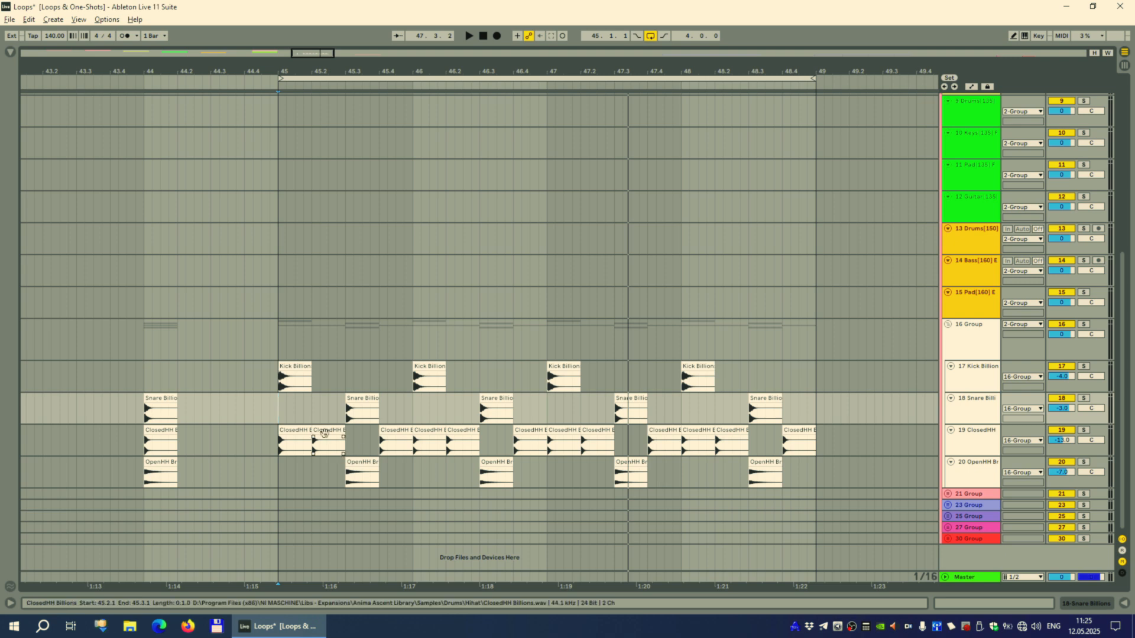
Delete the ClosedHH Billions clips from bar 46 to 49 and those at 45.2 and 45.4
{"action": "left_click", "coordinate": [421, 431]}
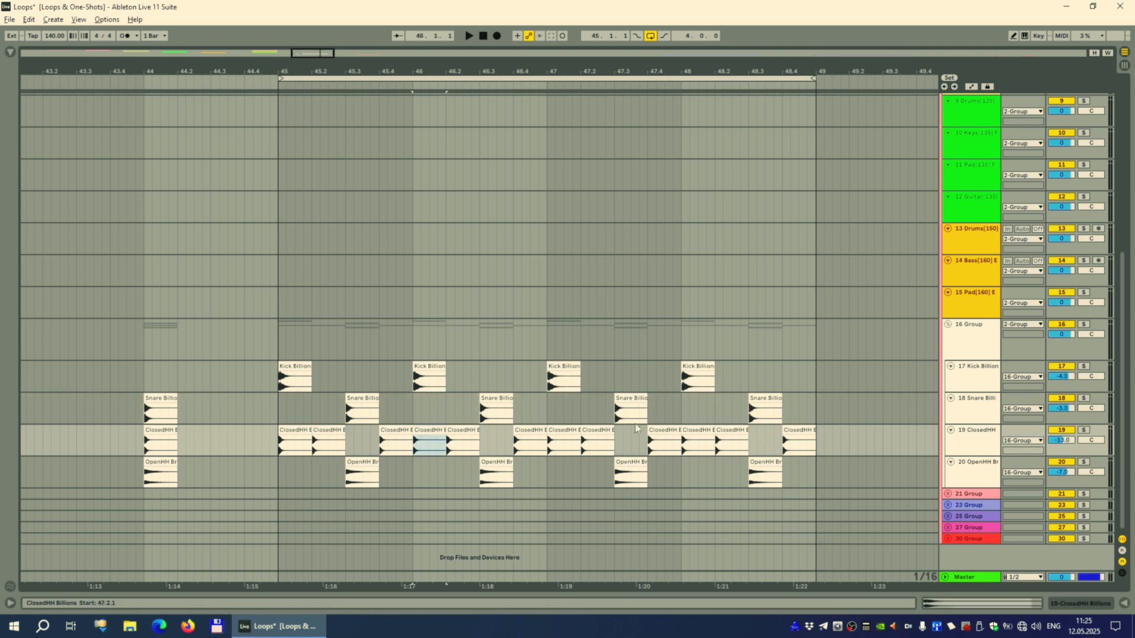
{"action": "left_click", "coordinate": [788, 432], "text": "shift"}
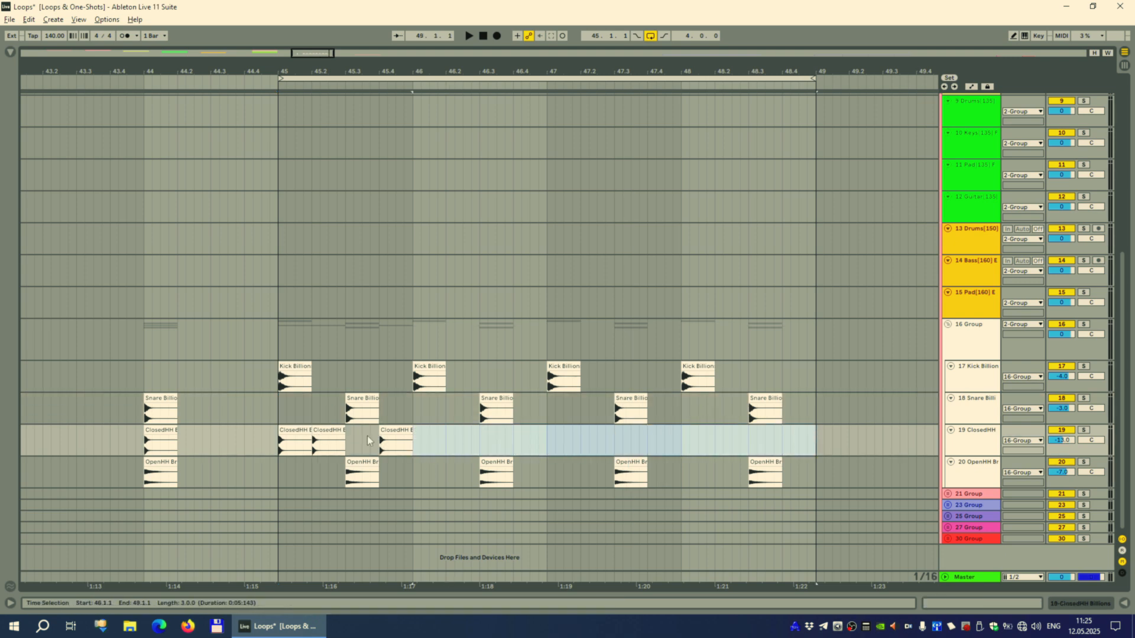
{"action": "key", "text": "Delete"}
{"action": "left_click", "coordinate": [326, 440]}
{"action": "left_click", "coordinate": [397, 433], "text": "shift"}
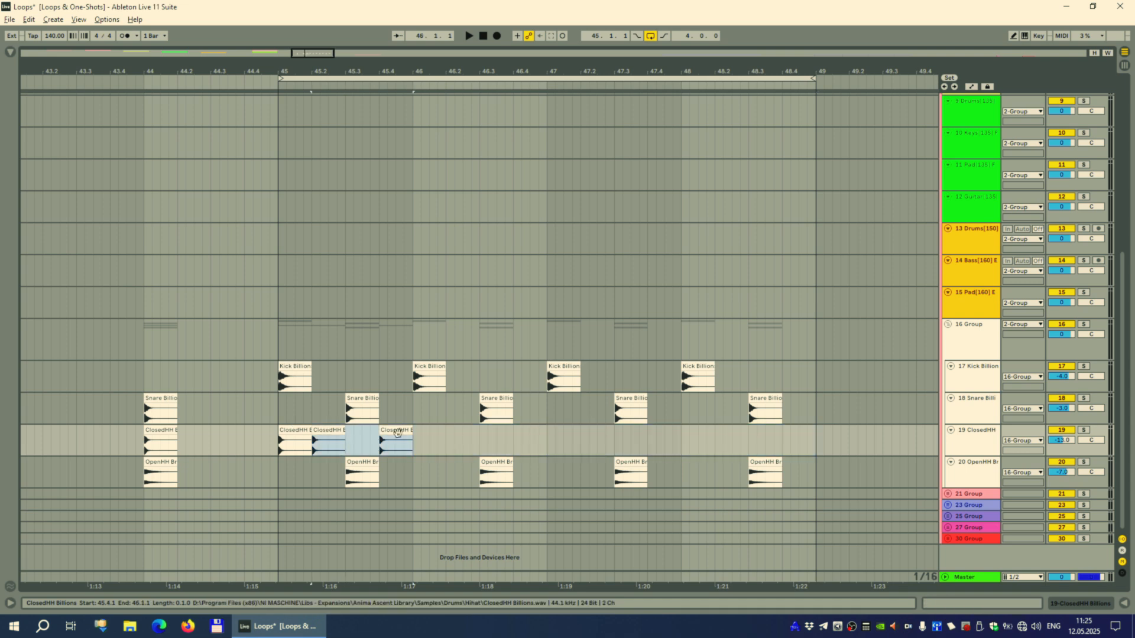
{"action": "key", "text": "Delete"}
Shorten the ClosedHH clip at 45.1 to 0.0.2, repeat it through bar 45 except at 45.3.1, and play the bar
{"action": "left_click", "coordinate": [286, 433]}
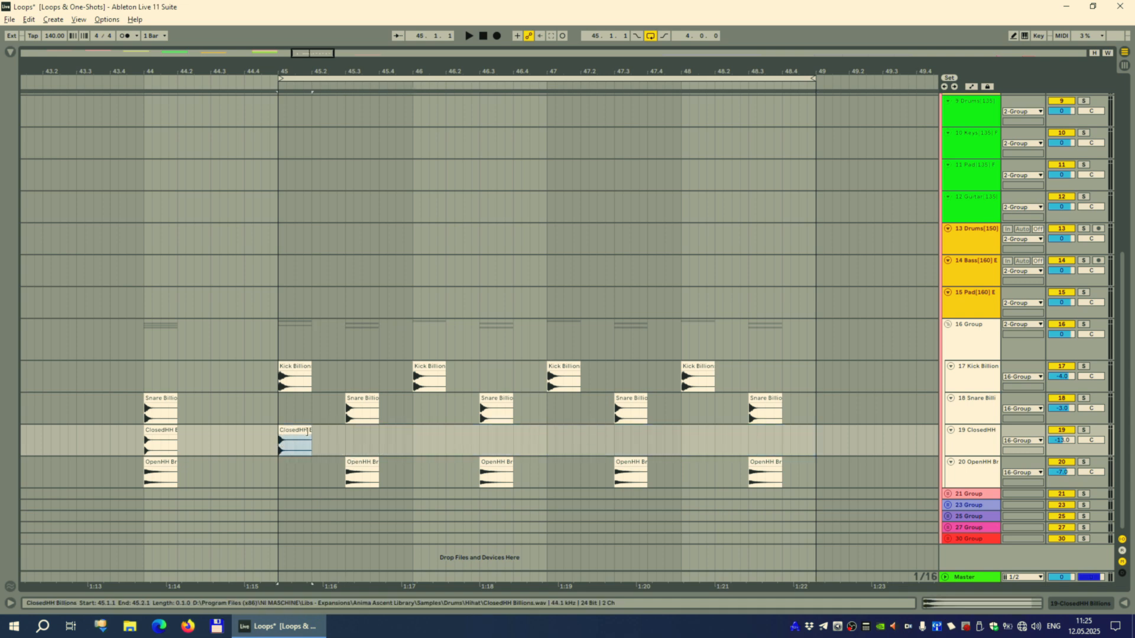
{"action": "left_click_drag", "start_coordinate": [311, 432], "coordinate": [295, 432]}
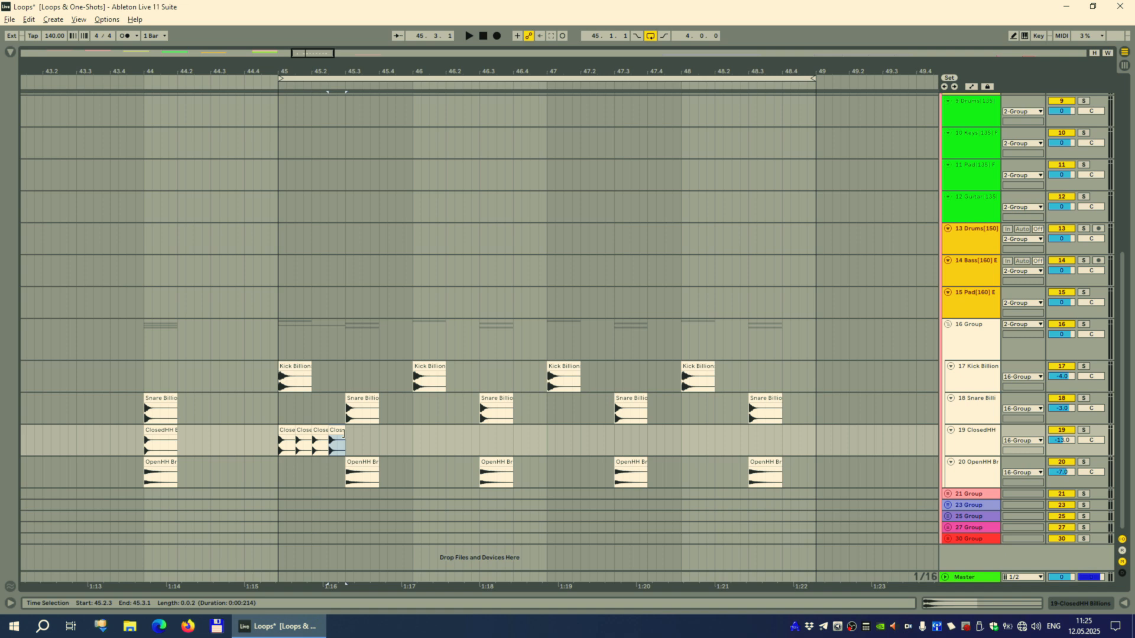
{"action": "left_click", "coordinate": [363, 439]}
{"action": "key", "text": "ctrl+v"}
{"action": "key", "text": "ctrl+v"}
{"action": "key", "text": "ctrl+v"}
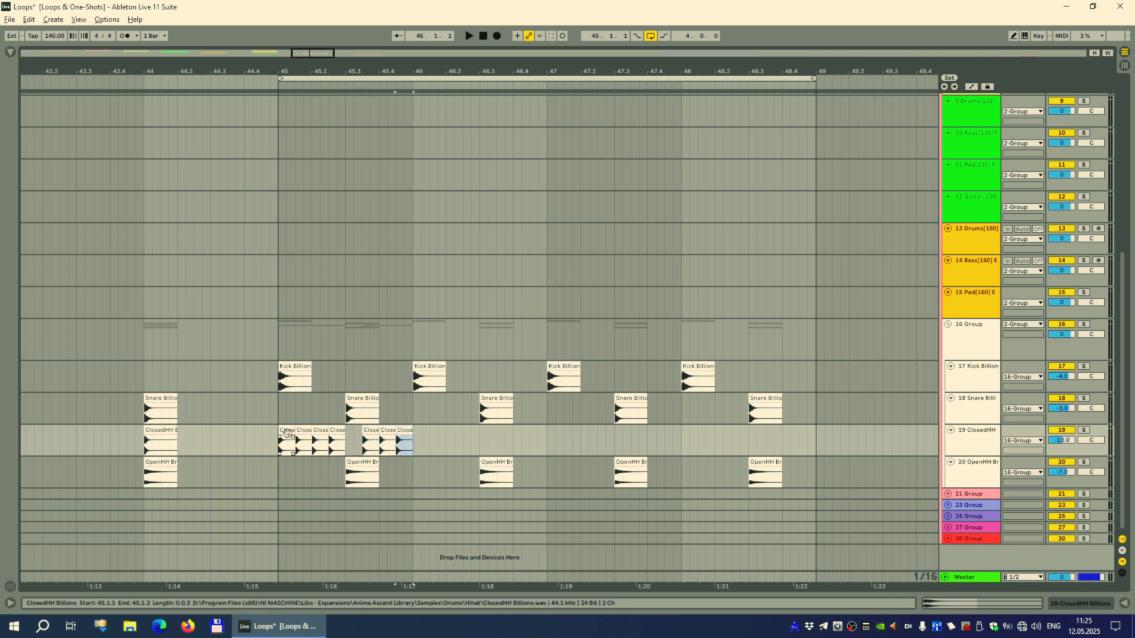
{"action": "left_click", "coordinate": [286, 434]}
{"action": "key", "text": "space"}
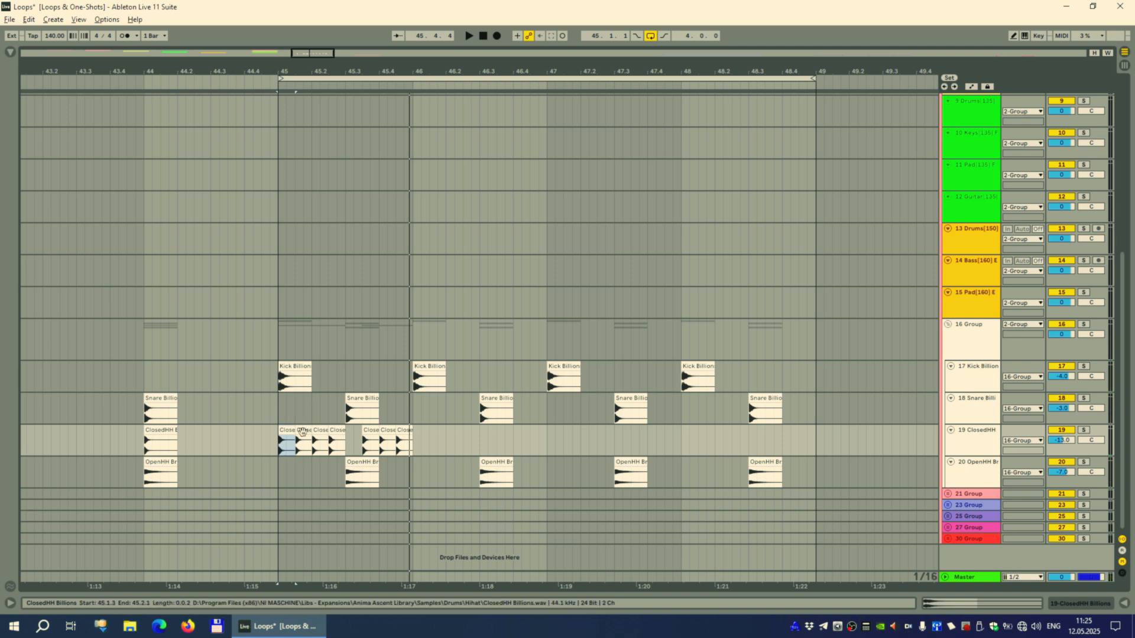
Set the clip gain of the ClosedHH clips at 45.1.3 and 45.2.3 to -4 dB
{"action": "left_click", "coordinate": [302, 432]}
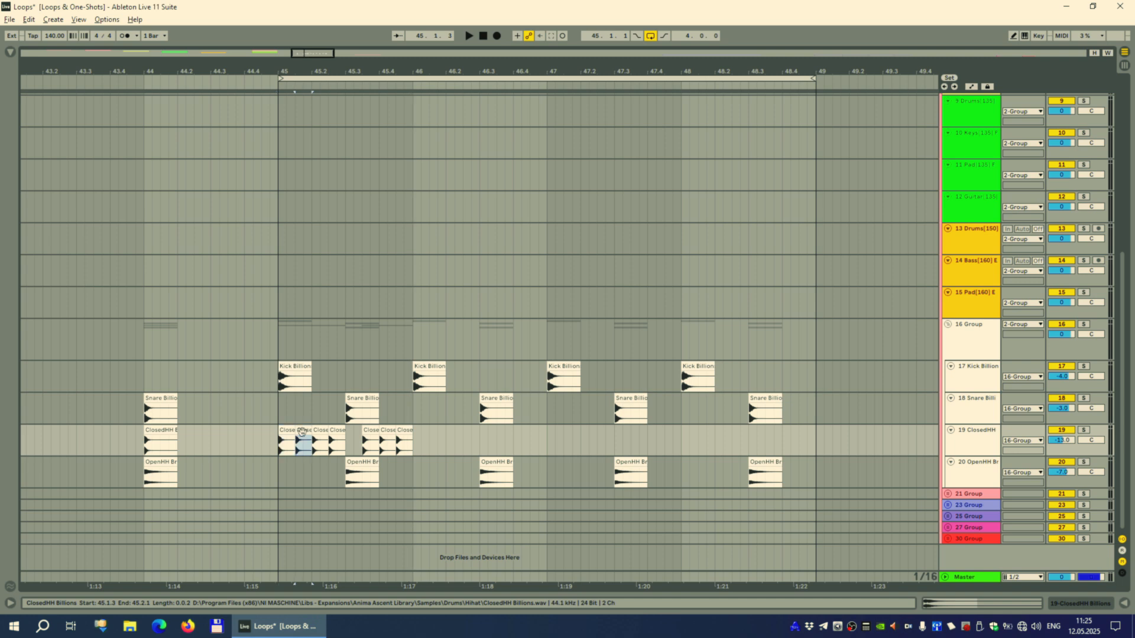
{"action": "double_click", "coordinate": [302, 432]}
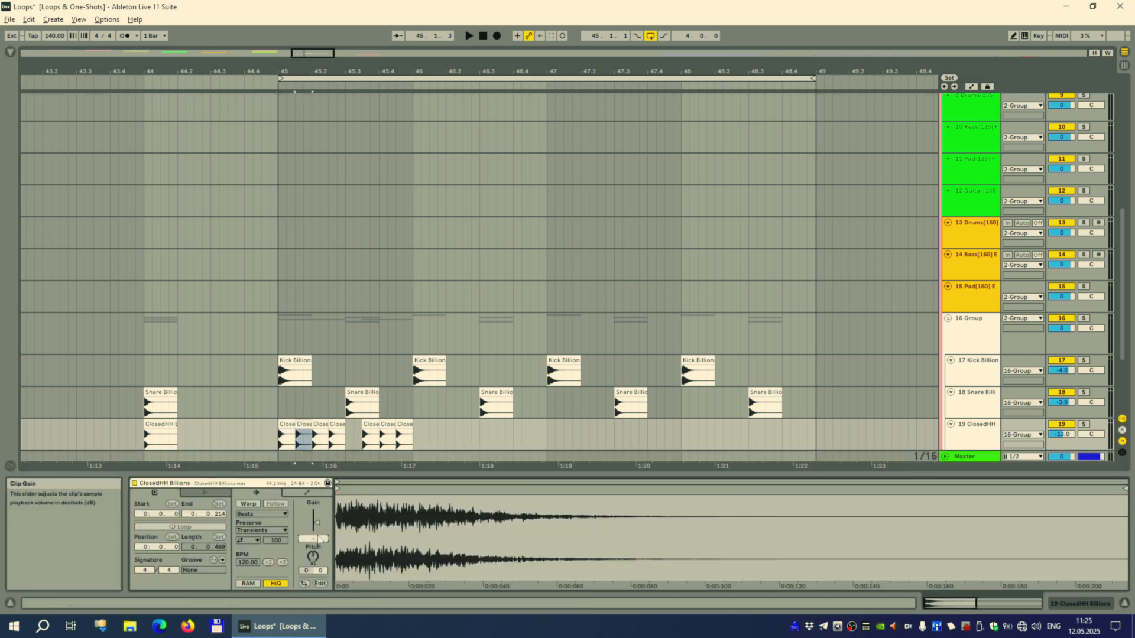
{"action": "key", "text": "Return"}
{"action": "scroll", "coordinate": [336, 402], "scroll_direction": "down", "scroll_amount": 1}
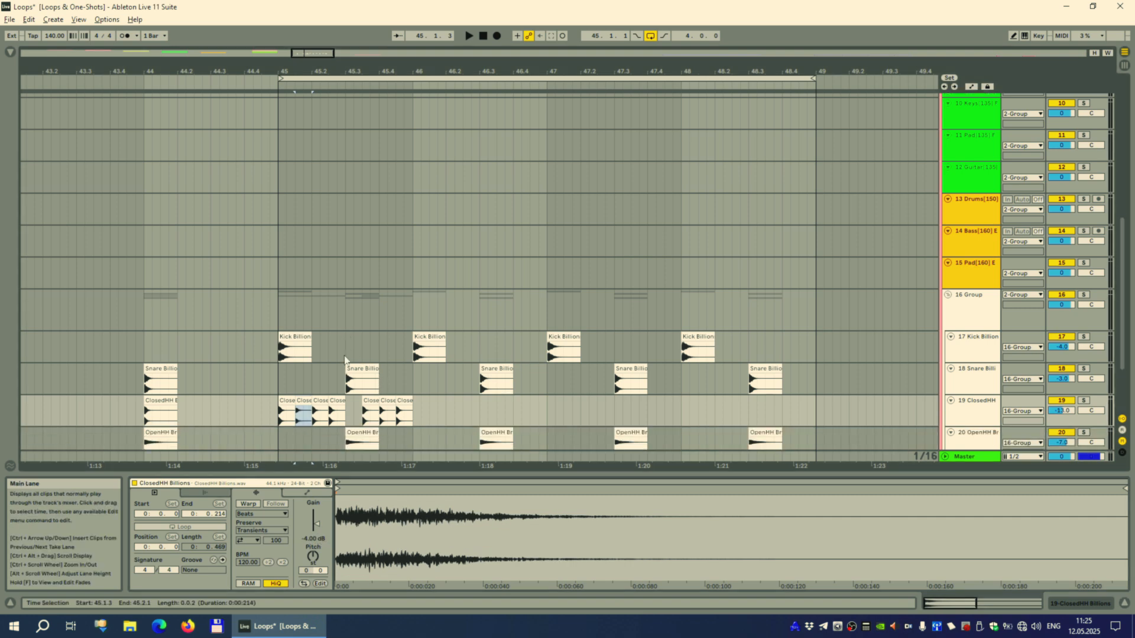
{"action": "left_click", "coordinate": [336, 402]}
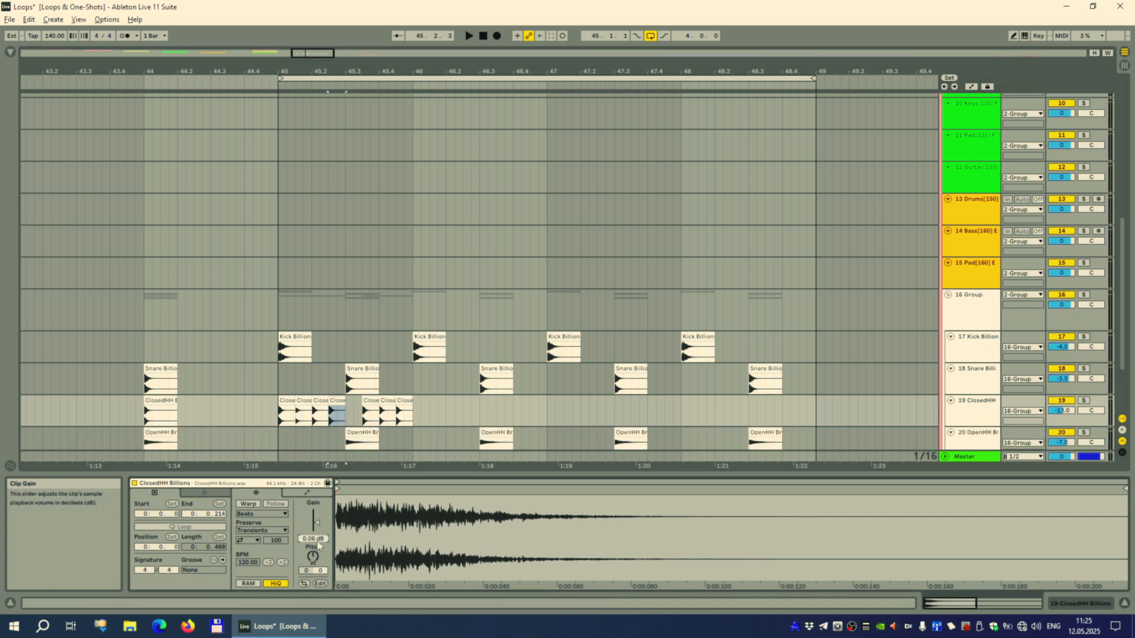
{"action": "type", "text": "-4"}
{"action": "key", "text": "Return"}
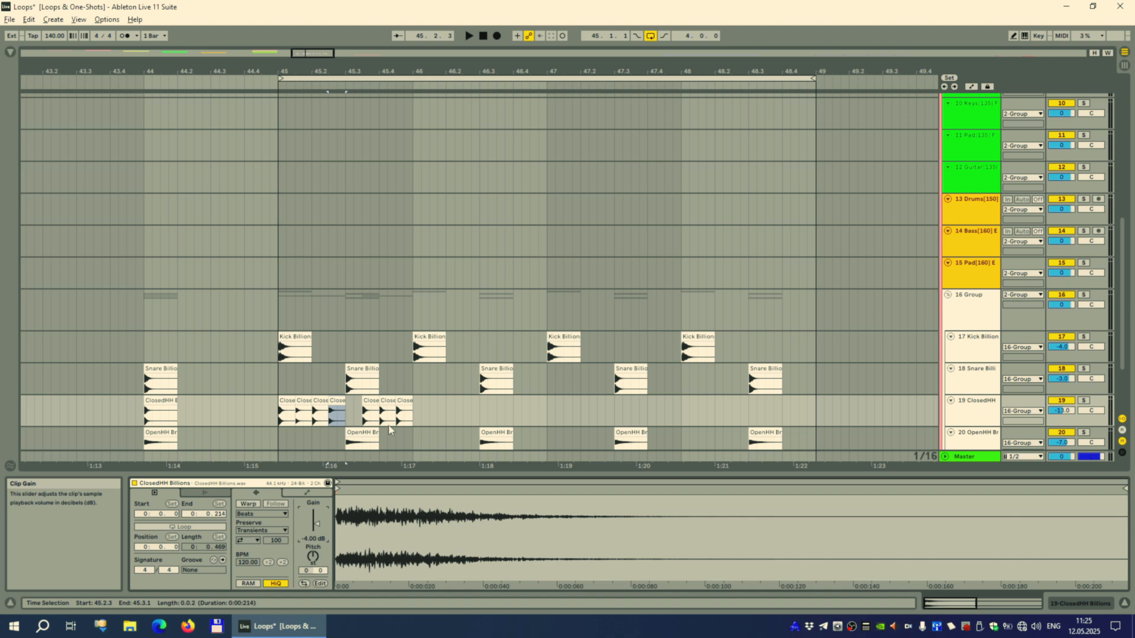
Set the clip gain of the ClosedHH clips at 45.3.3 and 45.4.3 to -4 dB
{"action": "left_click", "coordinate": [371, 415]}
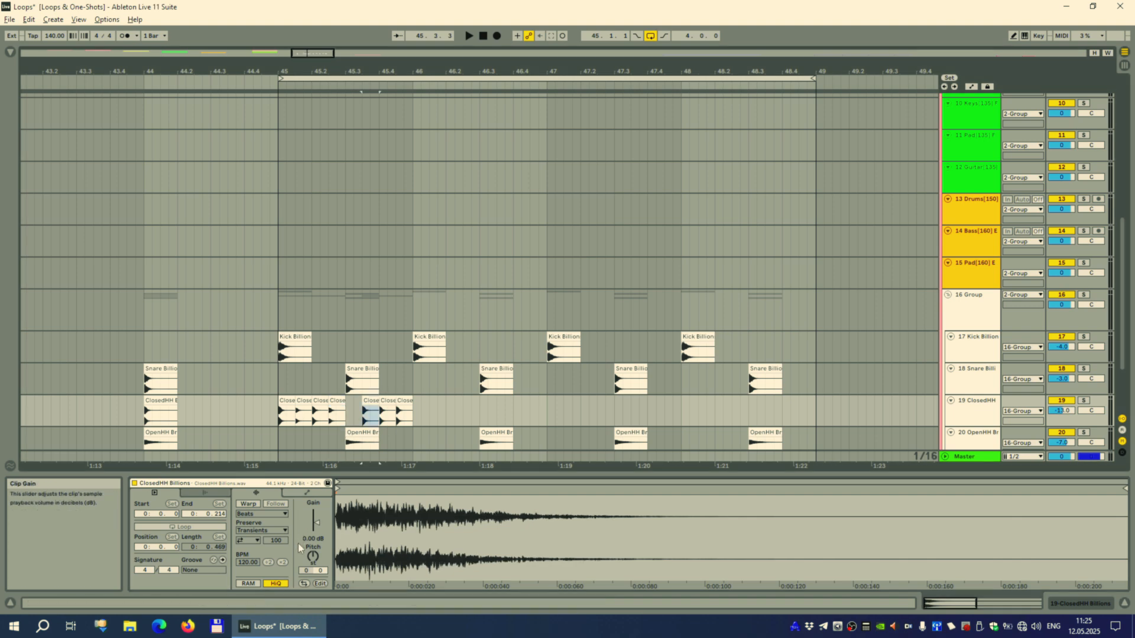
{"action": "left_click", "coordinate": [318, 540]}
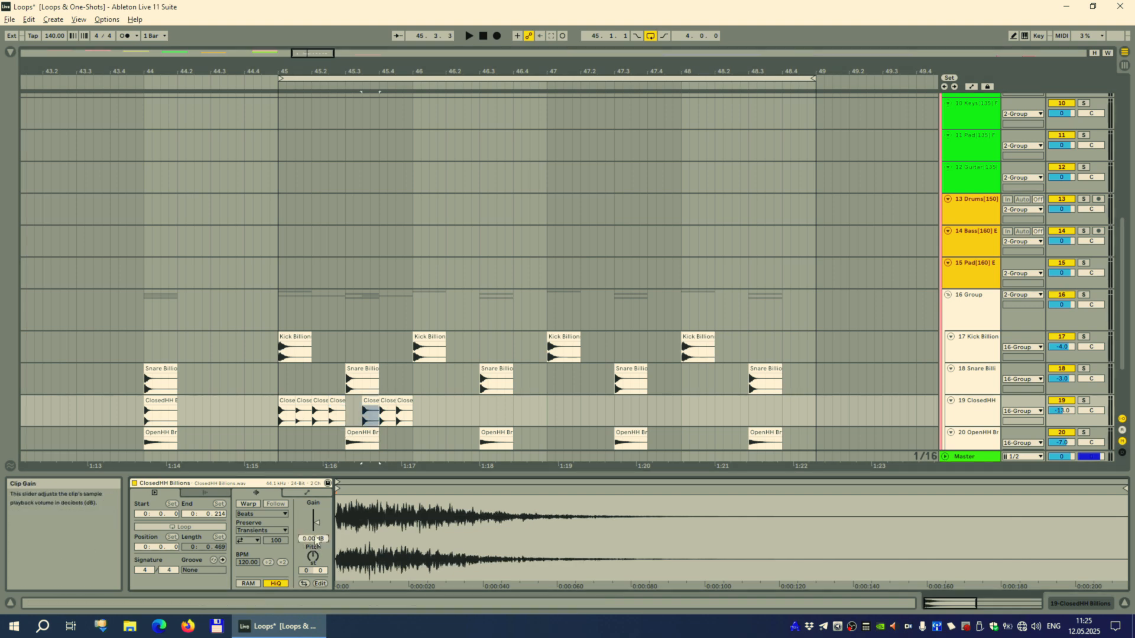
{"action": "type", "text": "-4"}
{"action": "key", "text": "Return"}
{"action": "left_click", "coordinate": [407, 401]}
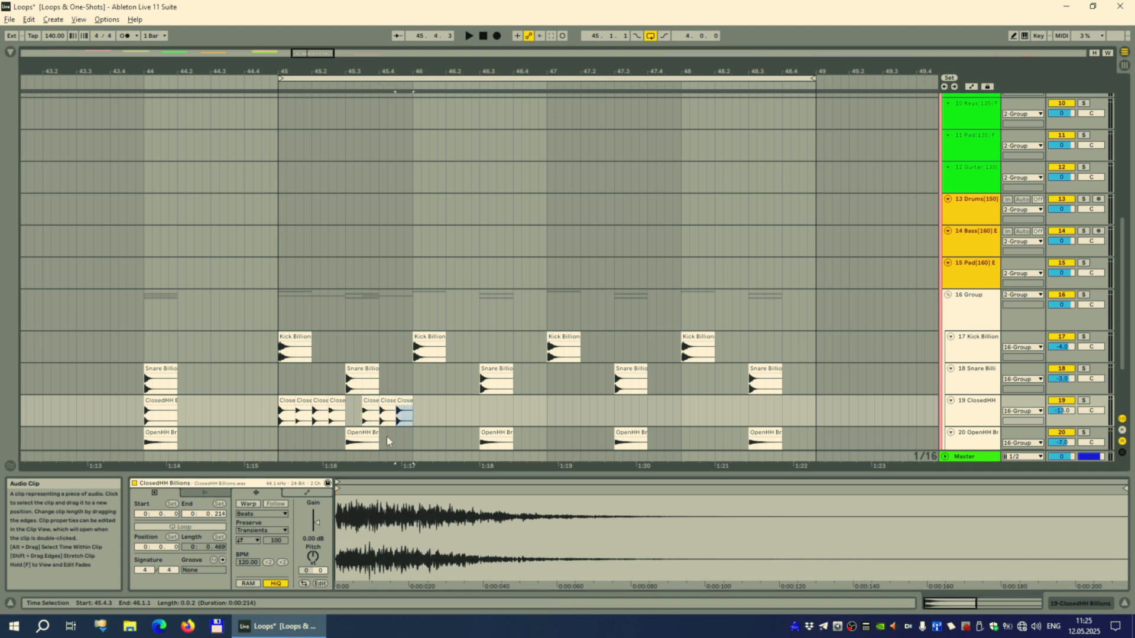
{"action": "left_click", "coordinate": [316, 541]}
{"action": "type", "text": "-"}
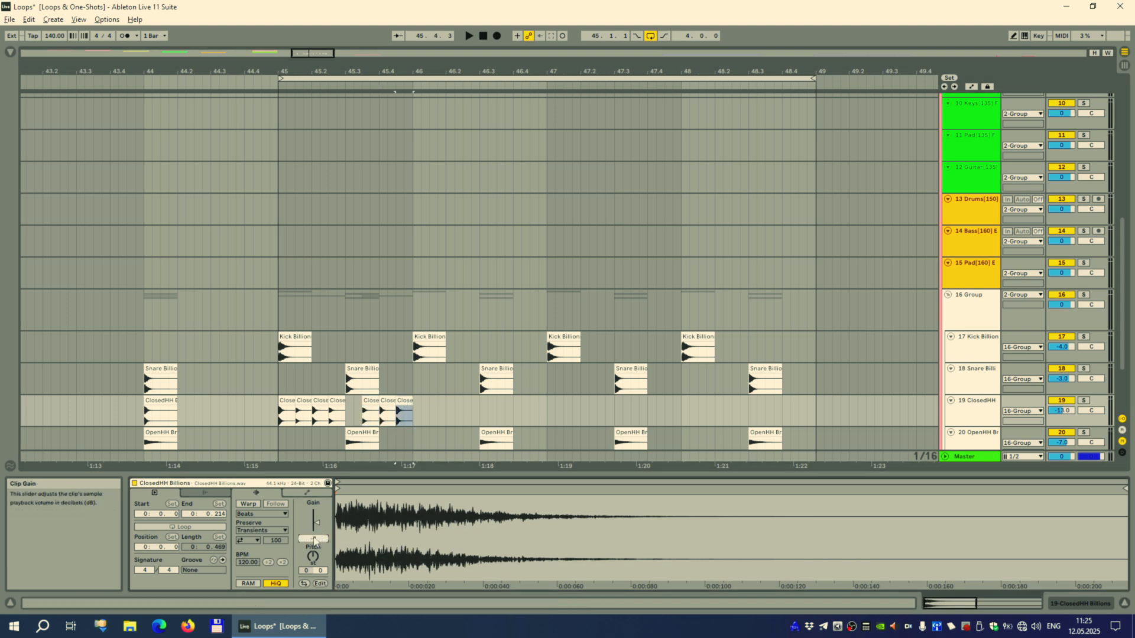
{"action": "type", "text": "4"}
{"action": "key", "text": "Return"}
Duplicate the seven closed hi-hat clips of bar 45 three times up to bar 49 and play the full pattern
{"action": "left_click", "coordinate": [286, 400]}
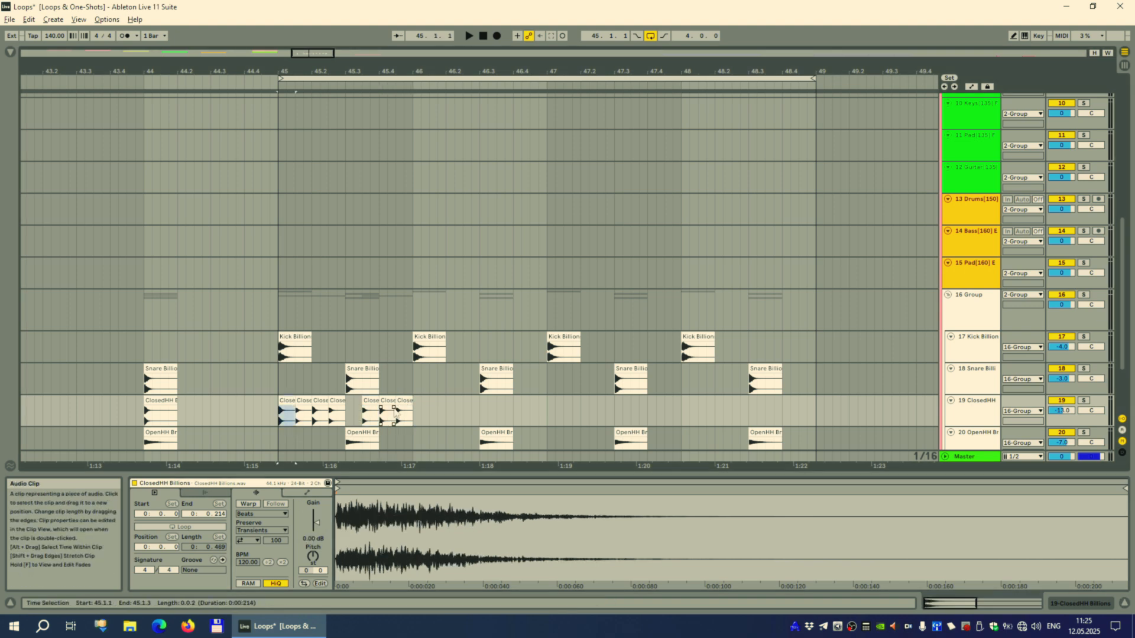
{"action": "left_click", "coordinate": [404, 400], "text": "shift"}
{"action": "key", "text": "ctrl+d"}
{"action": "key", "text": "ctrl+d"}
{"action": "key", "text": "ctrl+d"}
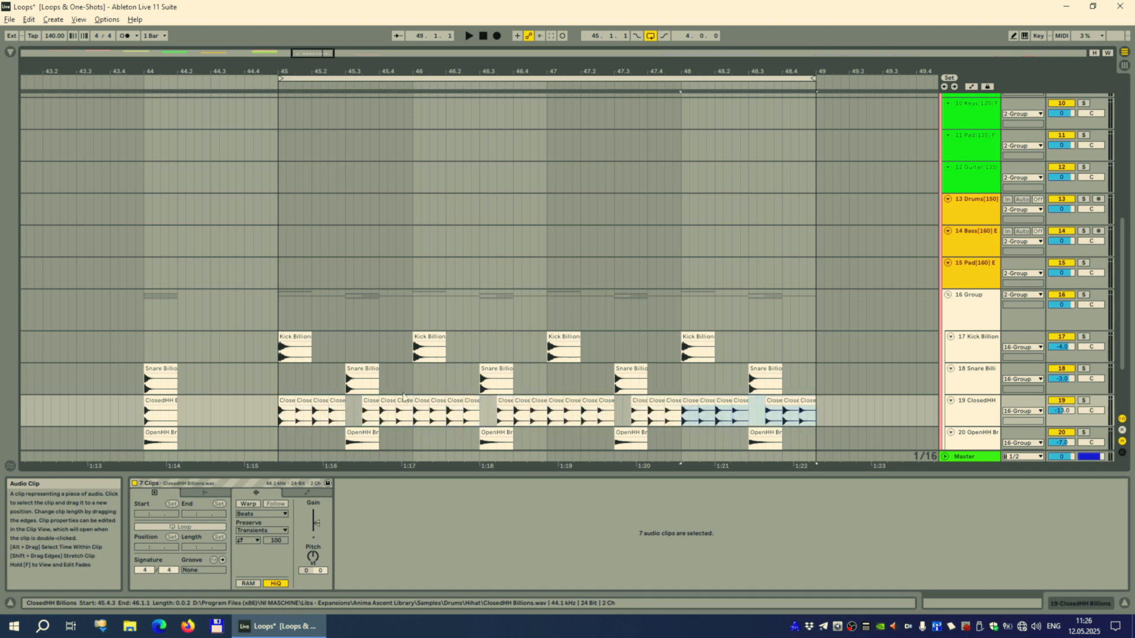
{"action": "left_click", "coordinate": [1124, 604]}
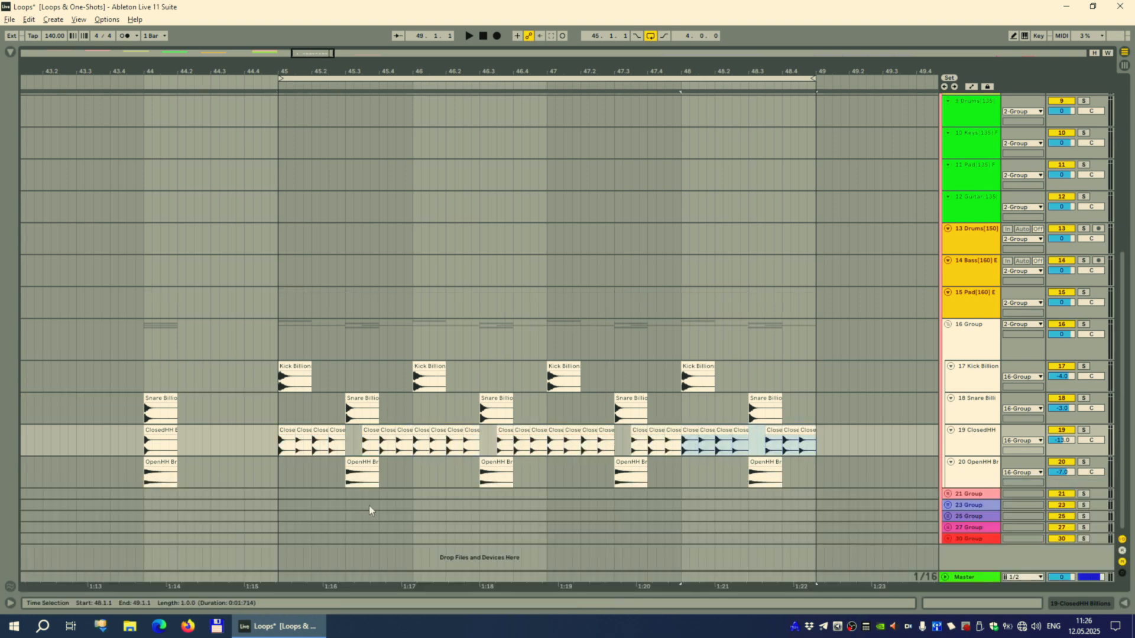
{"action": "left_click", "coordinate": [280, 468]}
{"action": "key", "text": "space"}
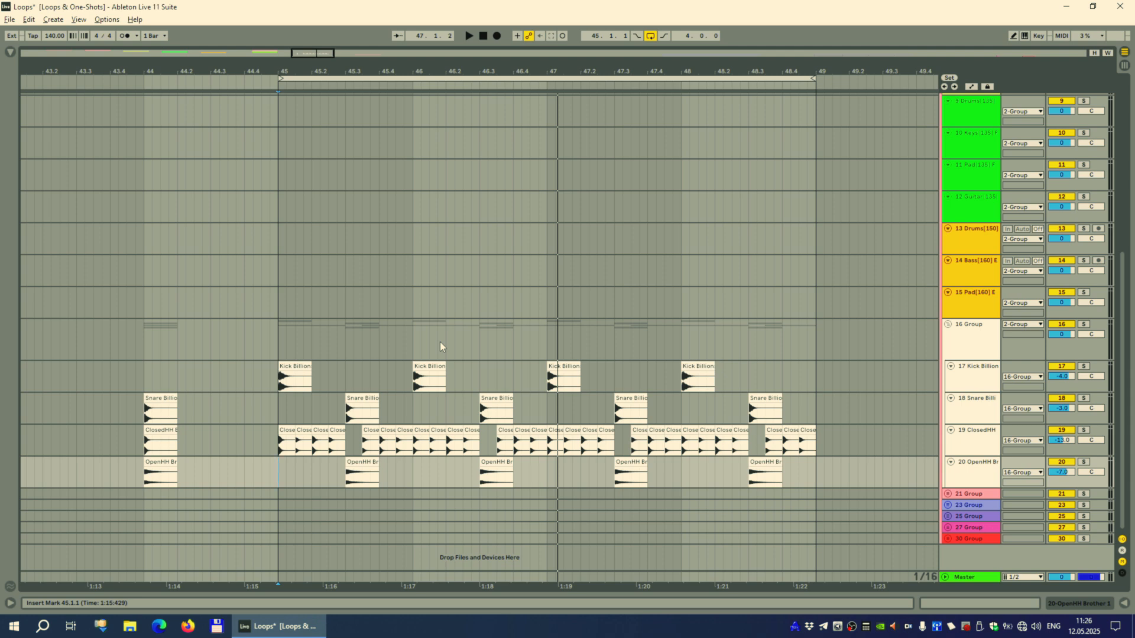
Move the kick at 46.1 to 46.2 and play the pattern from bar 45
{"action": "left_click", "coordinate": [308, 376]}
{"action": "key", "text": "space"}
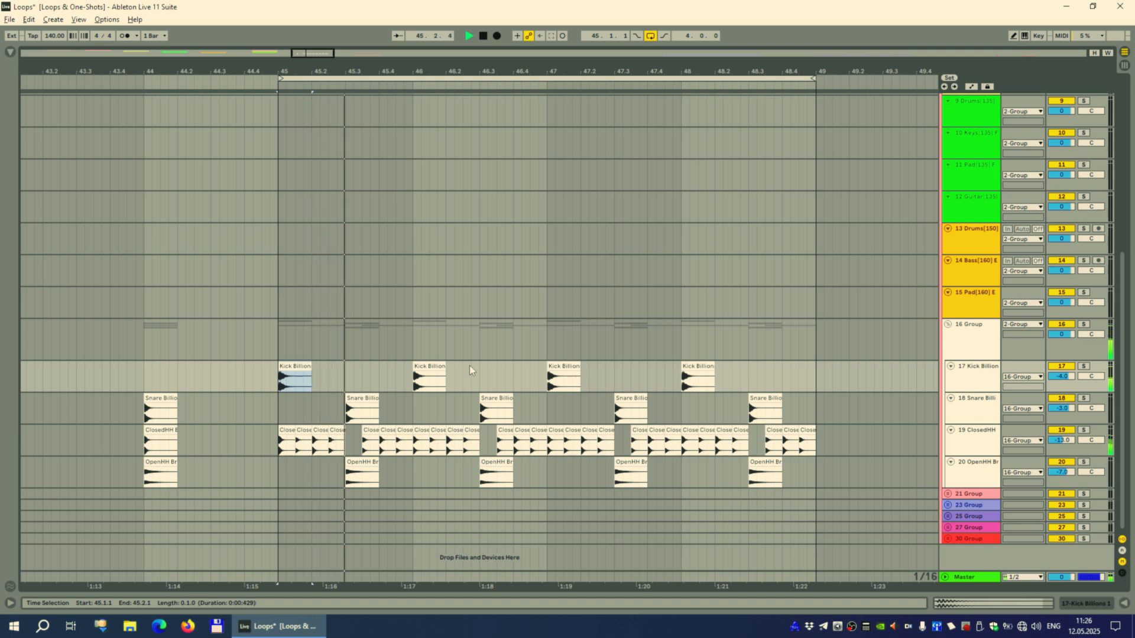
{"action": "key", "text": "space"}
{"action": "left_click_drag", "start_coordinate": [428, 368], "coordinate": [462, 368]}
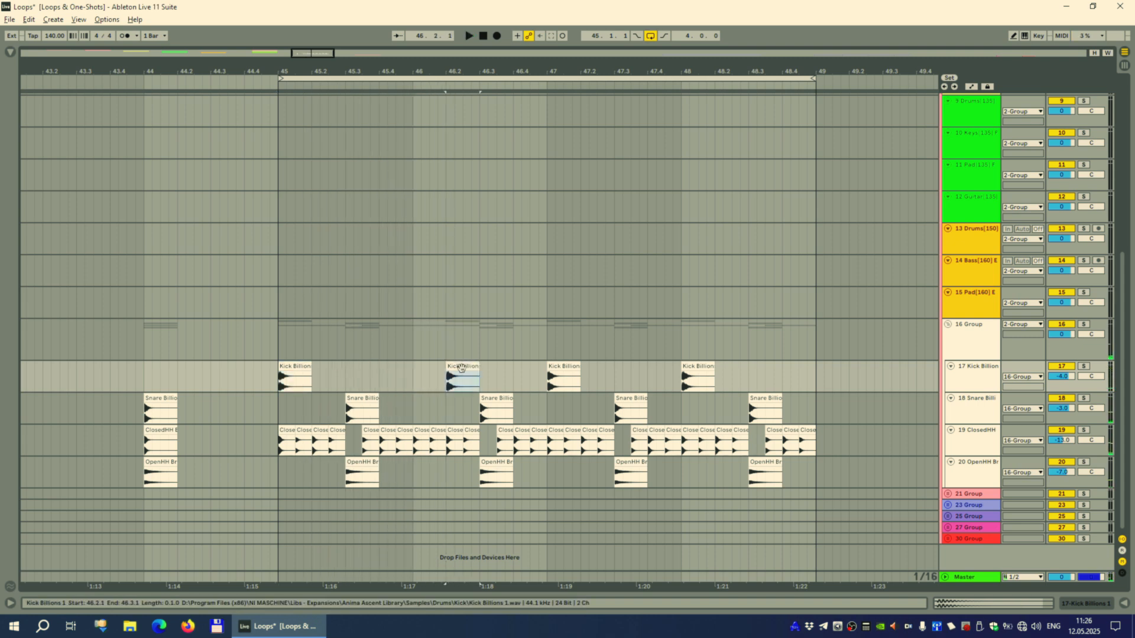
{"action": "left_click", "coordinate": [295, 366]}
{"action": "key", "text": "space"}
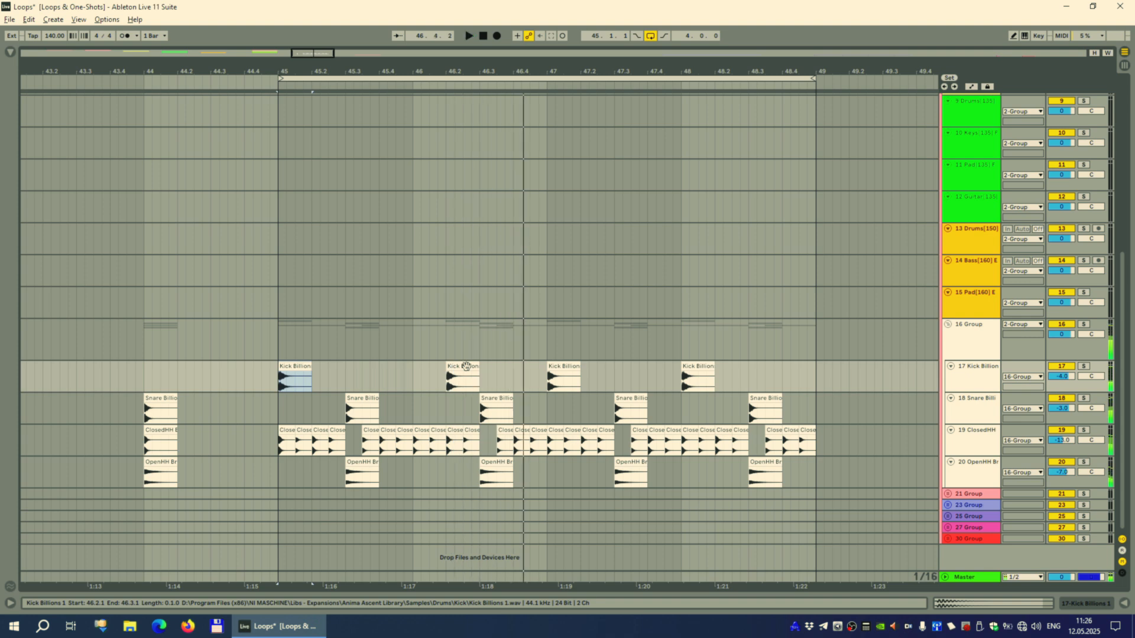
Copy the kick at 46.2 to 46.4 and play the pattern from bar 45
{"action": "left_click", "coordinate": [467, 367], "text": "shift"}
{"action": "left_click", "coordinate": [466, 367]}
{"action": "left_click_drag", "start_coordinate": [466, 367], "coordinate": [530, 373]}
{"action": "left_click", "coordinate": [299, 365]}
{"action": "key", "text": "space"}
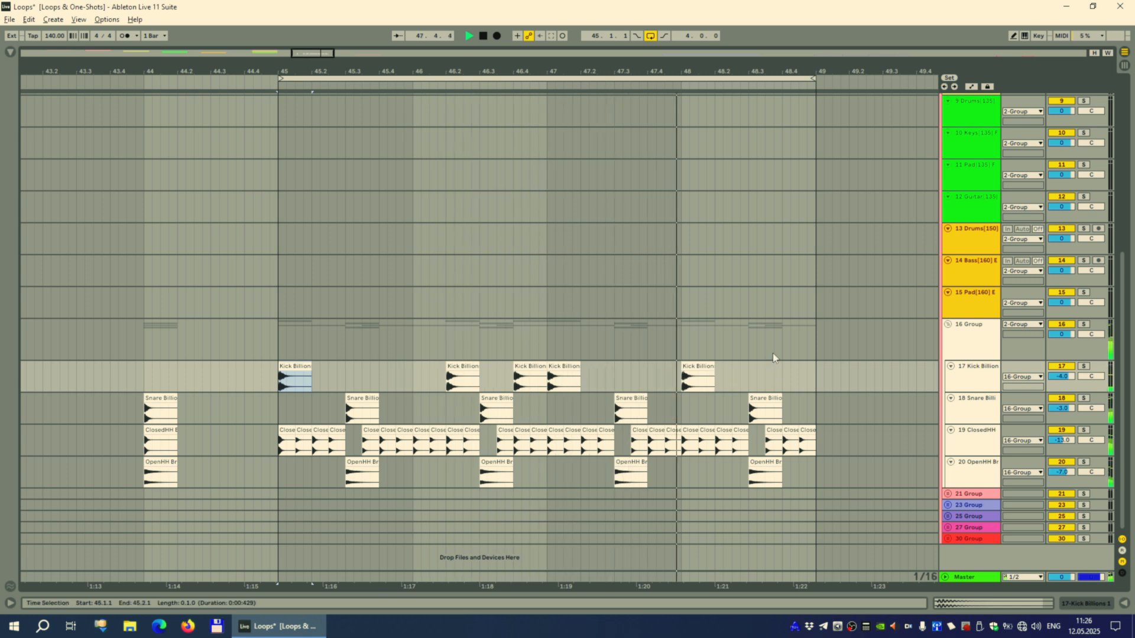
{"action": "key", "text": "space"}
Move the kick at 48.1 to 48.2, add a kick copy at 48.3.3, and listen to the pattern
{"action": "left_click_drag", "start_coordinate": [695, 366], "coordinate": [787, 370]}
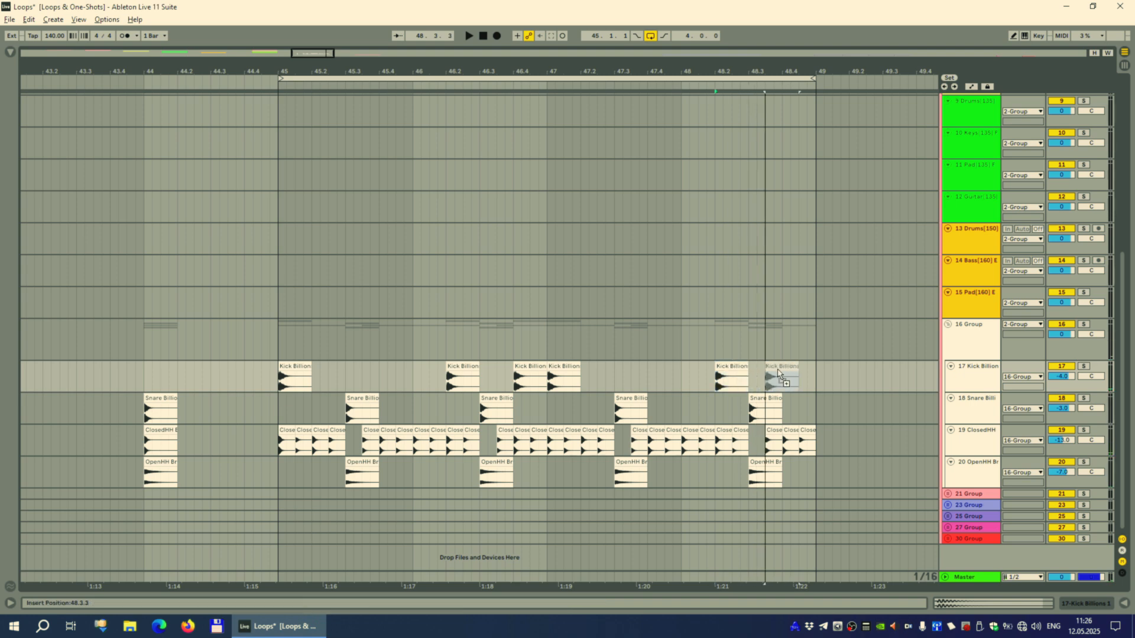
{"action": "left_click", "coordinate": [689, 366]}
{"action": "key", "text": "space"}
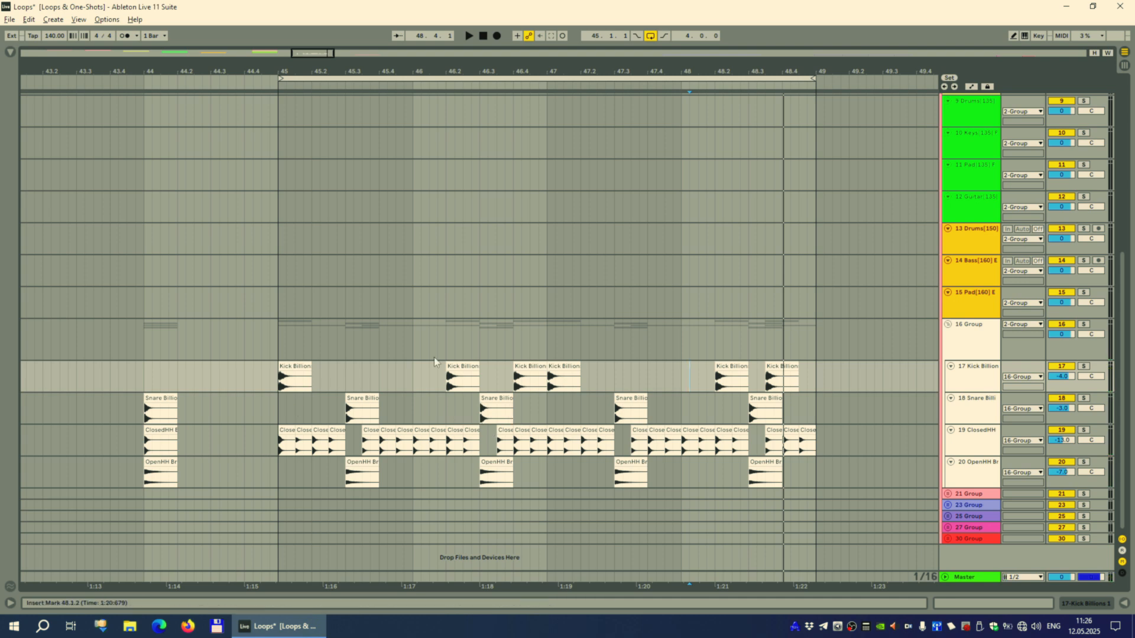
{"action": "left_click", "coordinate": [424, 341]}
{"action": "key", "text": "space"}
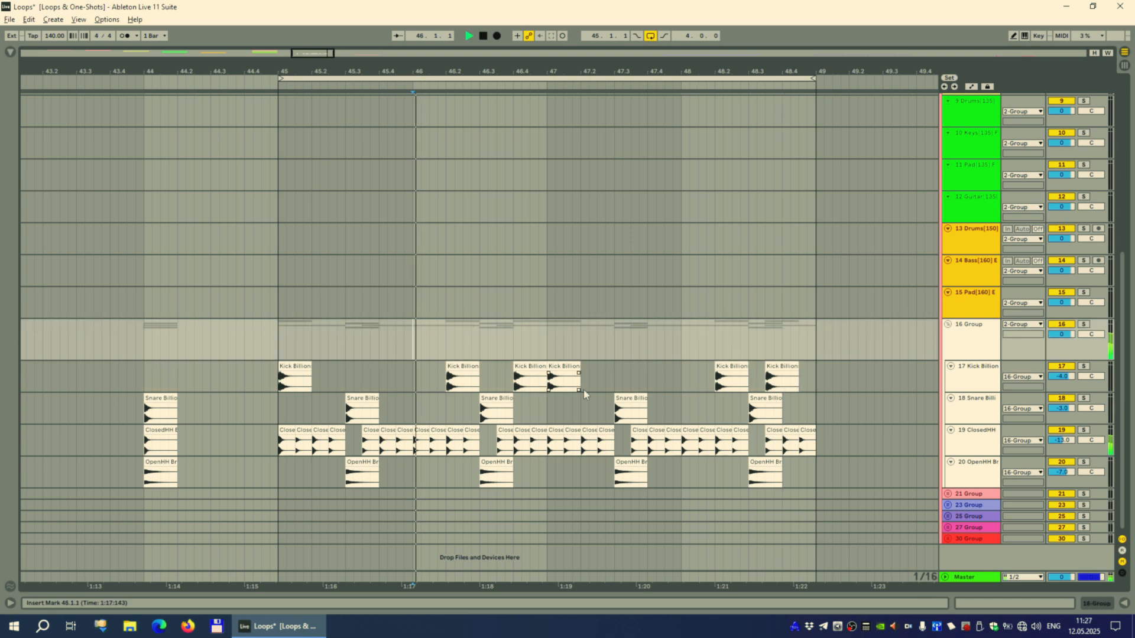
{"action": "key", "text": "space"}
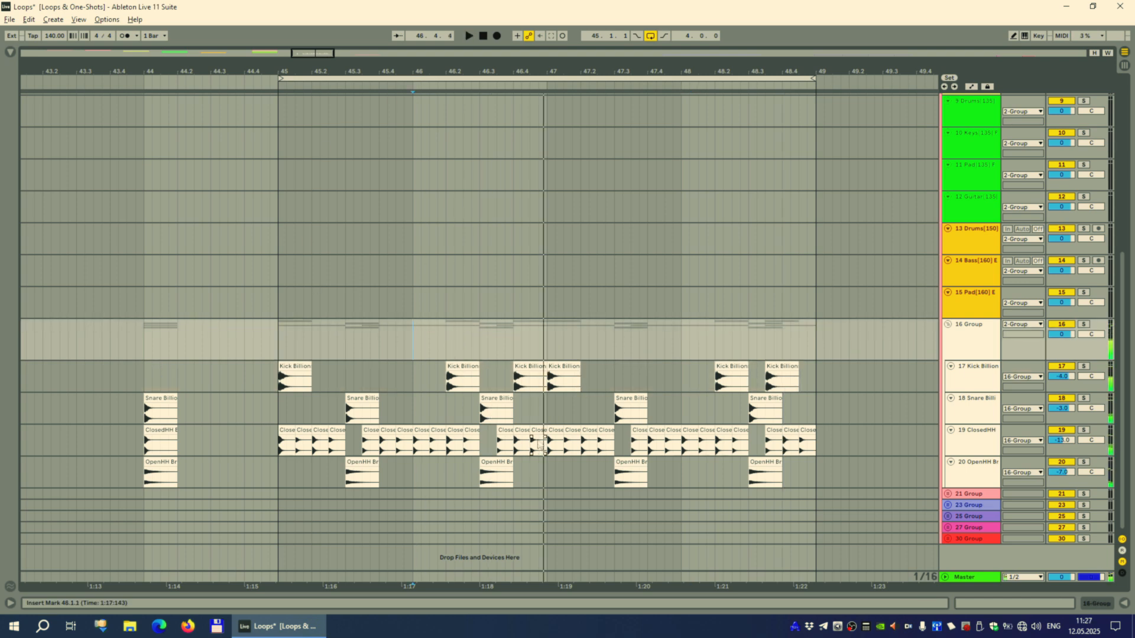
Remove the closed hi-hat at 46.4.1, shorten the one at 46.4.3 to a sixteenth, copy it to 46.4.2, and play the section
{"action": "scroll", "coordinate": [539, 444], "scroll_direction": "up", "scroll_amount": 2}
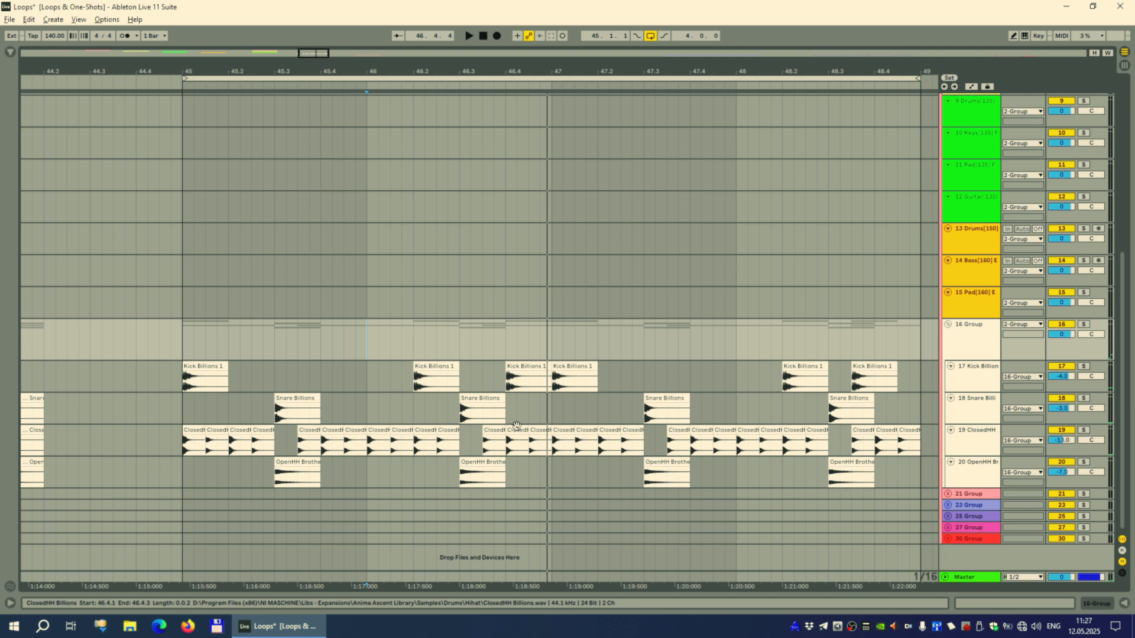
{"action": "left_click", "coordinate": [517, 440]}
{"action": "left_click_drag", "start_coordinate": [523, 431], "coordinate": [543, 429]}
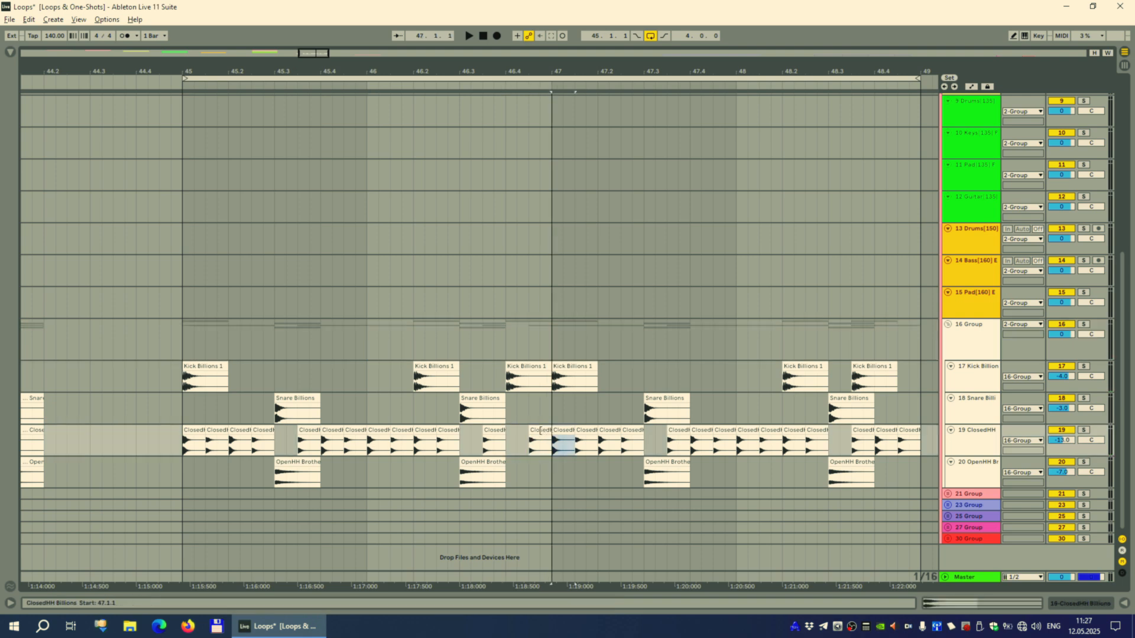
{"action": "left_click", "coordinate": [534, 431]}
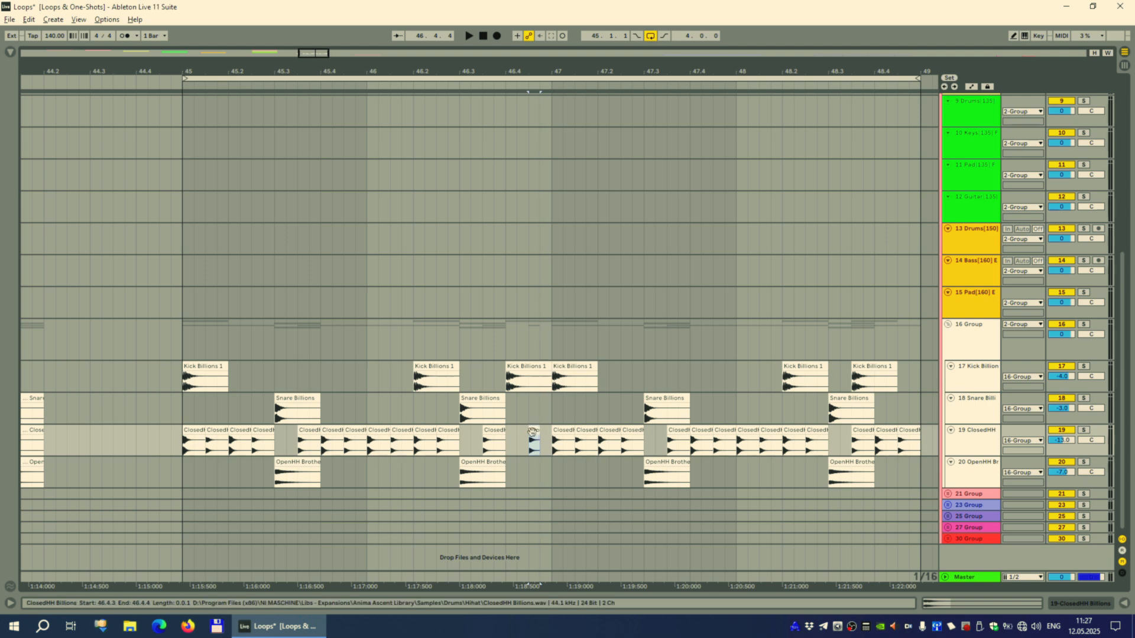
{"action": "left_click_drag", "start_coordinate": [533, 431], "coordinate": [528, 438]}
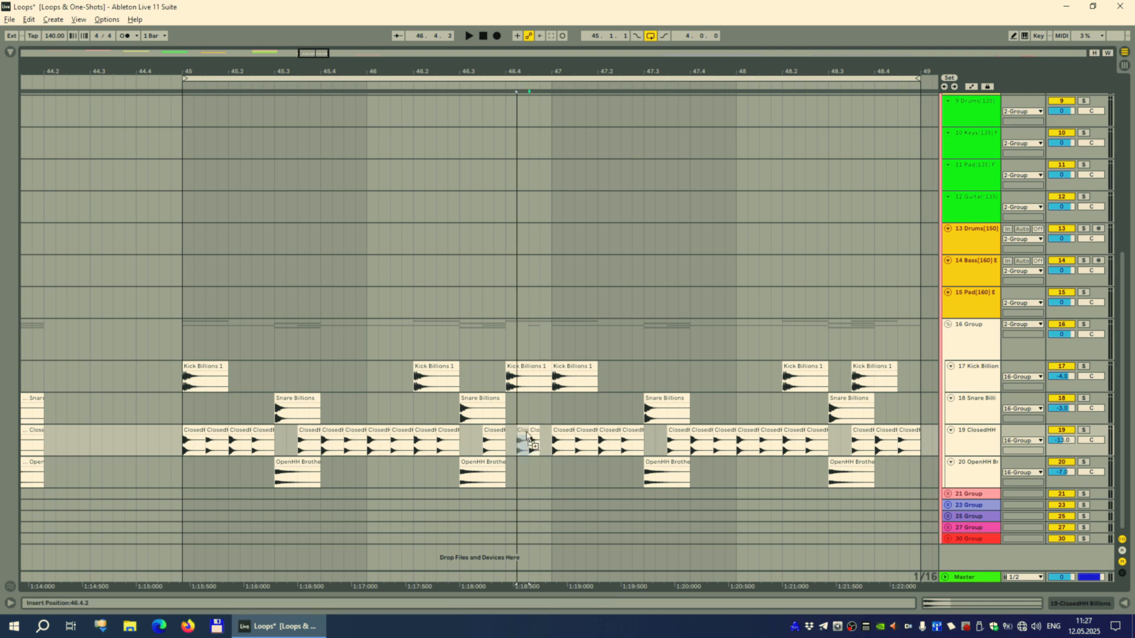
{"action": "left_click", "coordinate": [372, 87]}
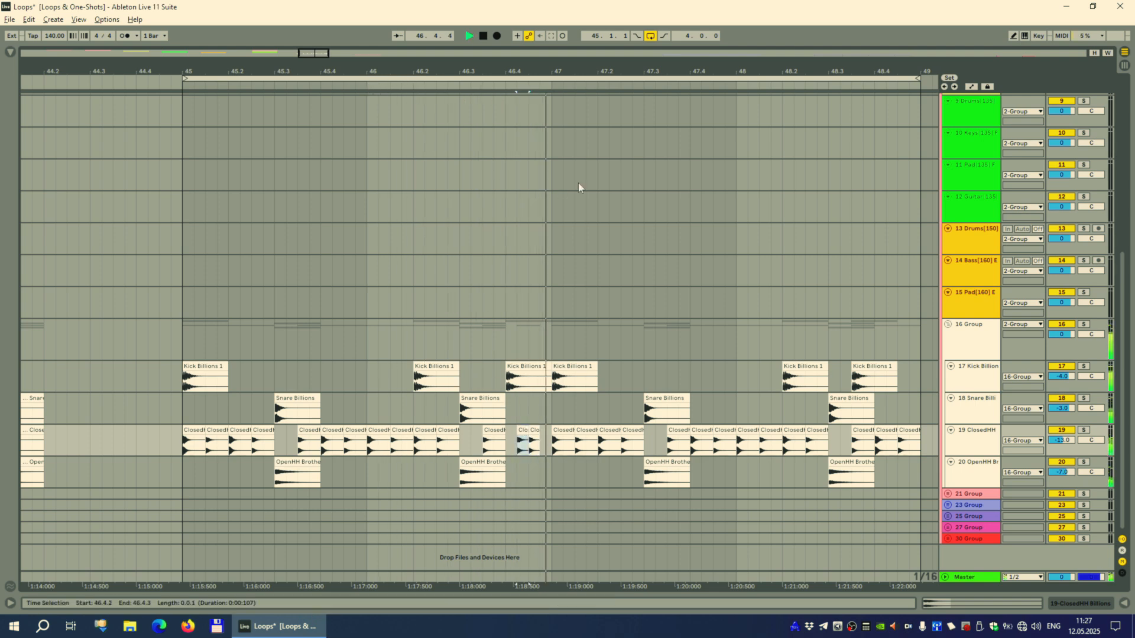
{"action": "key", "text": "space"}
Complete the hi-hat roll with a short closed hi-hat at 46.4.1 and a full-length one at 46.4.3, and play from bar 46.2
{"action": "left_click", "coordinate": [495, 432]}
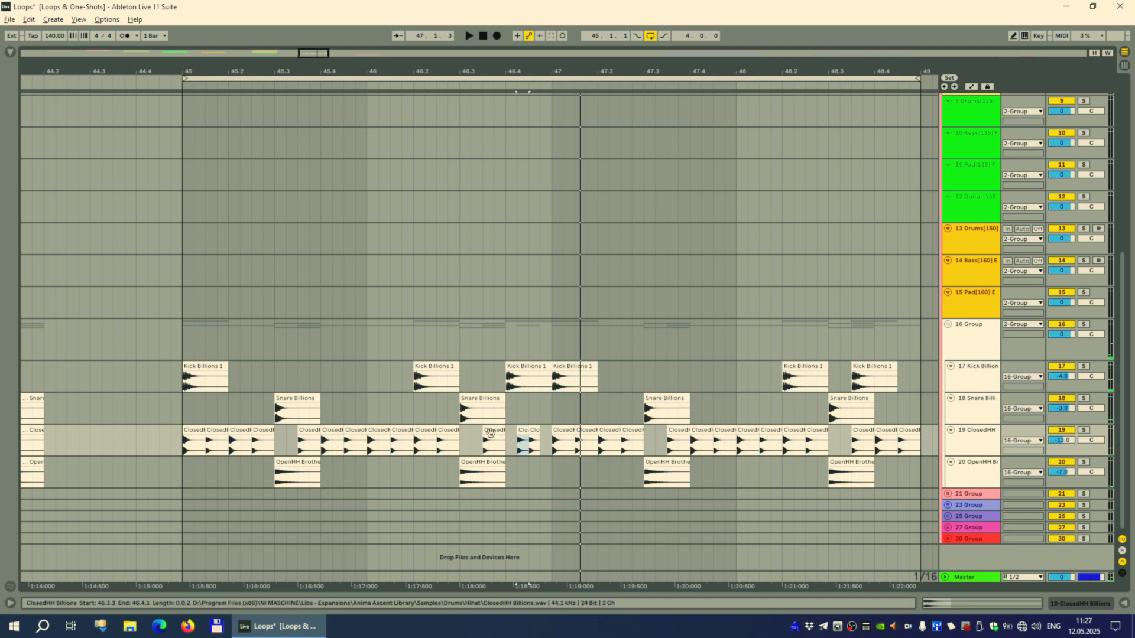
{"action": "left_click", "coordinate": [422, 432]}
{"action": "left_click_drag", "start_coordinate": [421, 431], "coordinate": [553, 431]}
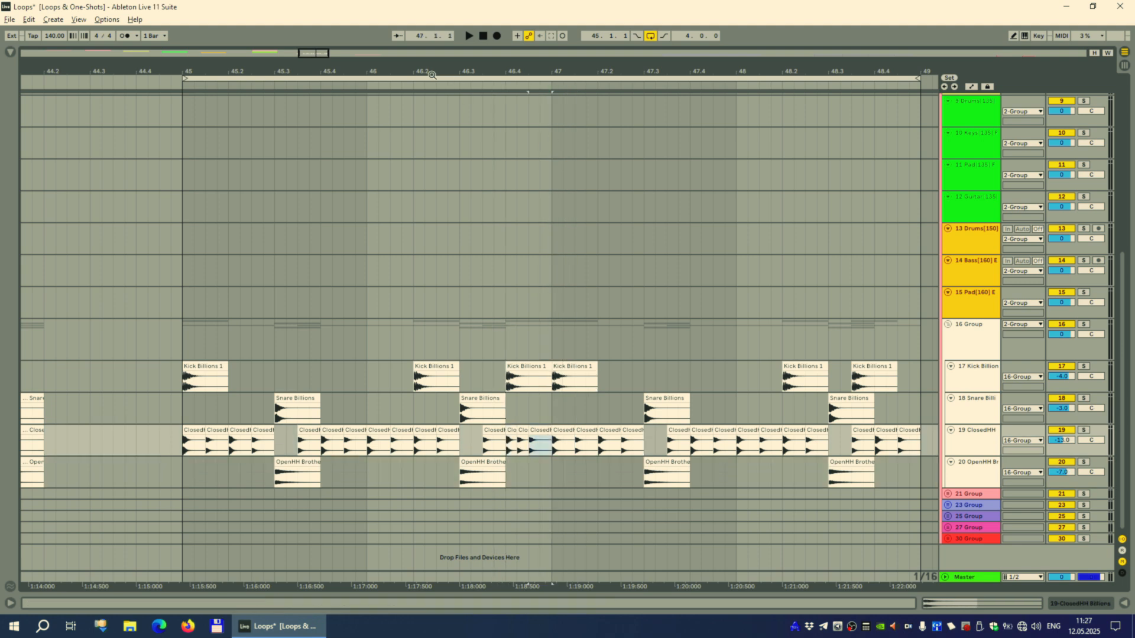
{"action": "left_click", "coordinate": [417, 86]}
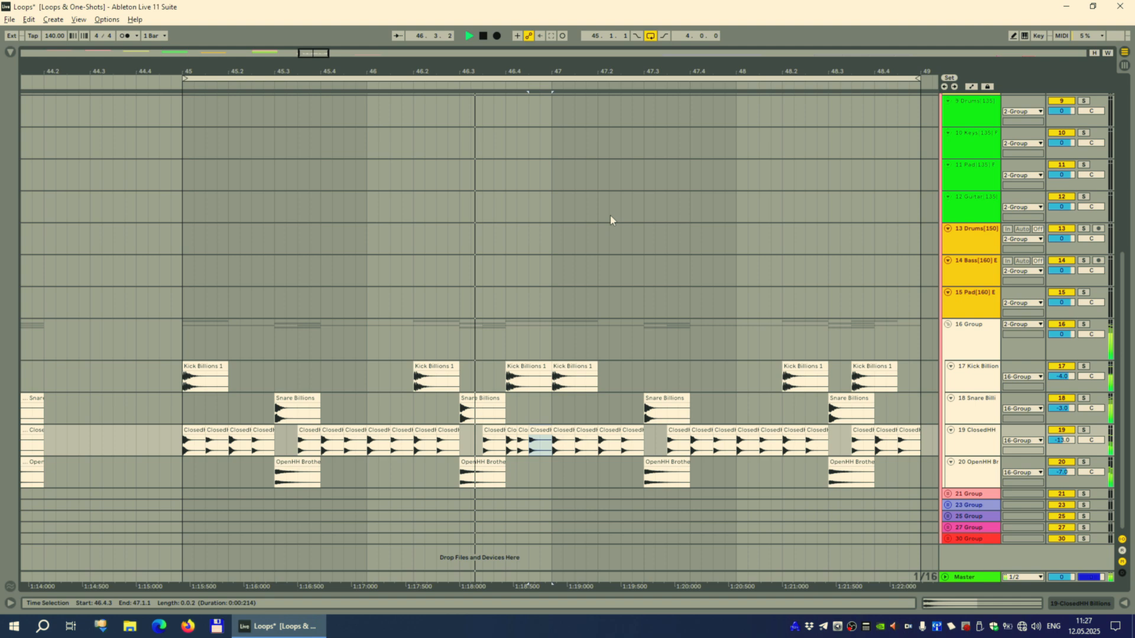
{"action": "key", "text": "space"}
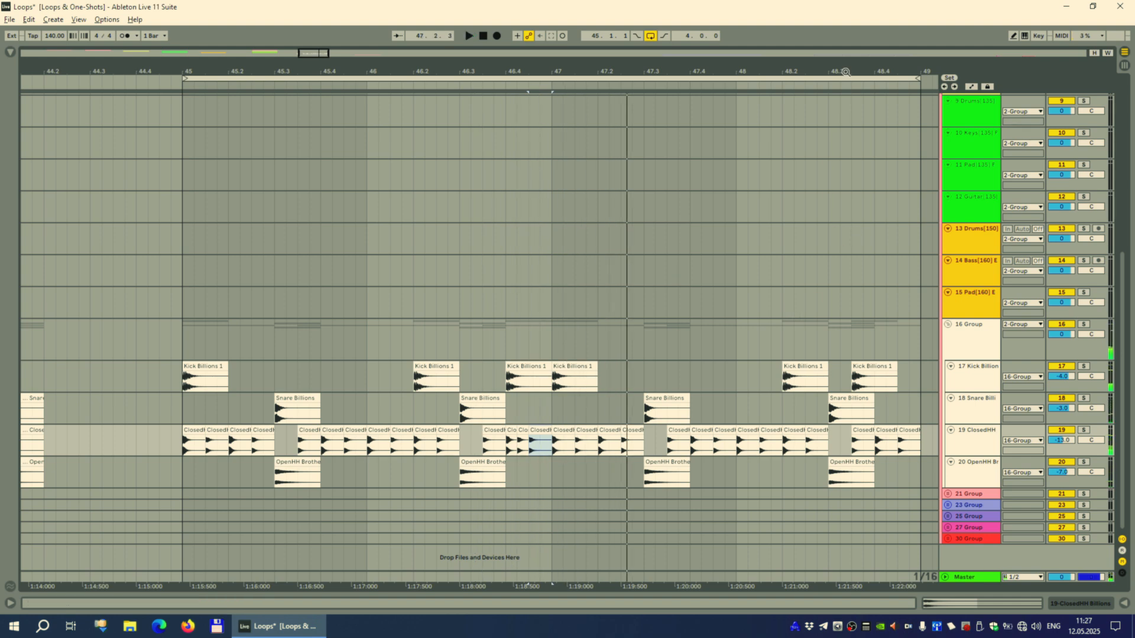
Shorten the closed hi-hat at 48.4.3 to a sixteenth, duplicate it to 48.4.4, and play the end of the pattern
{"action": "left_click_drag", "start_coordinate": [846, 72], "coordinate": [814, 69]}
{"action": "left_click_drag", "start_coordinate": [886, 431], "coordinate": [876, 431]}
{"action": "key", "text": "ctrl+d"}
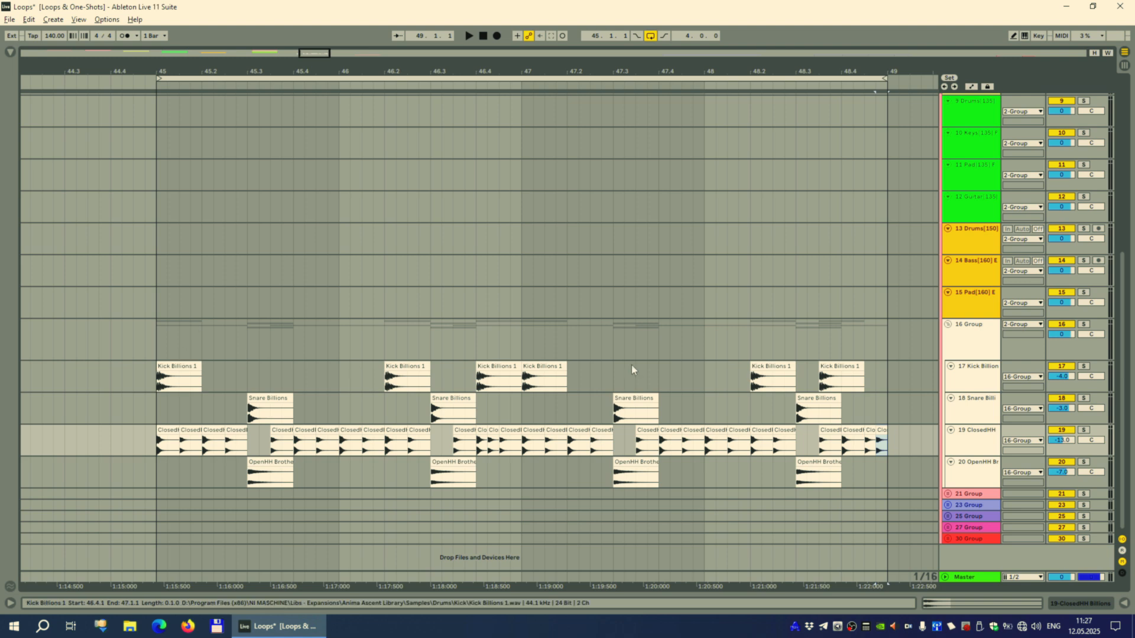
{"action": "left_click", "coordinate": [802, 85]}
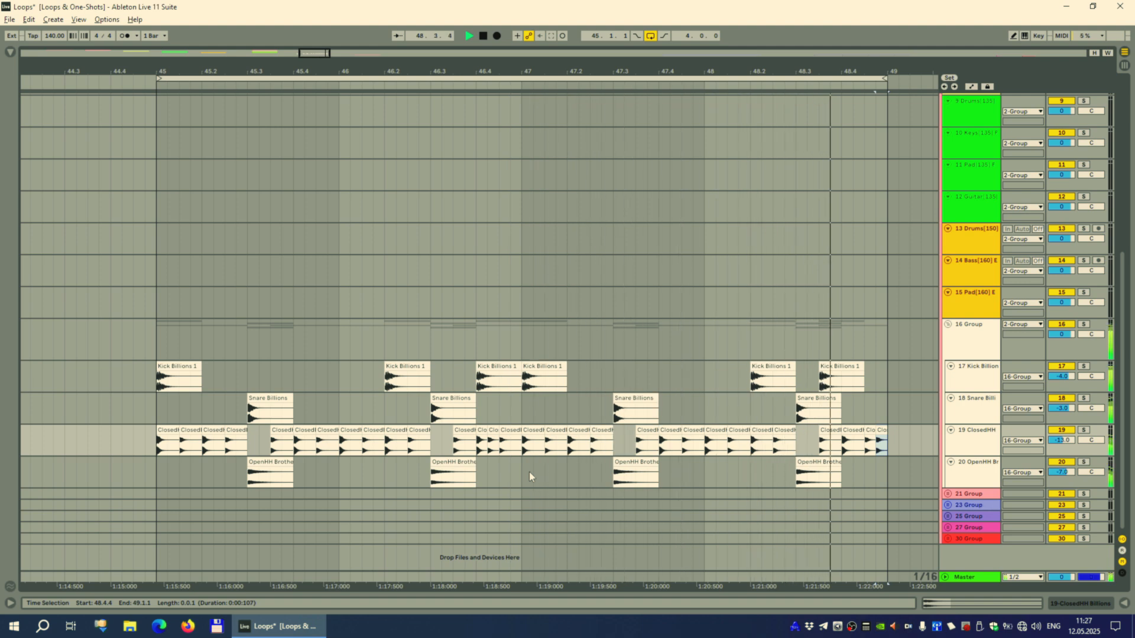
{"action": "key", "text": "space"}
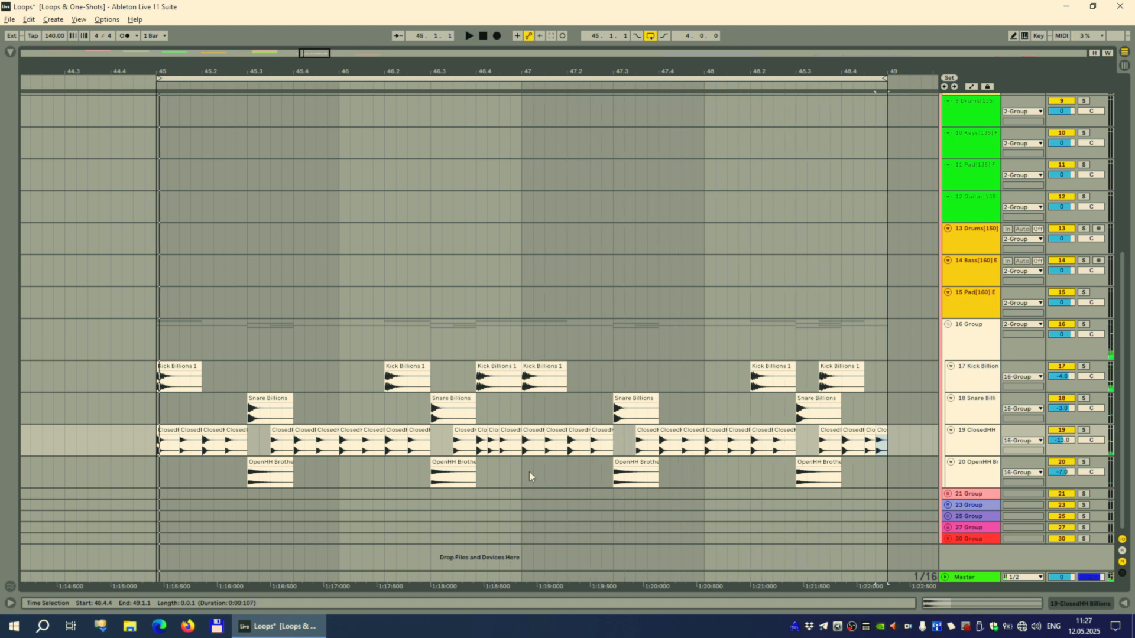
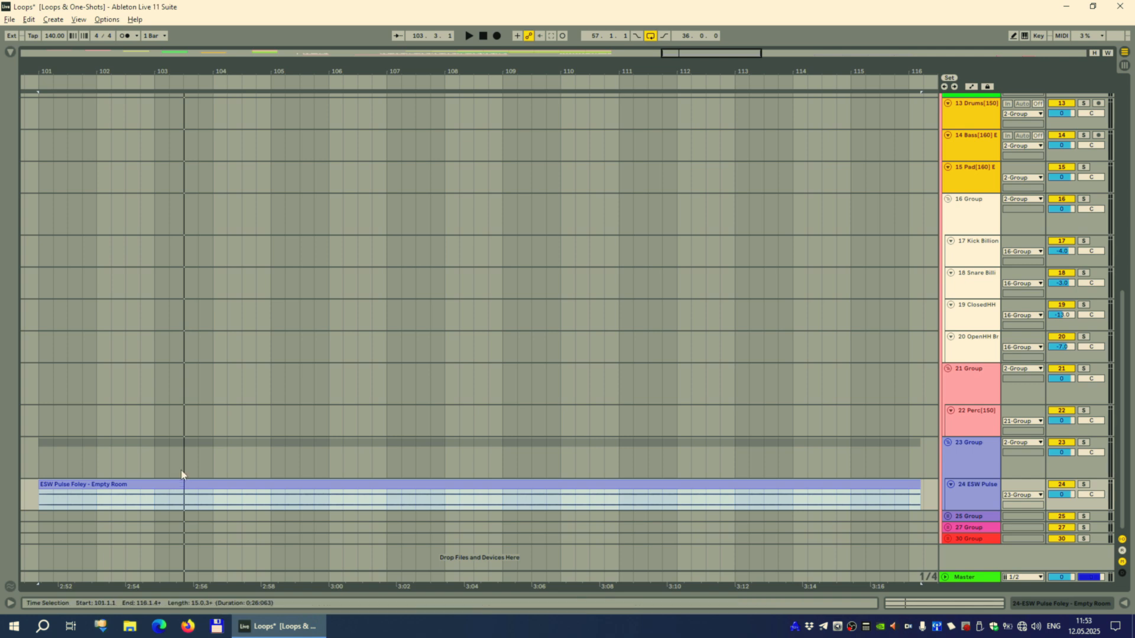
Copy the ESW Pulse Foley - Empty Room clip from bar 101 to bar 57 on the same track
{"action": "left_click_drag", "start_coordinate": [84, 70], "coordinate": [683, 47]}
{"action": "left_click_drag", "start_coordinate": [731, 502], "coordinate": [116, 492]}
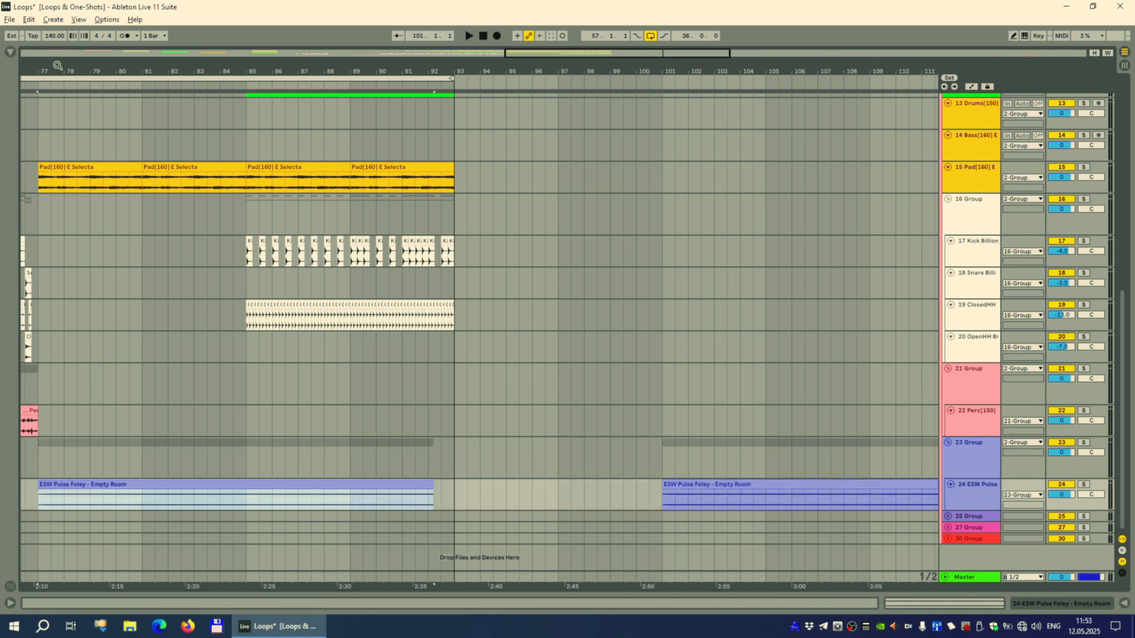
{"action": "left_click_drag", "start_coordinate": [57, 66], "coordinate": [623, 73]}
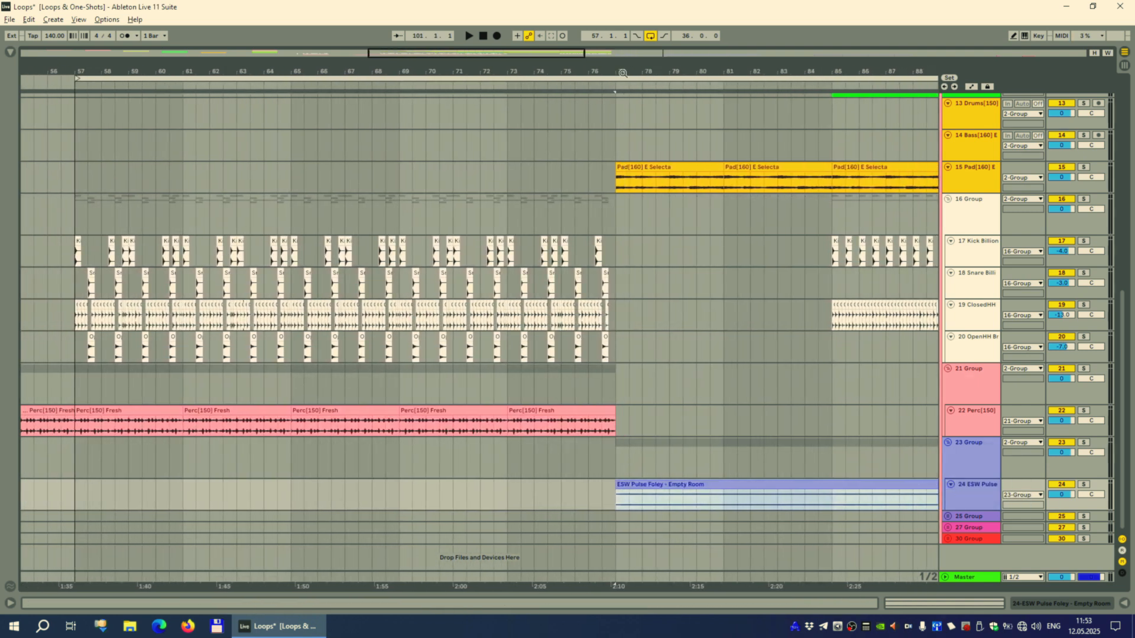
{"action": "left_click_drag", "start_coordinate": [654, 457], "coordinate": [125, 491]}
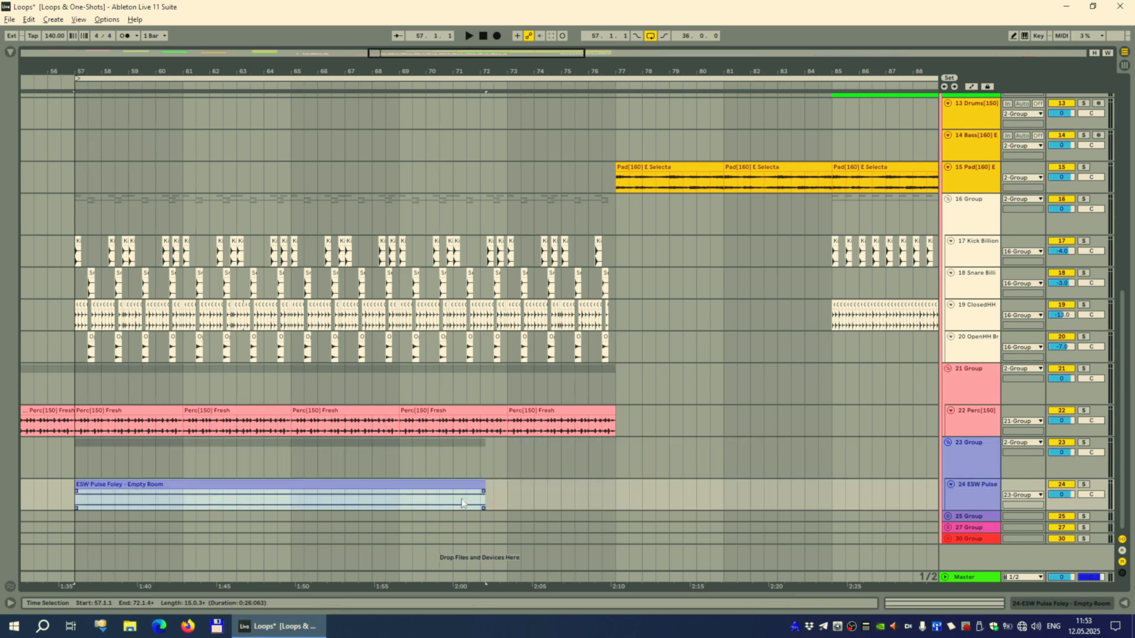
Fade the Empty Room clip in from bar 57 to 61 and out from about bar 67 to its end while playing the section
{"action": "left_click", "coordinate": [512, 496]}
{"action": "left_click", "coordinate": [106, 485]}
{"action": "left_click_drag", "start_coordinate": [80, 490], "coordinate": [150, 499]}
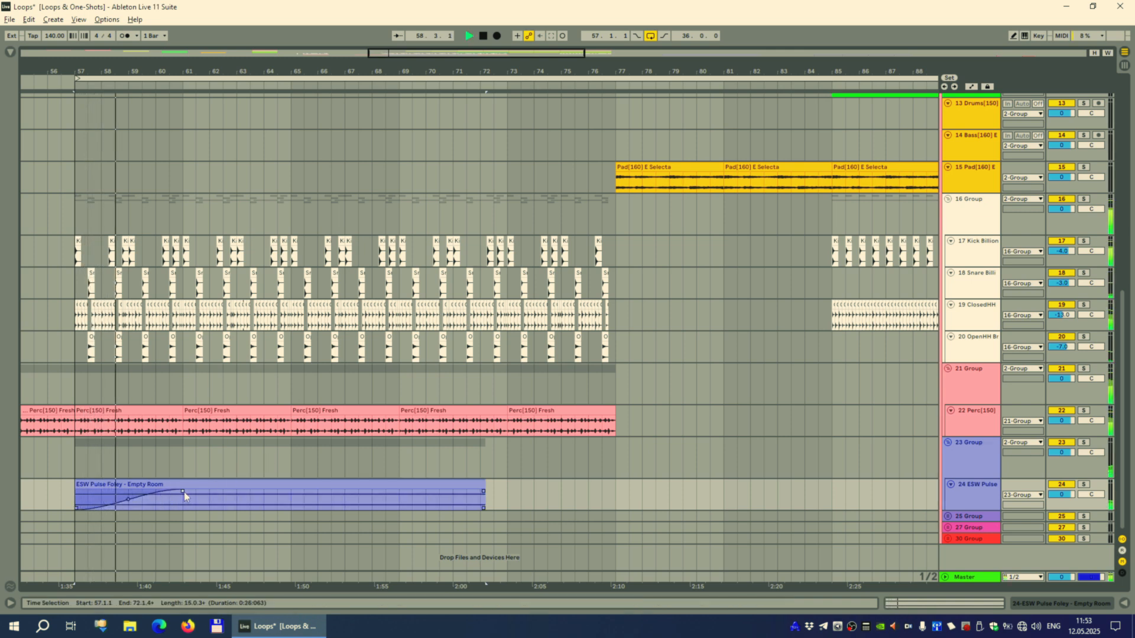
{"action": "left_click_drag", "start_coordinate": [484, 491], "coordinate": [343, 491]}
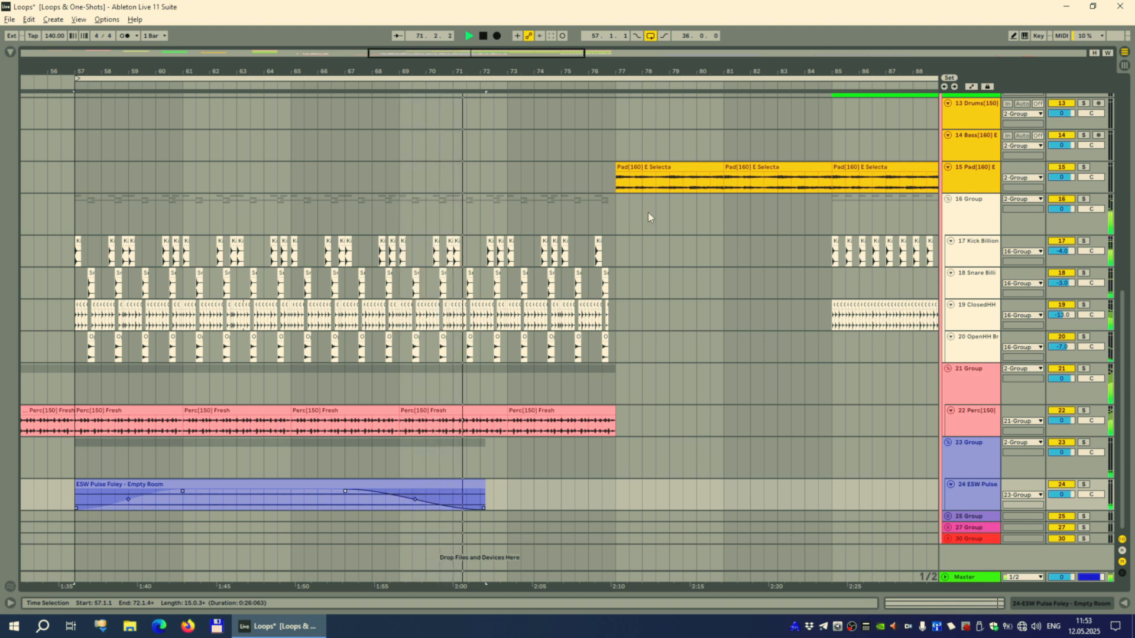
{"action": "left_click_drag", "start_coordinate": [694, 72], "coordinate": [562, 74]}
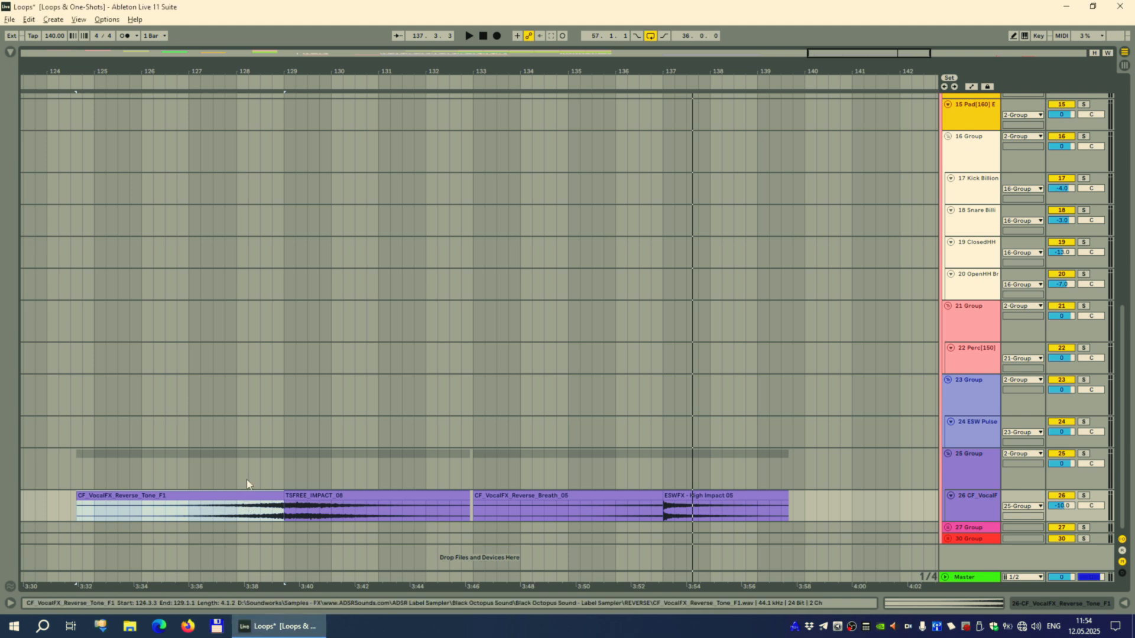
Listen to the reverse tone with TSFREE_IMPACT_08, and to the reverse breath with High Impact 05 from bar 135
{"action": "left_click", "coordinate": [201, 84]}
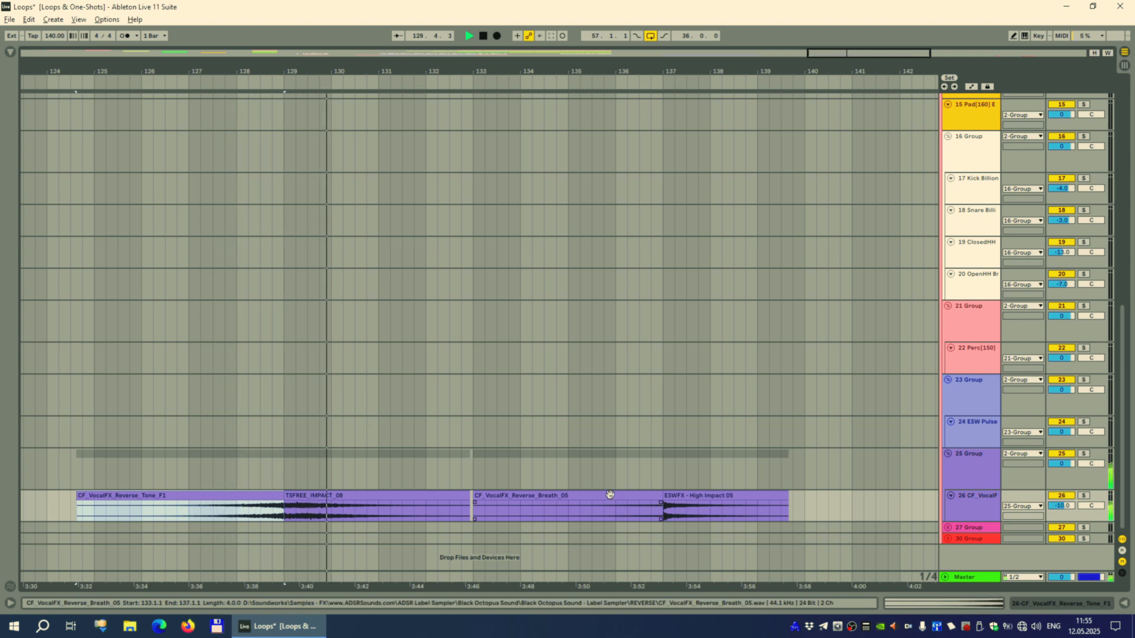
{"action": "left_click", "coordinate": [570, 477]}
{"action": "key", "text": "space"}
{"action": "left_click", "coordinate": [572, 477]}
{"action": "key", "text": "space"}
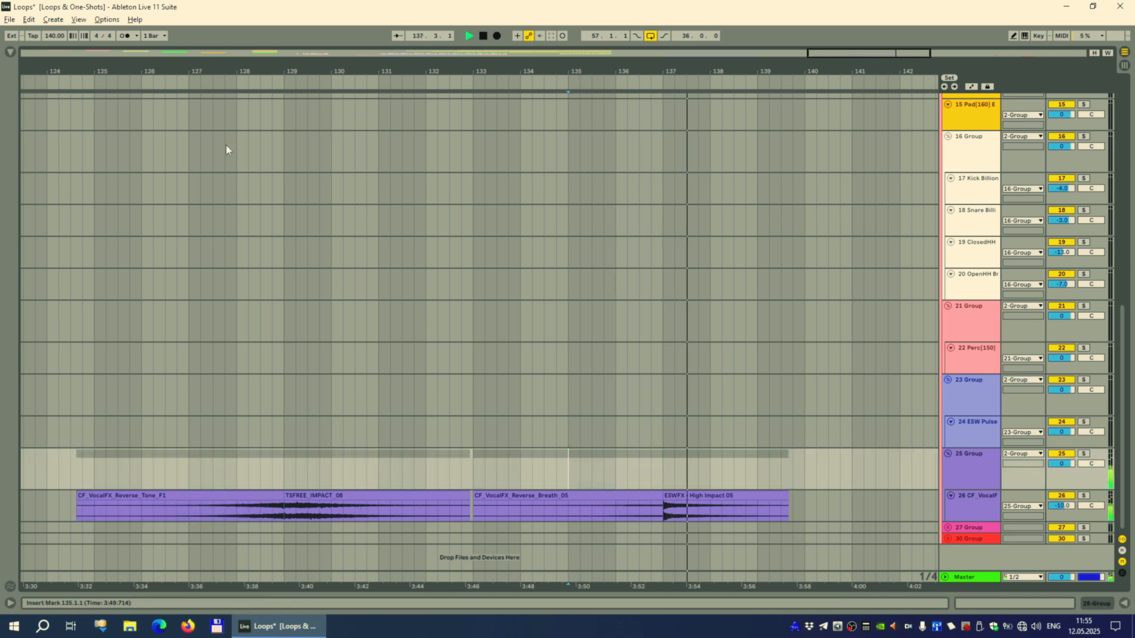
{"action": "key", "text": "space"}
Copy the CF_VocalFX_Reverse_Tone_F1 and TSFREE_IMPACT_08 clip pair from the end of the timeline to bar 74
{"action": "left_click_drag", "start_coordinate": [161, 71], "coordinate": [490, 35]}
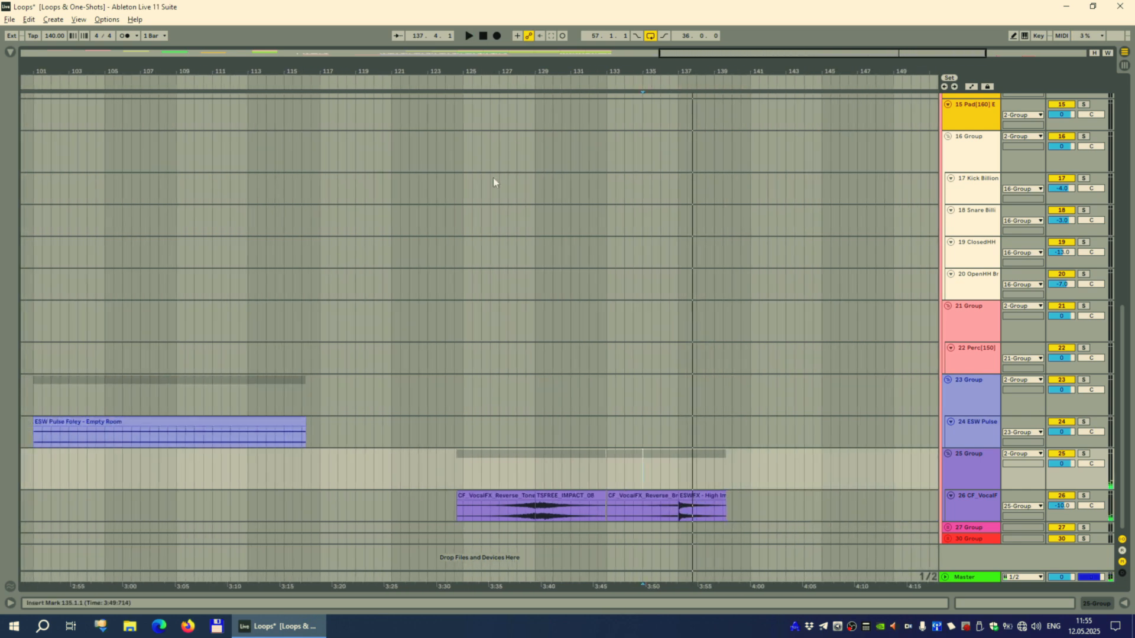
{"action": "left_click", "coordinate": [507, 492]}
{"action": "left_click_drag", "start_coordinate": [144, 83], "coordinate": [661, 53]}
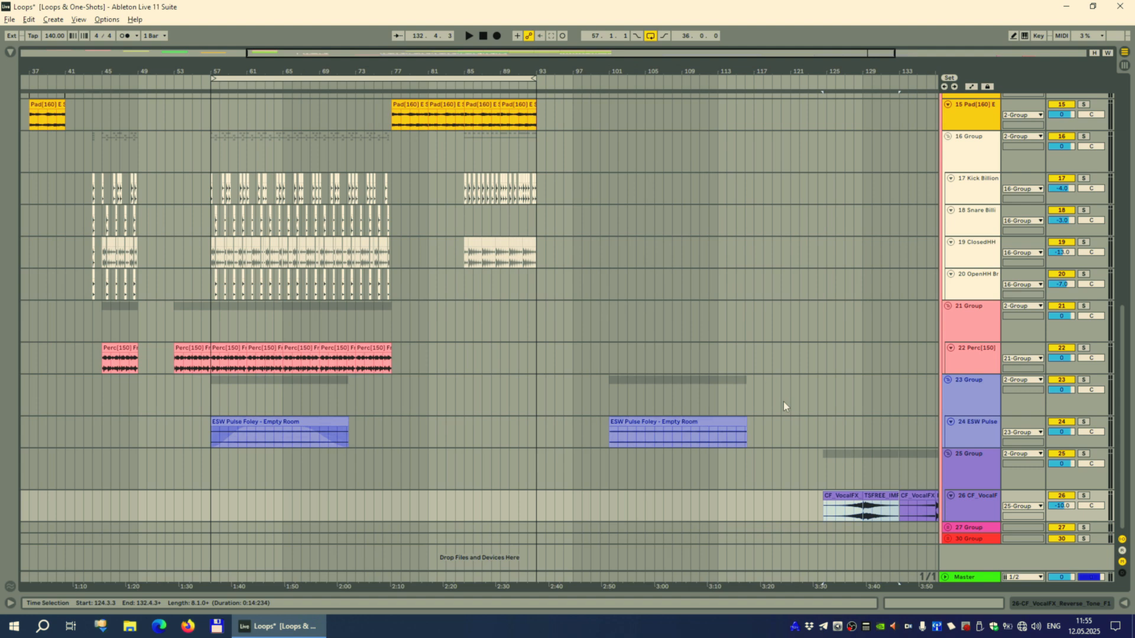
{"action": "left_click_drag", "start_coordinate": [836, 491], "coordinate": [379, 502]}
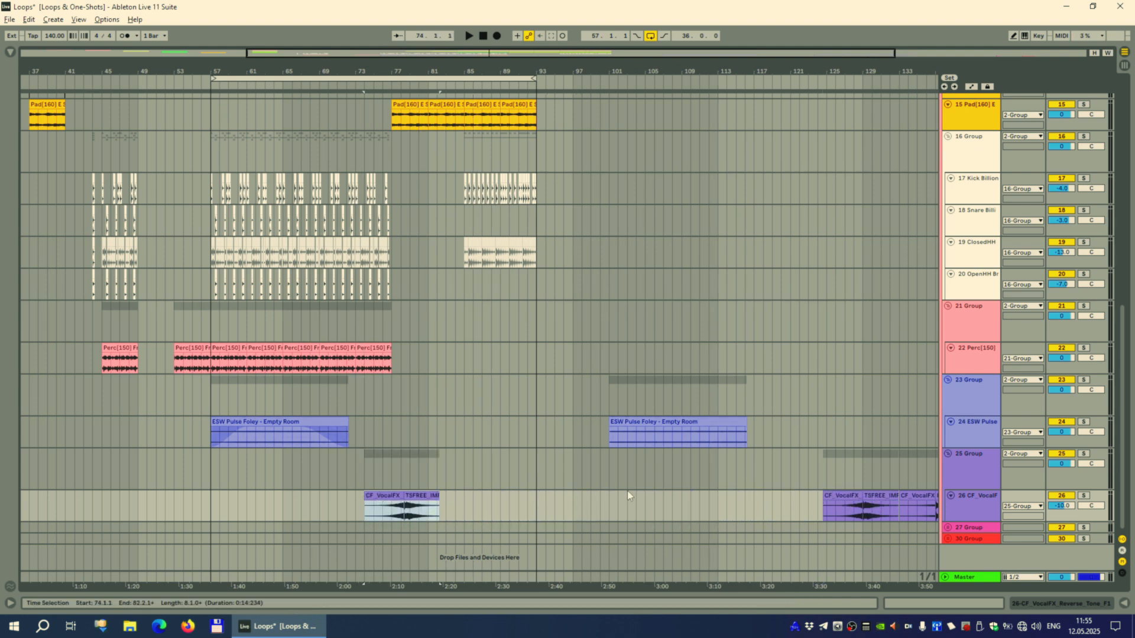
Copy the CF_VocalFX_Reverse_Breath_05 and ESWFX - High Impact 05 clip pair to just after the copied reverse tone and impact pair
{"action": "left_click", "coordinate": [920, 495]}
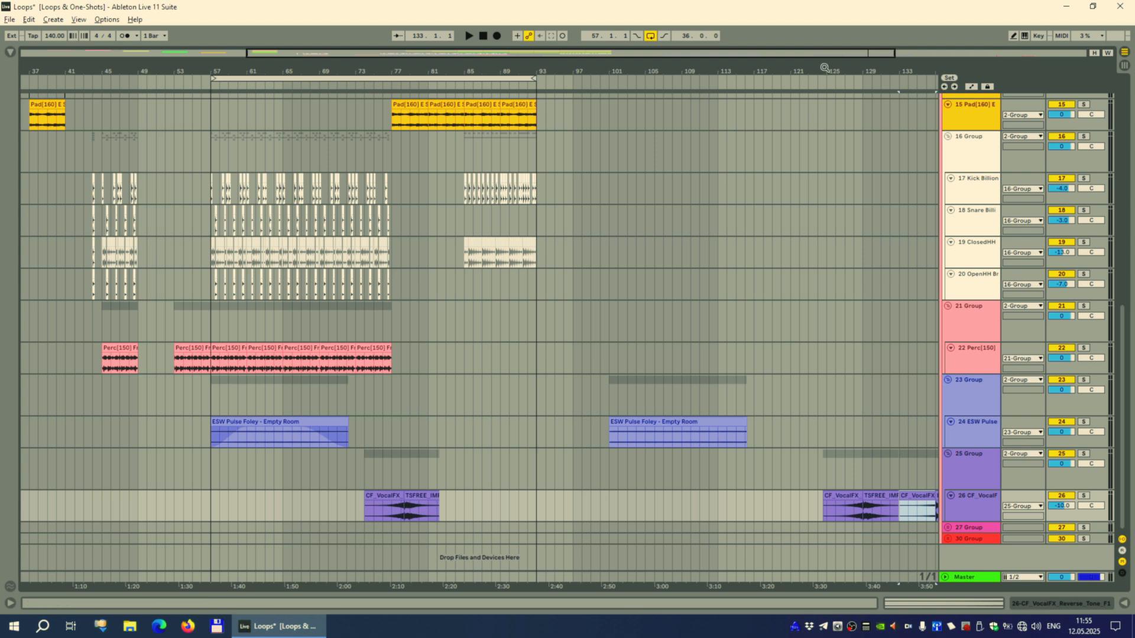
{"action": "left_click_drag", "start_coordinate": [825, 68], "coordinate": [784, 70]}
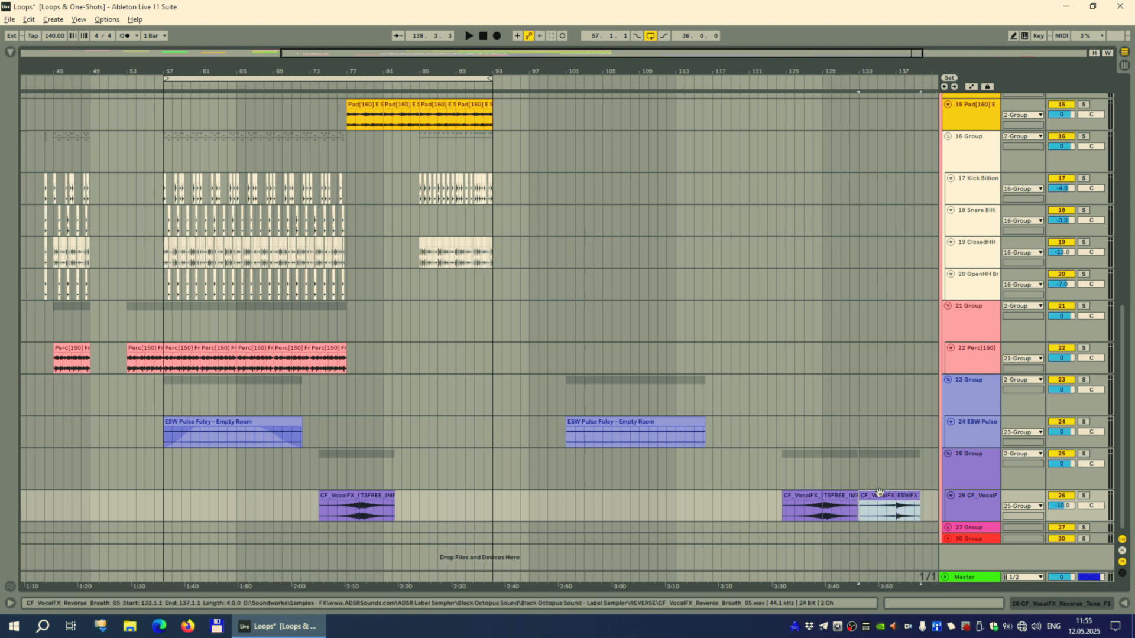
{"action": "left_click_drag", "start_coordinate": [881, 495], "coordinate": [424, 502]}
Move the copied reverse tone and impact pair so TSFREE_IMPACT_08 starts at 77.1.1, and play the transition
{"action": "left_click_drag", "start_coordinate": [340, 69], "coordinate": [678, 395]}
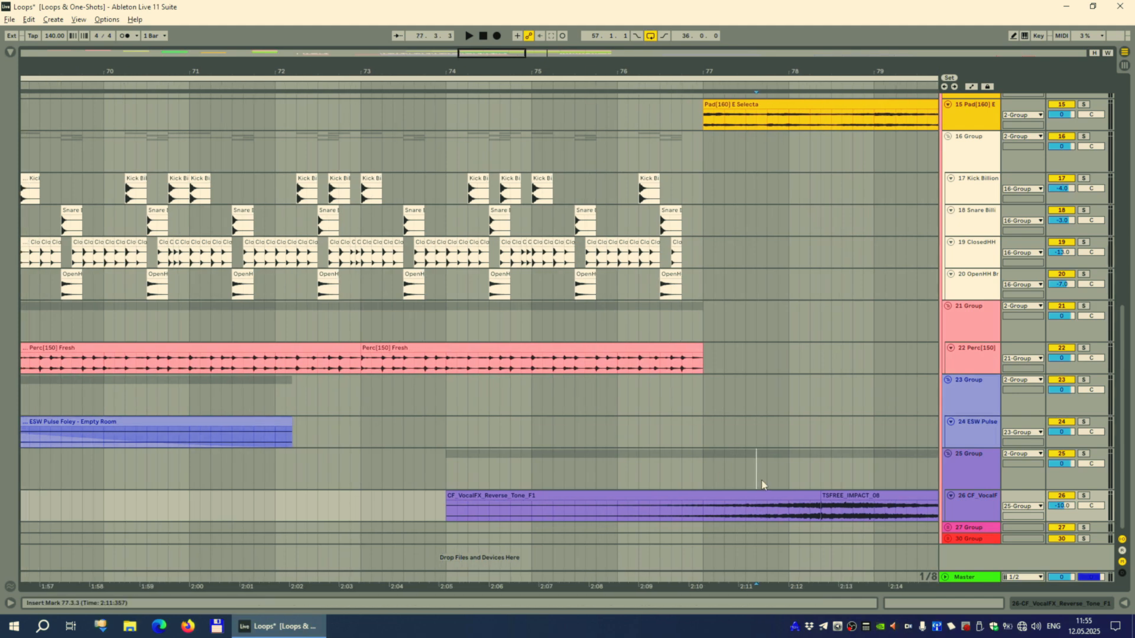
{"action": "left_click", "coordinate": [795, 506]}
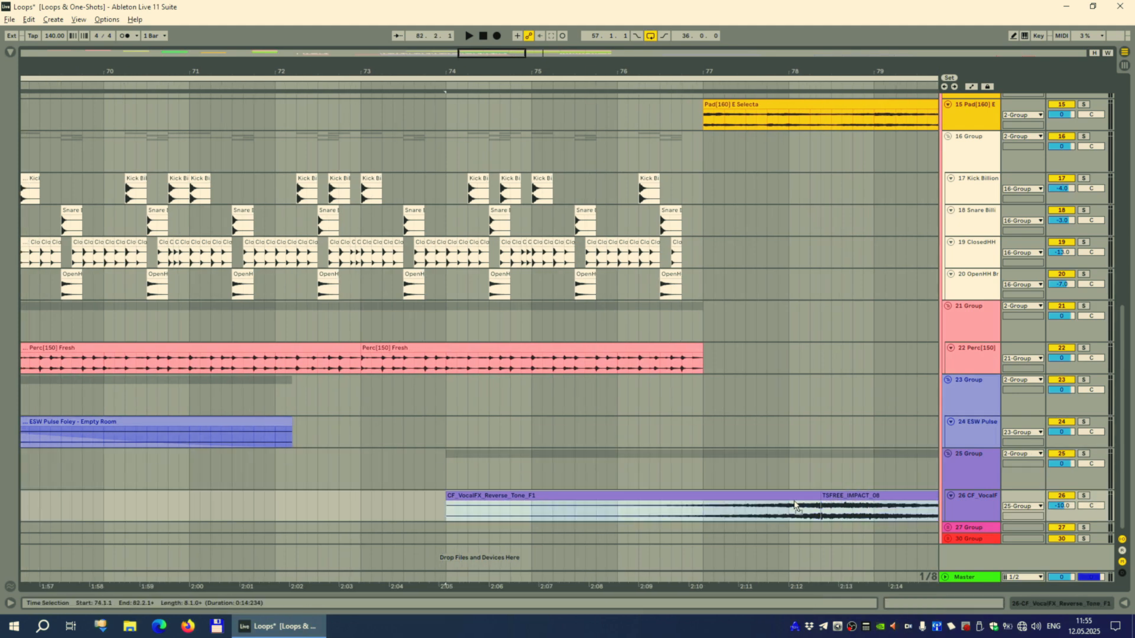
{"action": "left_click_drag", "start_coordinate": [795, 506], "coordinate": [697, 509]}
{"action": "left_click", "coordinate": [700, 475]}
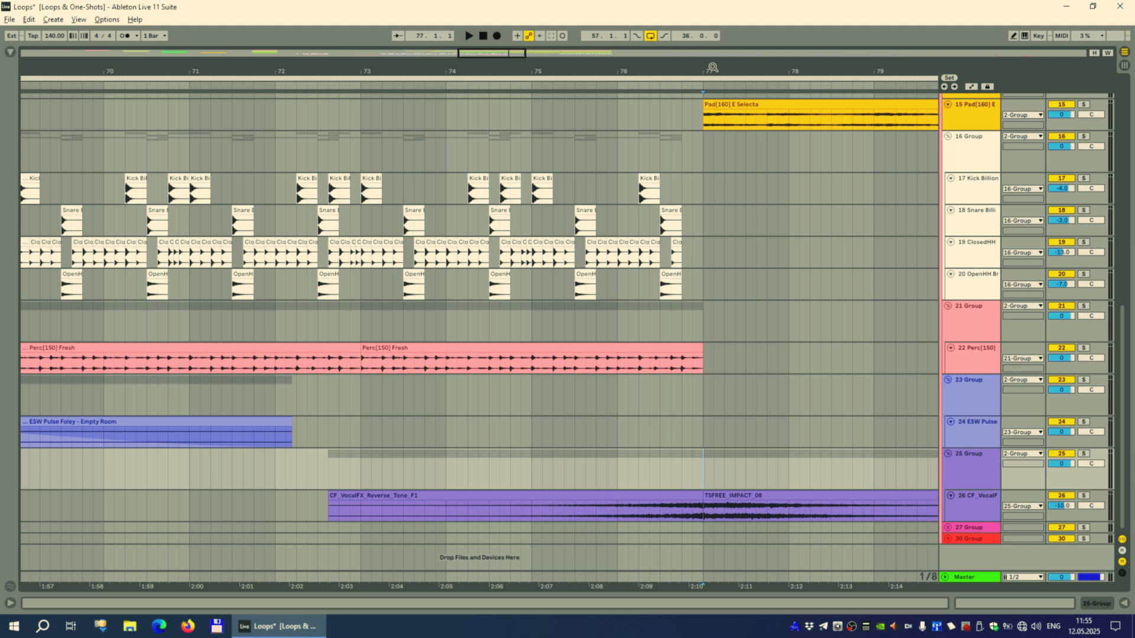
{"action": "left_click_drag", "start_coordinate": [713, 67], "coordinate": [490, 106]}
{"action": "left_click", "coordinate": [478, 86]}
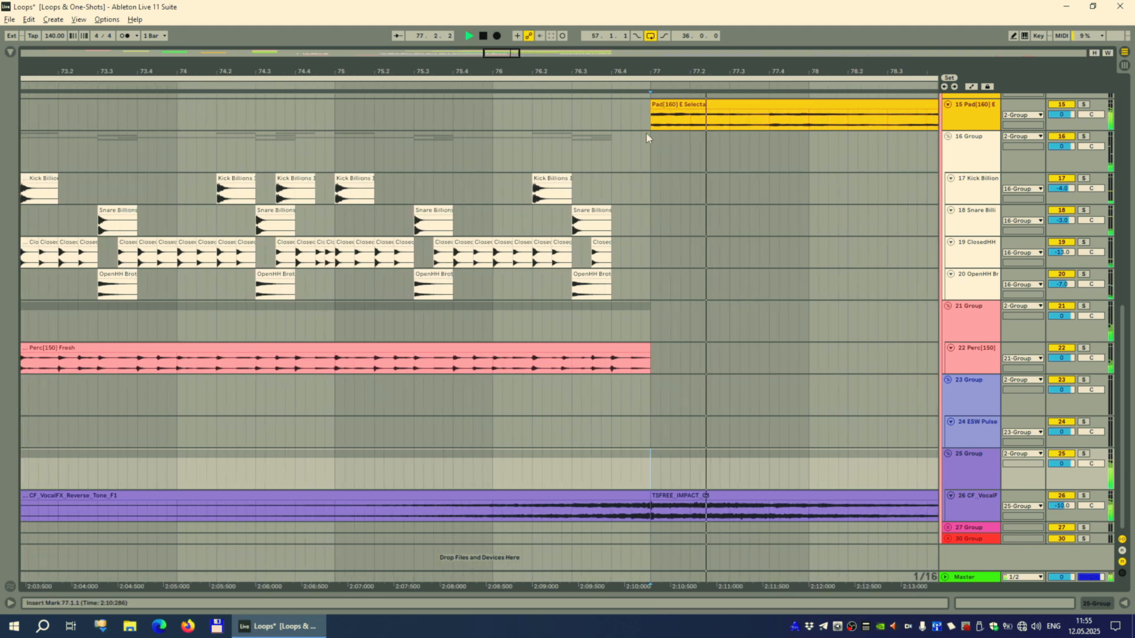
Try nudging the reverse tone and TSFREE_IMPACT_08 clips individually to slightly before bar 77
{"action": "left_click_drag", "start_coordinate": [654, 70], "coordinate": [654, 131]}
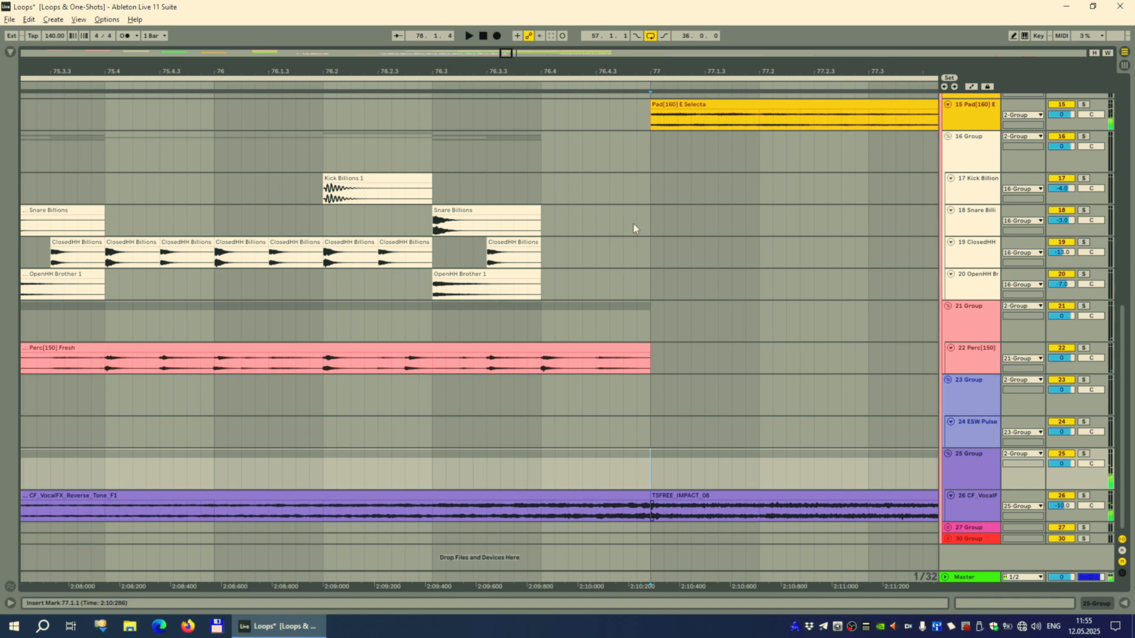
{"action": "left_click_drag", "start_coordinate": [630, 67], "coordinate": [631, 94]}
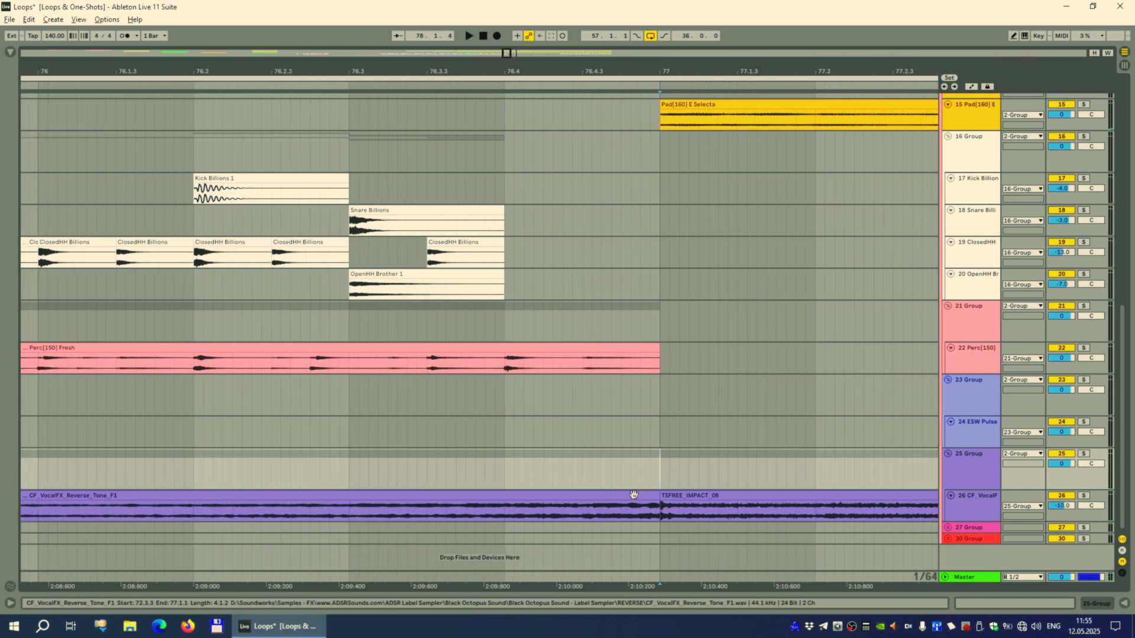
{"action": "left_click", "coordinate": [633, 496]}
{"action": "left_click_drag", "start_coordinate": [679, 496], "coordinate": [655, 506]}
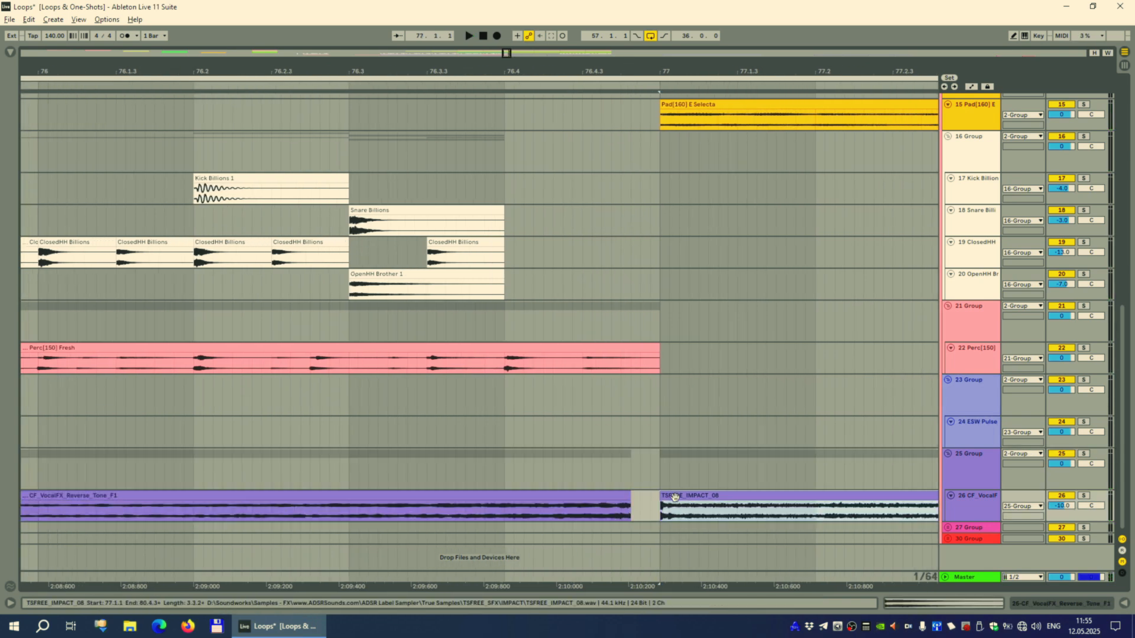
{"action": "left_click_drag", "start_coordinate": [653, 74], "coordinate": [656, 93]}
{"action": "left_click_drag", "start_coordinate": [678, 497], "coordinate": [679, 497]}
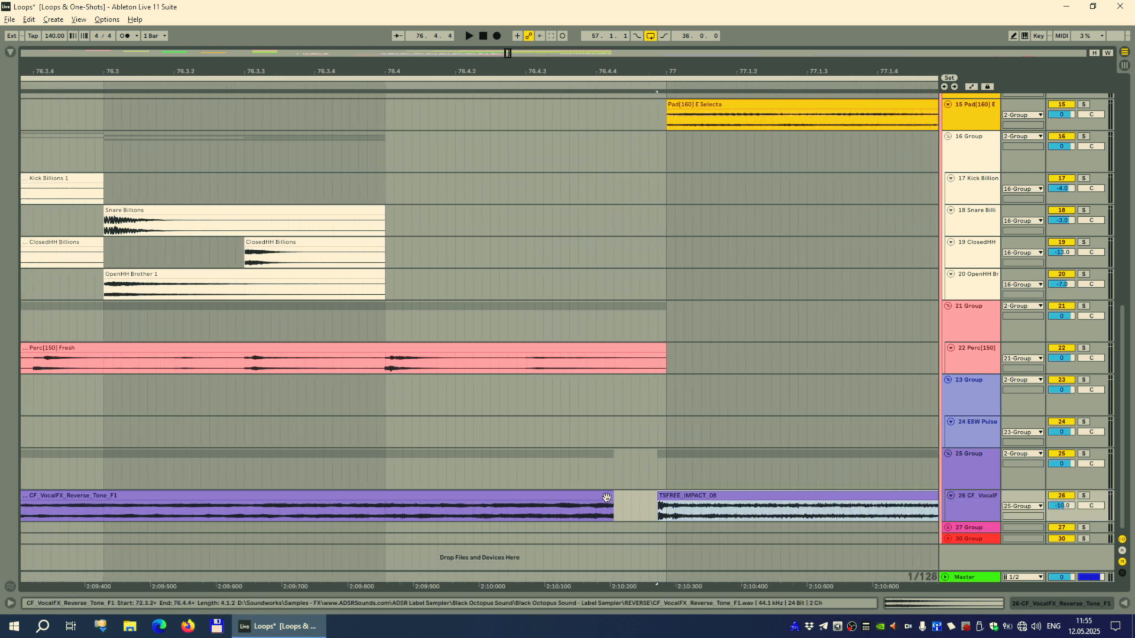
{"action": "left_click_drag", "start_coordinate": [600, 495], "coordinate": [557, 502]}
{"action": "left_click", "coordinate": [672, 496]}
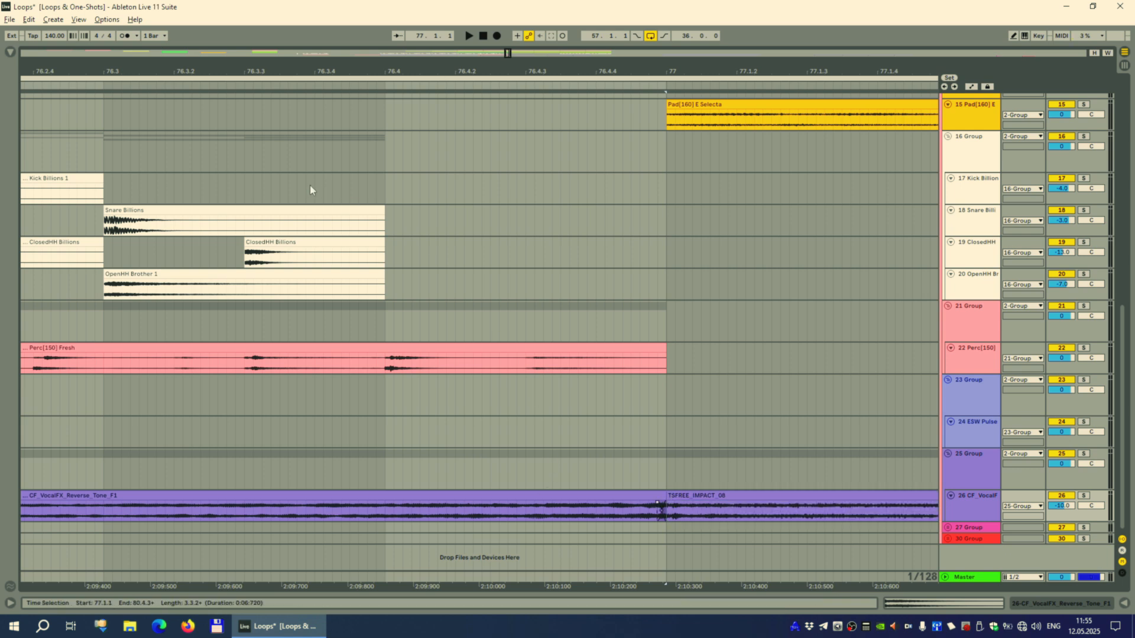
Play the CF_VocalFX_Reverse_Tone_F1 and TSFREE_IMPACT_08 transition into bar 77
{"action": "left_click", "coordinate": [185, 84]}
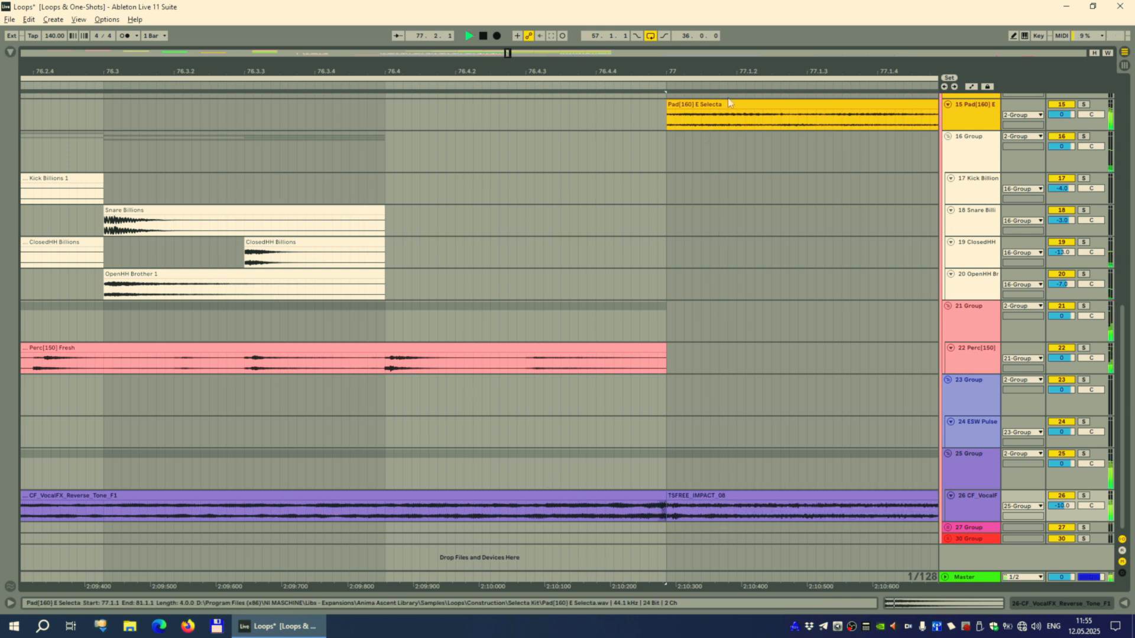
{"action": "left_click_drag", "start_coordinate": [353, 70], "coordinate": [353, 10]}
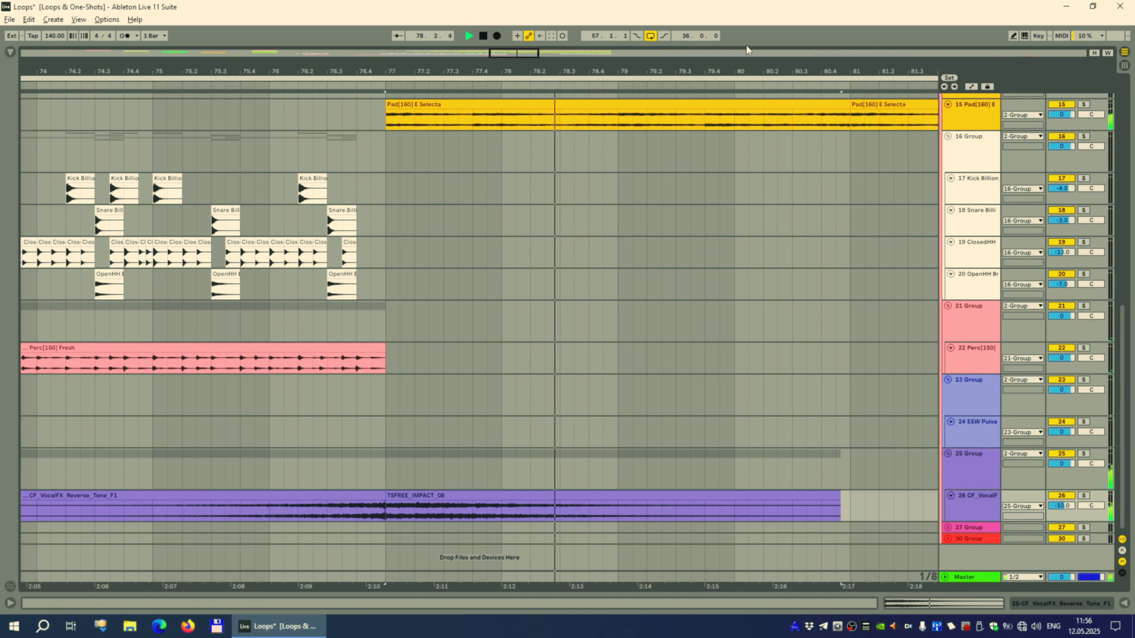
{"action": "key", "text": "space"}
Move the CF_VocalFX_Reverse_Breath_05 and ESWFX - High Impact 05 pair earlier so the impact starts at bar 85, where the kick enters
{"action": "left_click_drag", "start_coordinate": [756, 68], "coordinate": [756, 35]}
{"action": "left_click", "coordinate": [754, 497]}
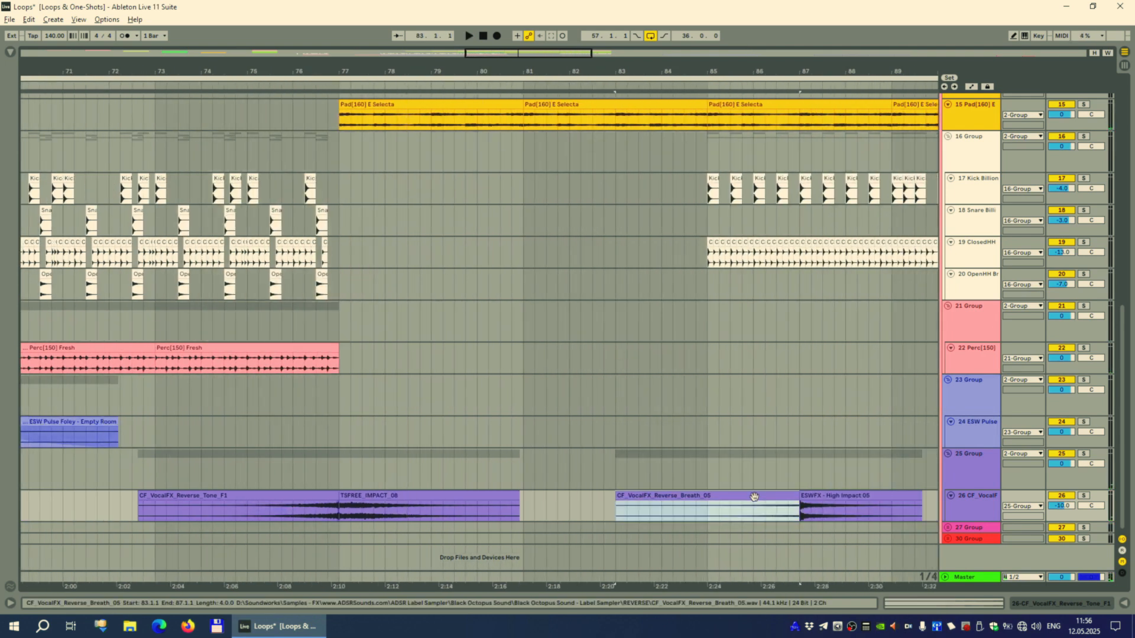
{"action": "left_click", "coordinate": [826, 496], "text": "shift"}
{"action": "left_click_drag", "start_coordinate": [769, 498], "coordinate": [701, 506]}
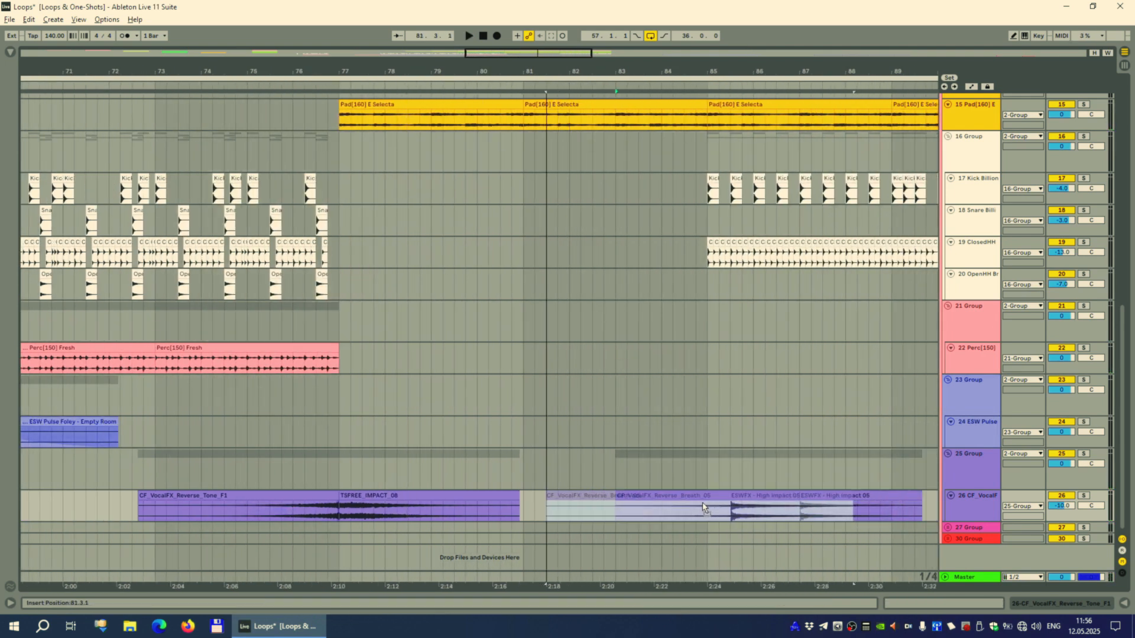
{"action": "left_click_drag", "start_coordinate": [735, 69], "coordinate": [735, 95]}
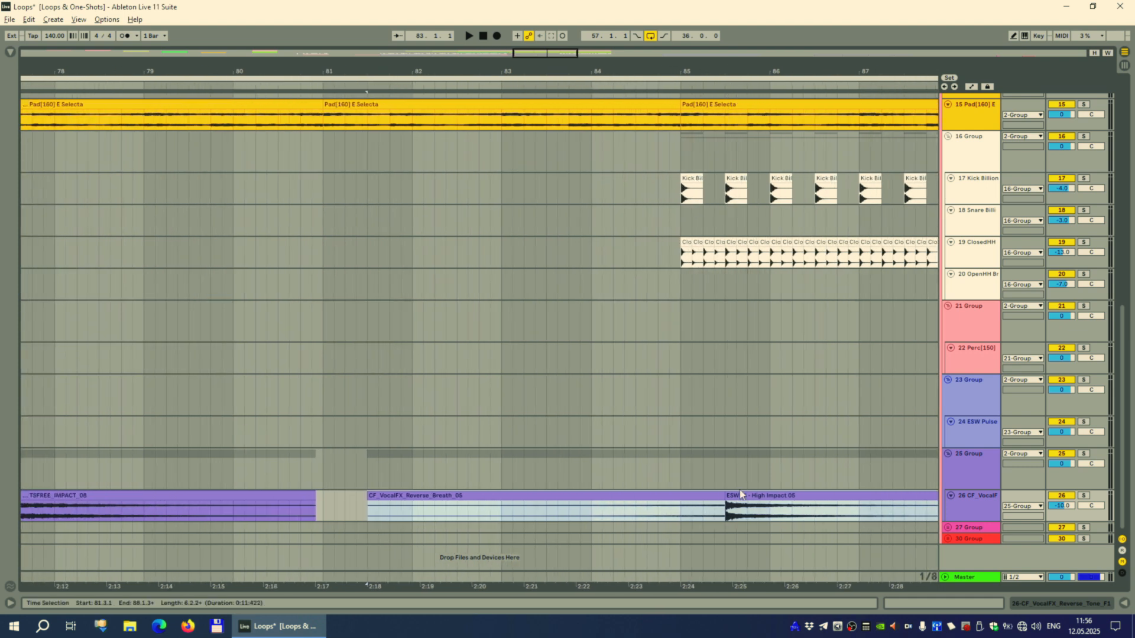
{"action": "left_click_drag", "start_coordinate": [698, 496], "coordinate": [659, 497]}
Play the reverse breath and High Impact 05 transition into bar 85
{"action": "left_click", "coordinate": [669, 451]}
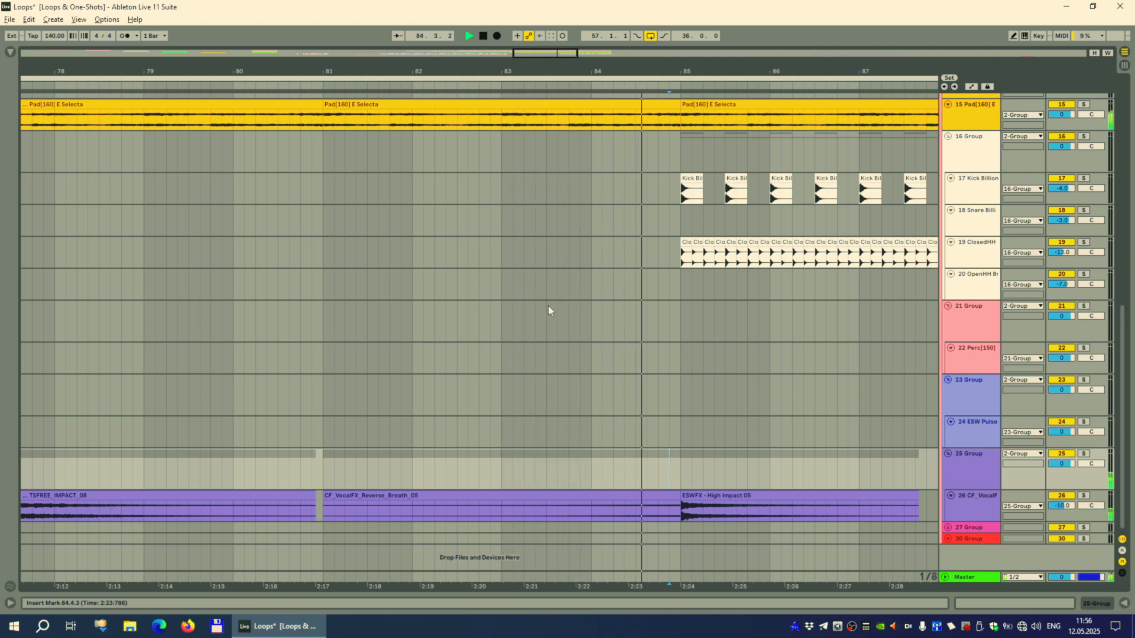
{"action": "left_click_drag", "start_coordinate": [563, 70], "coordinate": [629, 29]}
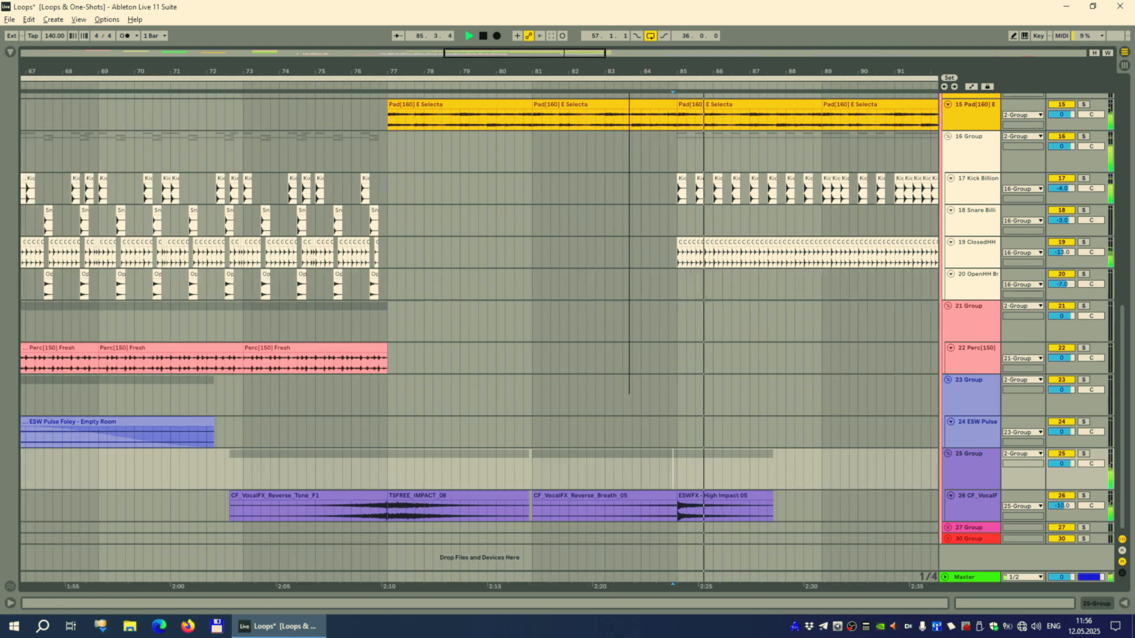
{"action": "left_click", "coordinate": [624, 78]}
{"action": "key", "text": "z"}
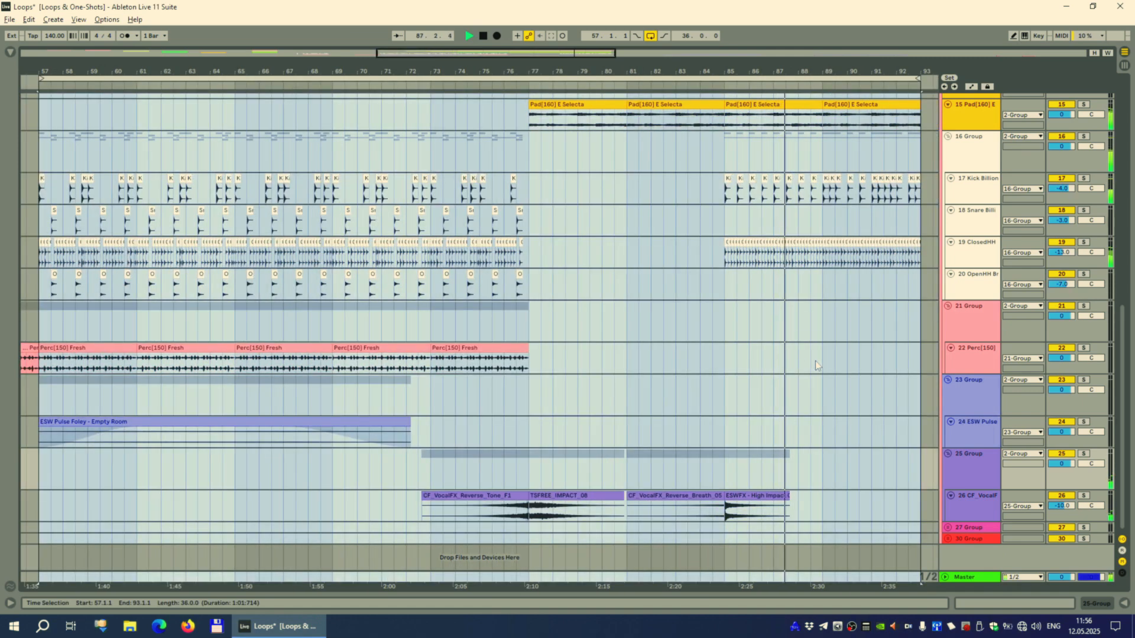
{"action": "left_click", "coordinate": [811, 359]}
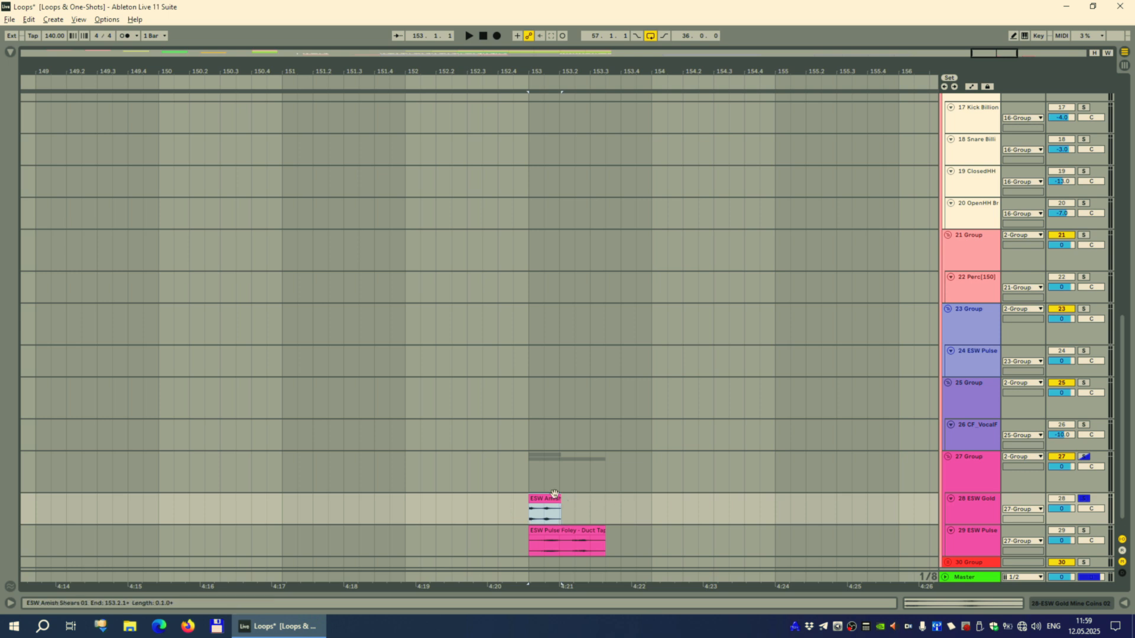
Audition the soloed ESW Amish Shears 01 and ESW Pulse Foley - Duct Tape 02 clips at bar 153, and clear the solos
{"action": "key", "text": "space"}
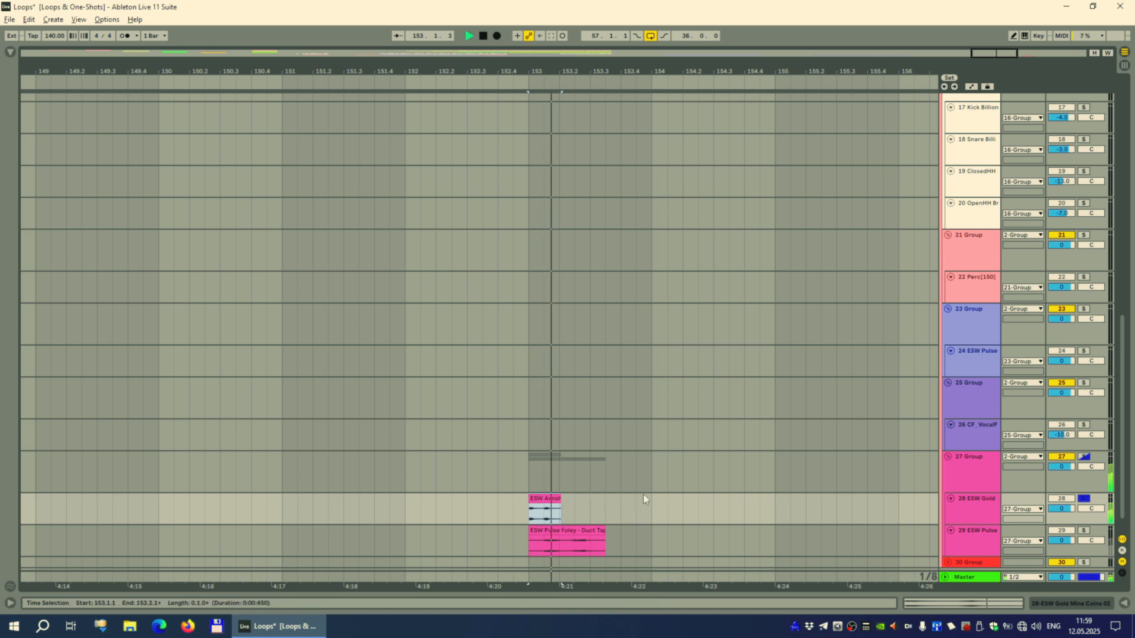
{"action": "key", "text": "space"}
{"action": "left_click", "coordinate": [594, 540]}
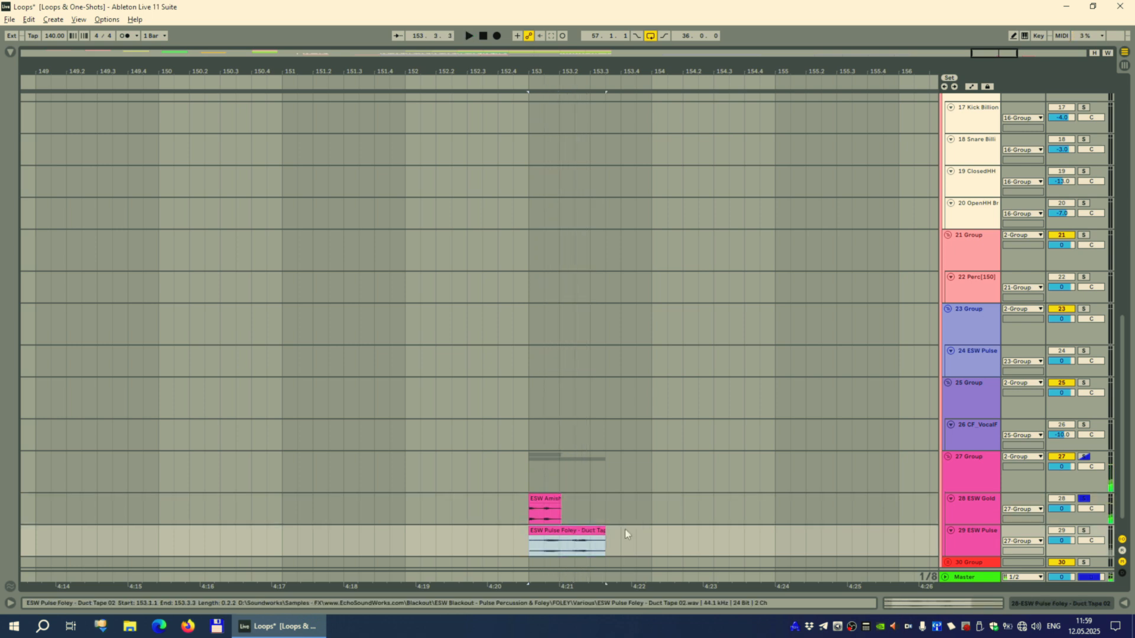
{"action": "key", "text": "space"}
{"action": "left_click", "coordinate": [1084, 532]}
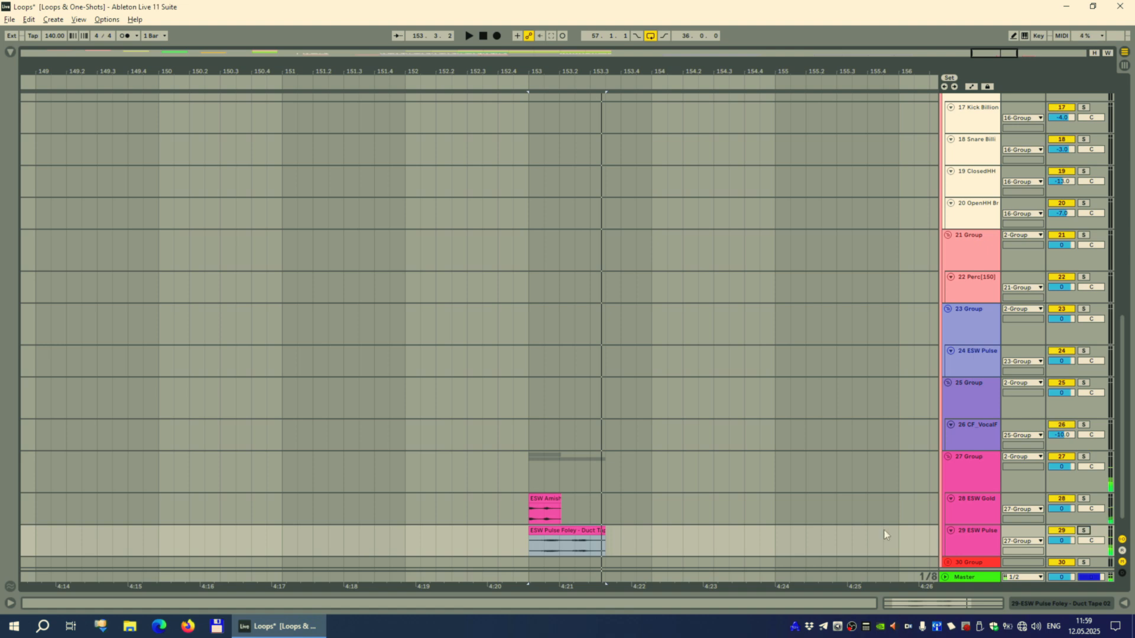
Move the Amish Shears 01 and Duct Tape 02 foley clips together from bar 153 to 67.3.1
{"action": "left_click", "coordinate": [556, 501], "text": "shift"}
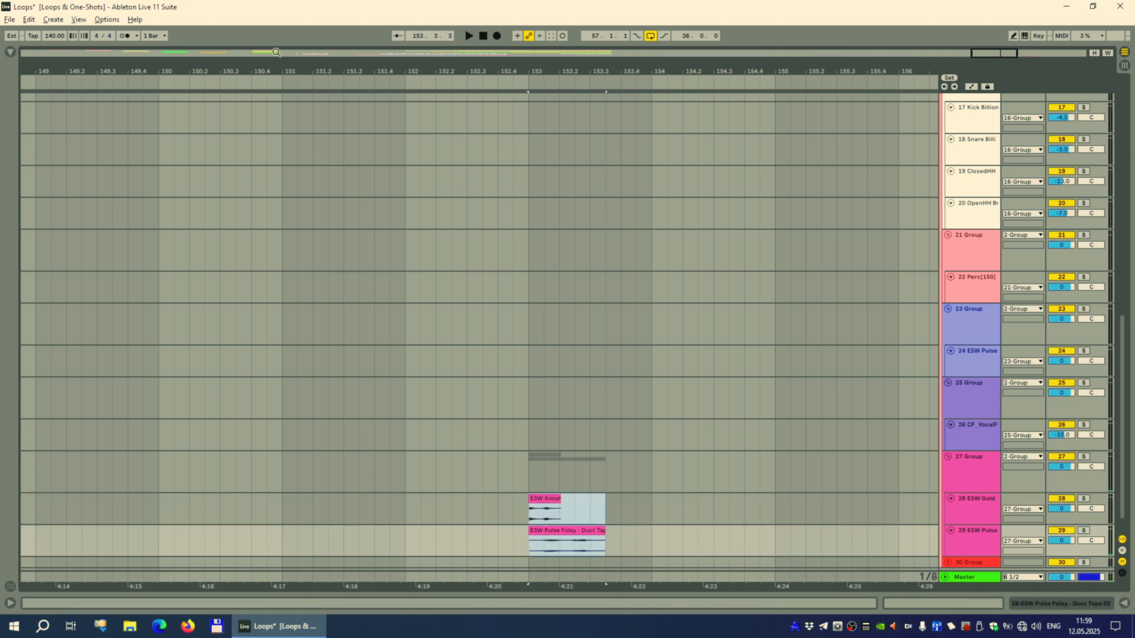
{"action": "left_click_drag", "start_coordinate": [235, 64], "coordinate": [731, 75]}
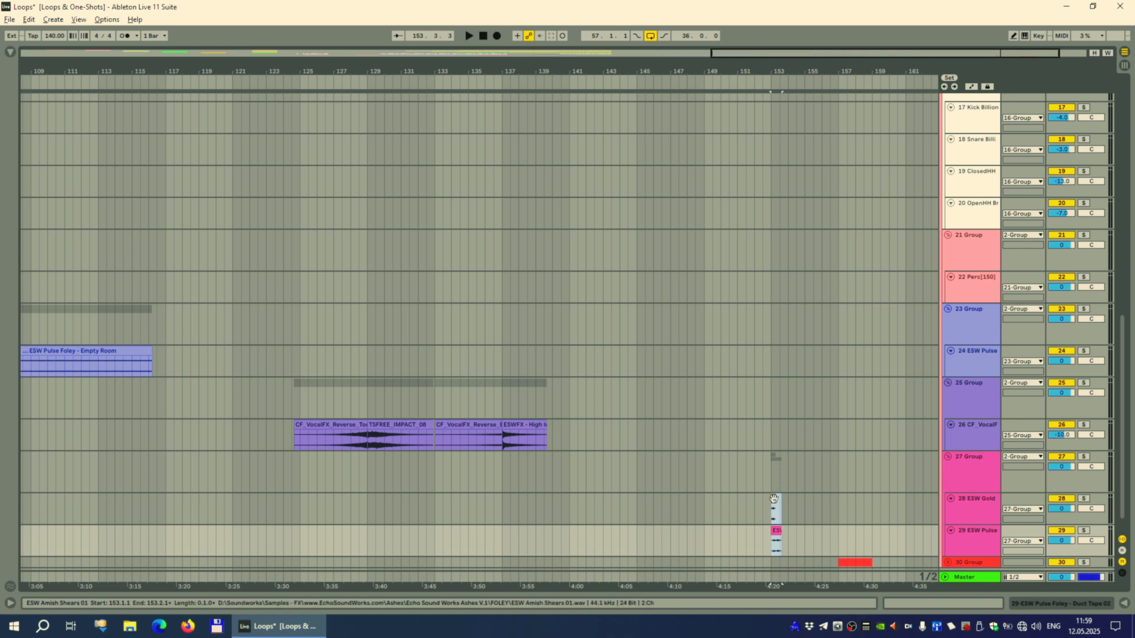
{"action": "left_click_drag", "start_coordinate": [774, 498], "coordinate": [104, 501]}
{"action": "left_click_drag", "start_coordinate": [64, 71], "coordinate": [702, 73]}
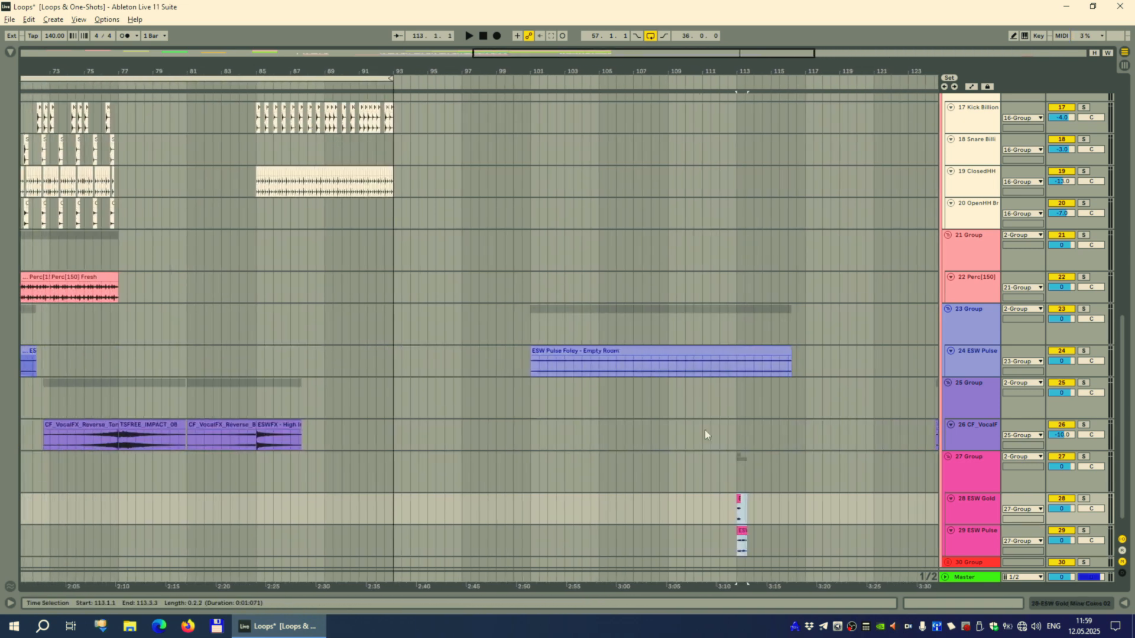
{"action": "left_click_drag", "start_coordinate": [742, 503], "coordinate": [106, 501]}
{"action": "left_click_drag", "start_coordinate": [109, 71], "coordinate": [659, 72]}
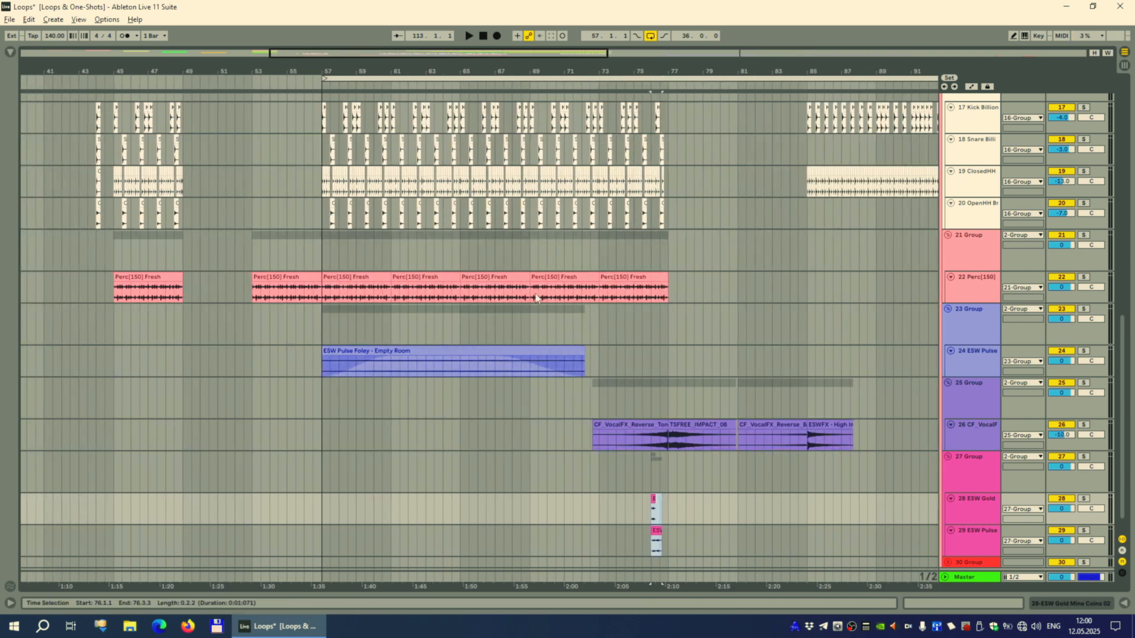
{"action": "left_click_drag", "start_coordinate": [656, 496], "coordinate": [505, 499]}
Play the arrangement from about bar 64 through the foley clips at bar 67
{"action": "scroll", "coordinate": [509, 324], "scroll_direction": "up", "scroll_amount": 6}
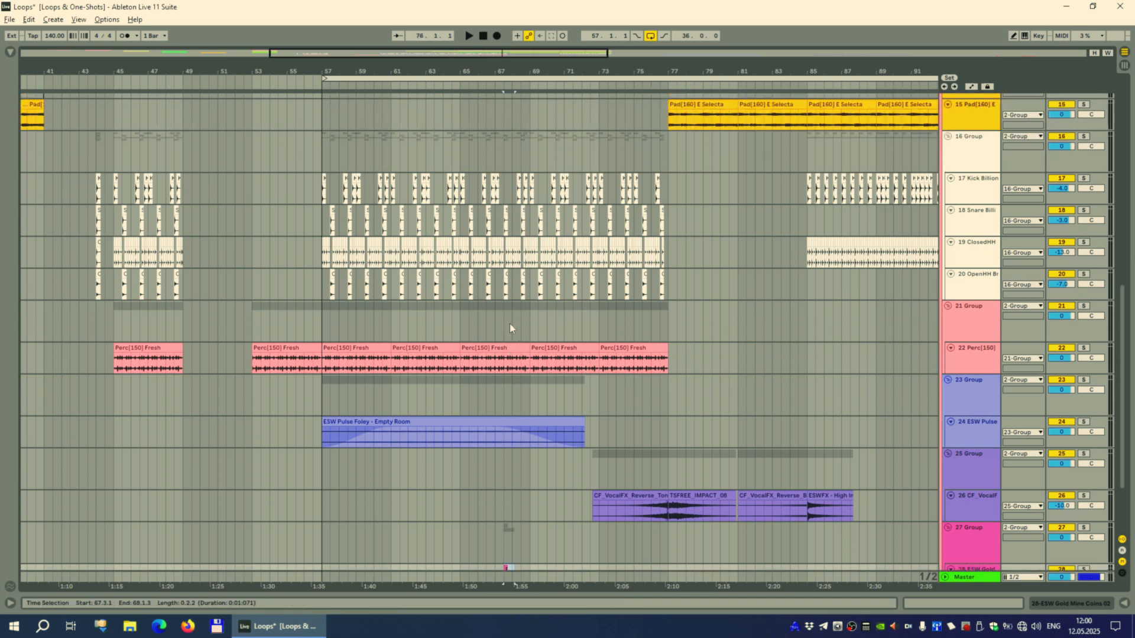
{"action": "scroll", "coordinate": [552, 284], "scroll_direction": "up", "scroll_amount": 3}
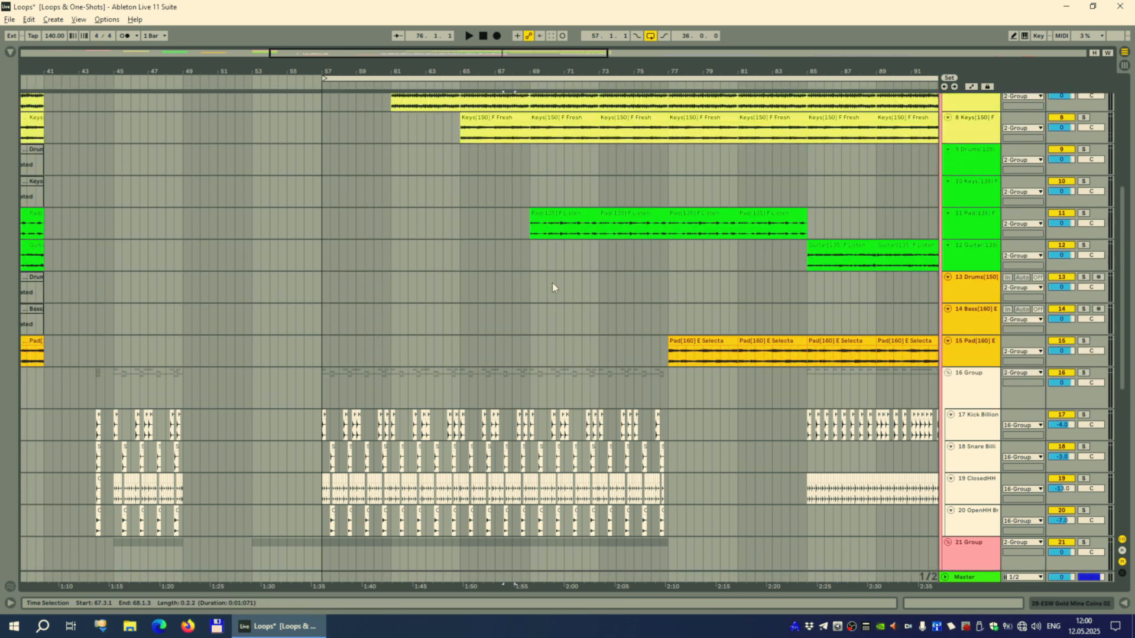
{"action": "left_click_drag", "start_coordinate": [1122, 339], "coordinate": [1134, 480]}
{"action": "left_click", "coordinate": [449, 86]}
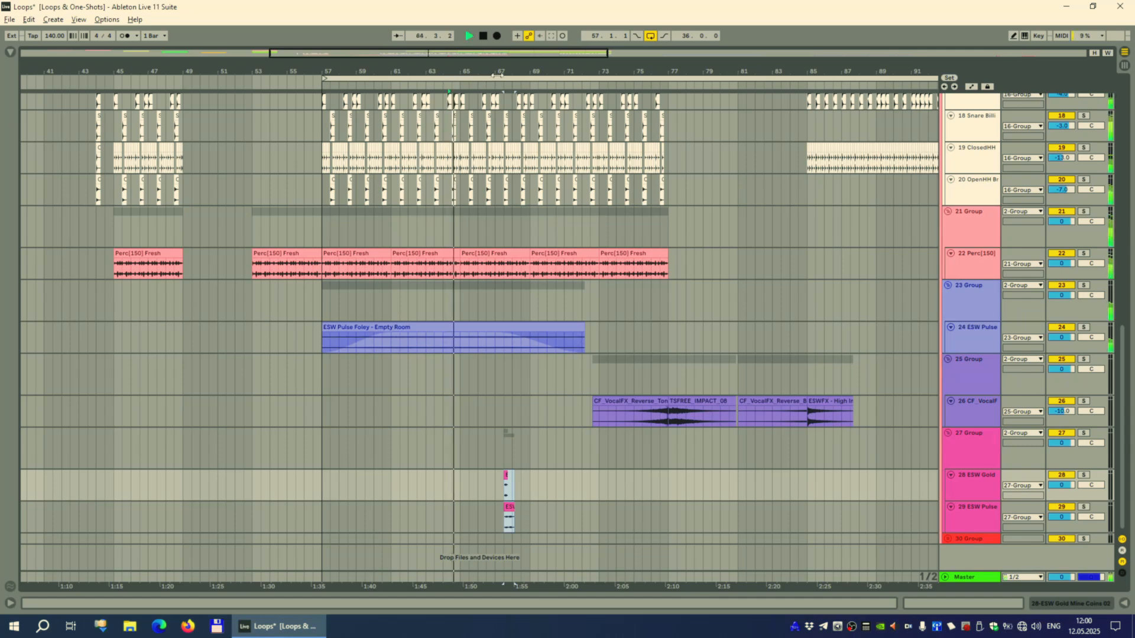
{"action": "scroll", "coordinate": [499, 430], "scroll_direction": "up", "scroll_amount": 7}
{"action": "left_click", "coordinate": [586, 446]}
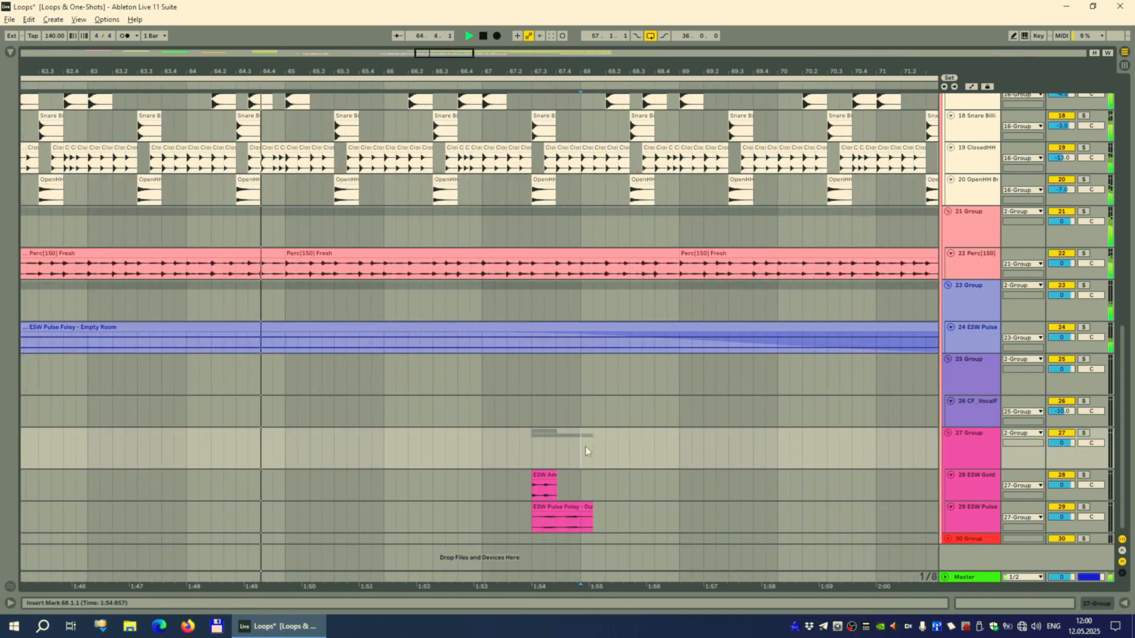
Move the Amish Shears 01 clip to 69.1.1 and the Duct Tape 02 clip to 70.4.1, and play from bar 69
{"action": "left_click", "coordinate": [539, 475]}
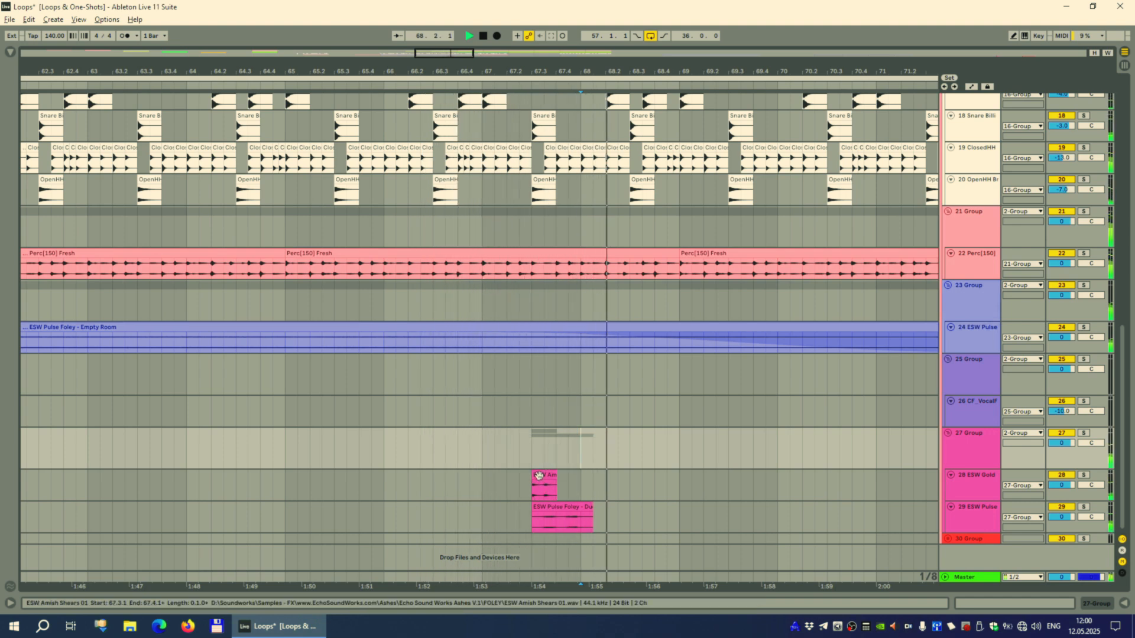
{"action": "left_click_drag", "start_coordinate": [545, 475], "coordinate": [693, 480]}
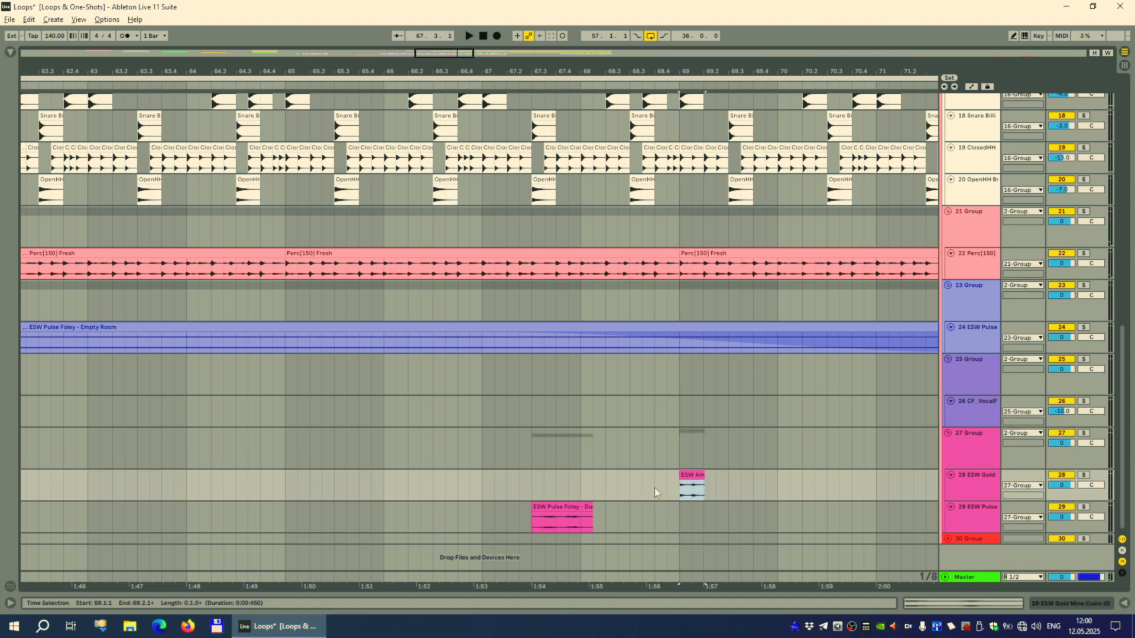
{"action": "left_click_drag", "start_coordinate": [565, 512], "coordinate": [887, 517]}
{"action": "left_click_drag", "start_coordinate": [791, 71], "coordinate": [494, 77]}
{"action": "left_click", "coordinate": [361, 476]}
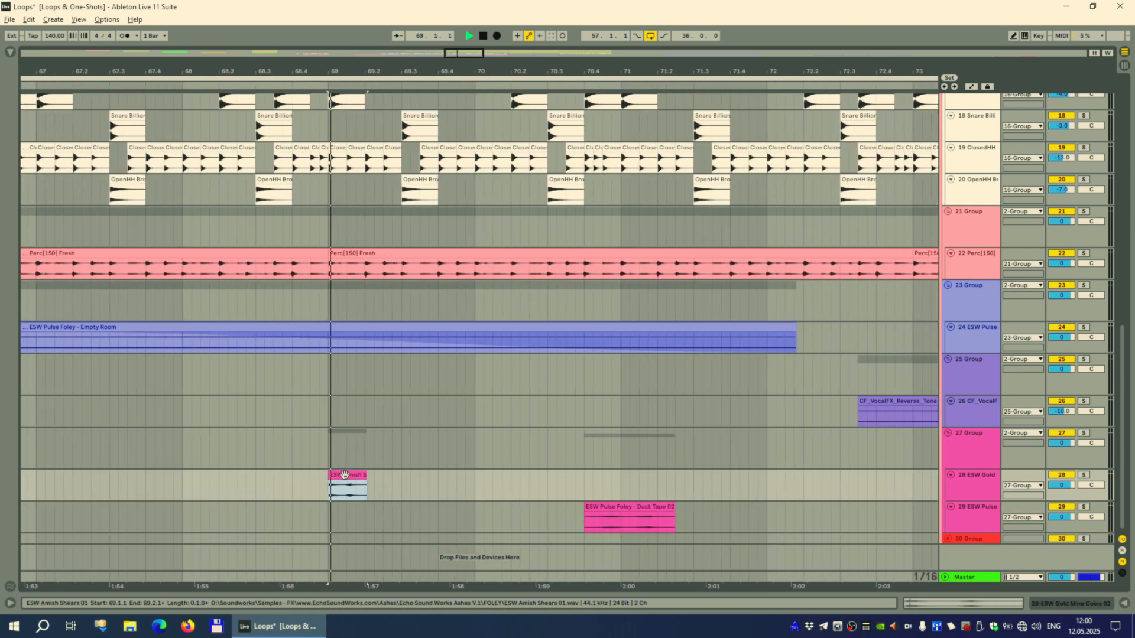
{"action": "key", "text": "space"}
{"action": "key", "text": "space"}
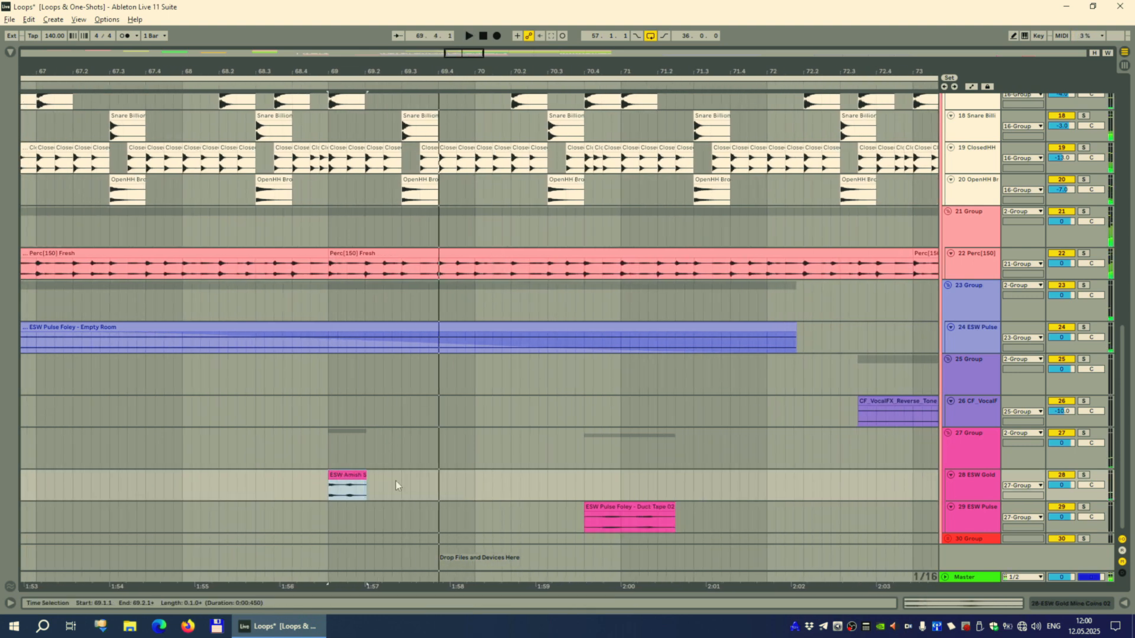
Copy the Amish Shears 01 clip to 70.1.1, trimmed to end at 70.1.3 with a fade-out, and play the passage
{"action": "left_click_drag", "start_coordinate": [348, 486], "coordinate": [493, 476]}
{"action": "left_click_drag", "start_coordinate": [481, 71], "coordinate": [480, 133]}
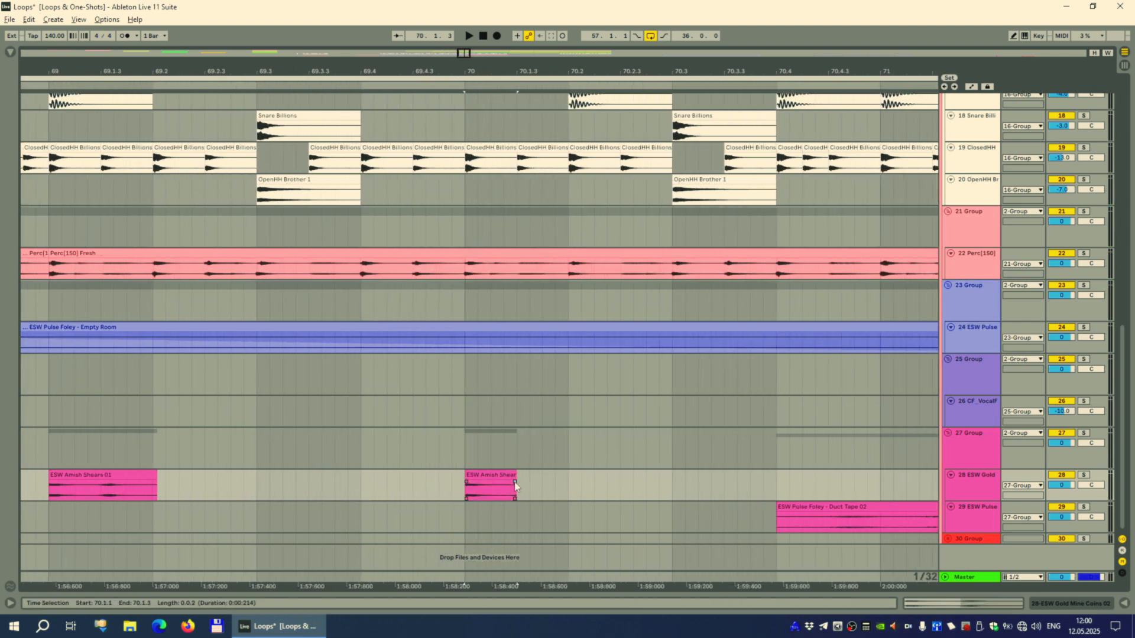
{"action": "left_click", "coordinate": [355, 85]}
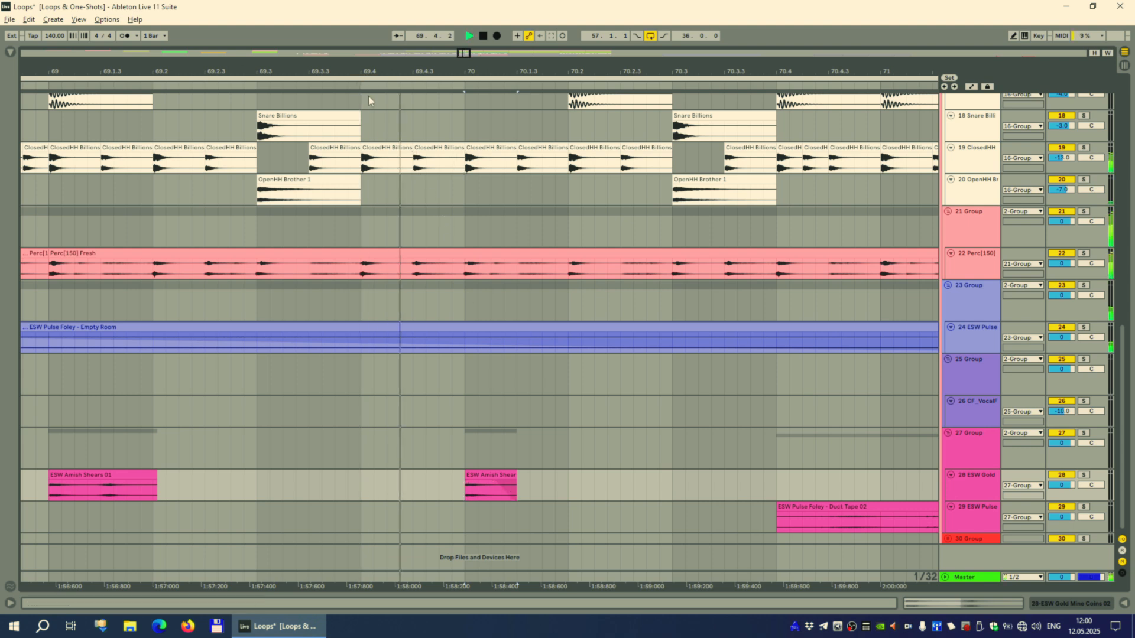
{"action": "left_click_drag", "start_coordinate": [534, 82], "coordinate": [534, 77]}
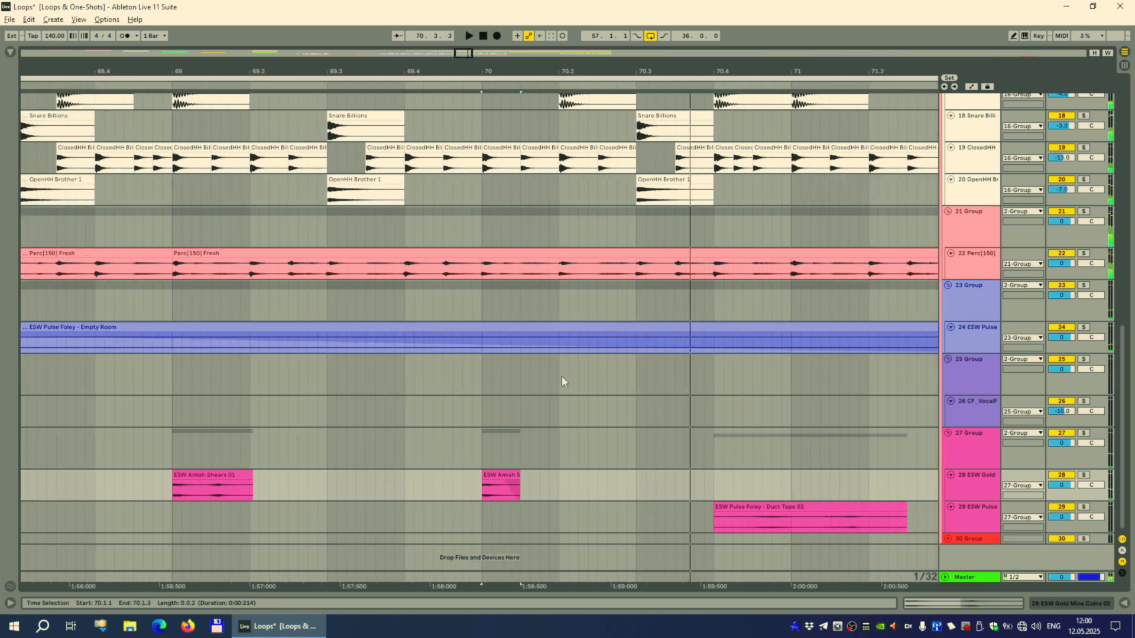
Copy the shortened Amish Shears 01 clip to 70.3.1 and 70.4.1, and move the Duct Tape 02 clip to 71.1.1
{"action": "left_click_drag", "start_coordinate": [504, 475], "coordinate": [753, 483]}
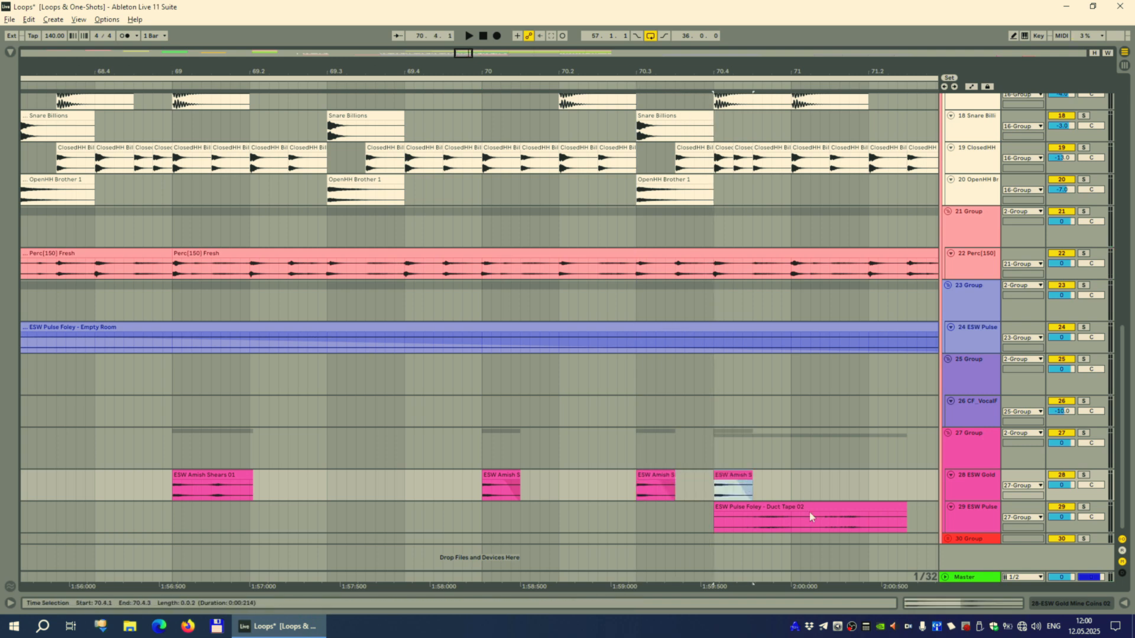
{"action": "left_click_drag", "start_coordinate": [810, 512], "coordinate": [884, 511]}
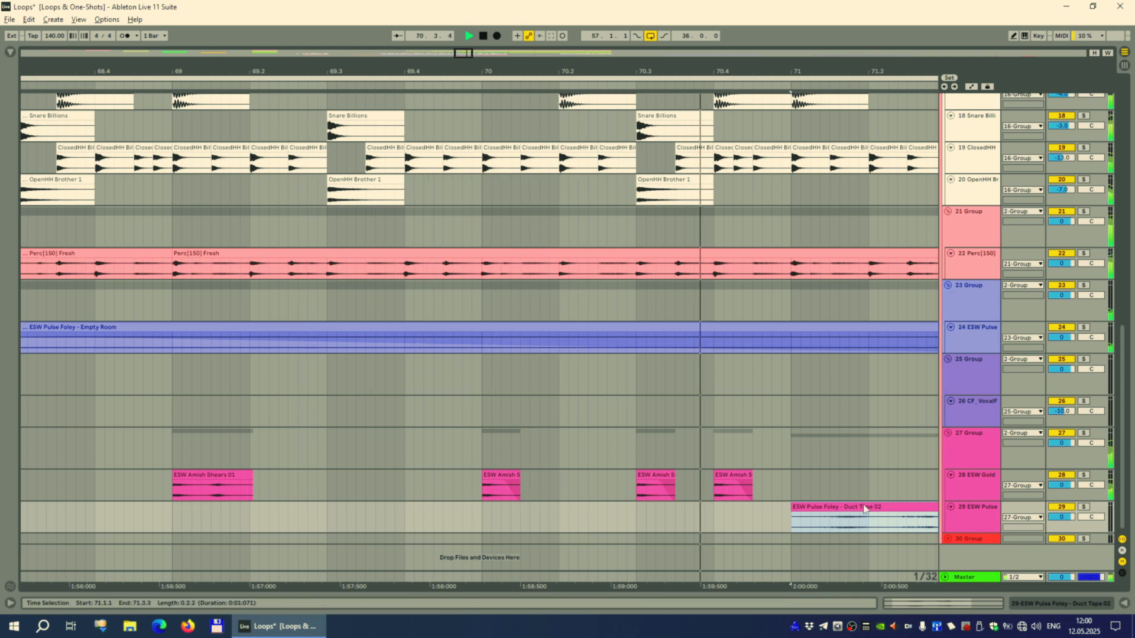
{"action": "key", "text": "space"}
Move the Duct Tape 02 clip back to 70.2.3 so it ends at bar 71, and play from just before bar 69
{"action": "left_click_drag", "start_coordinate": [871, 510], "coordinate": [671, 493]}
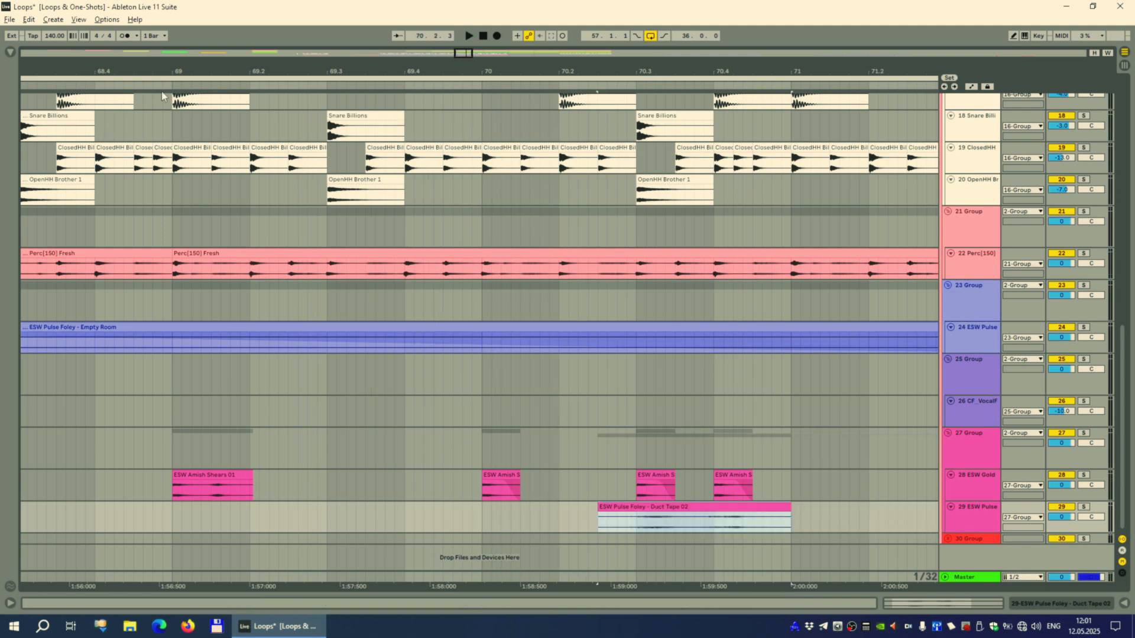
{"action": "left_click", "coordinate": [166, 83]}
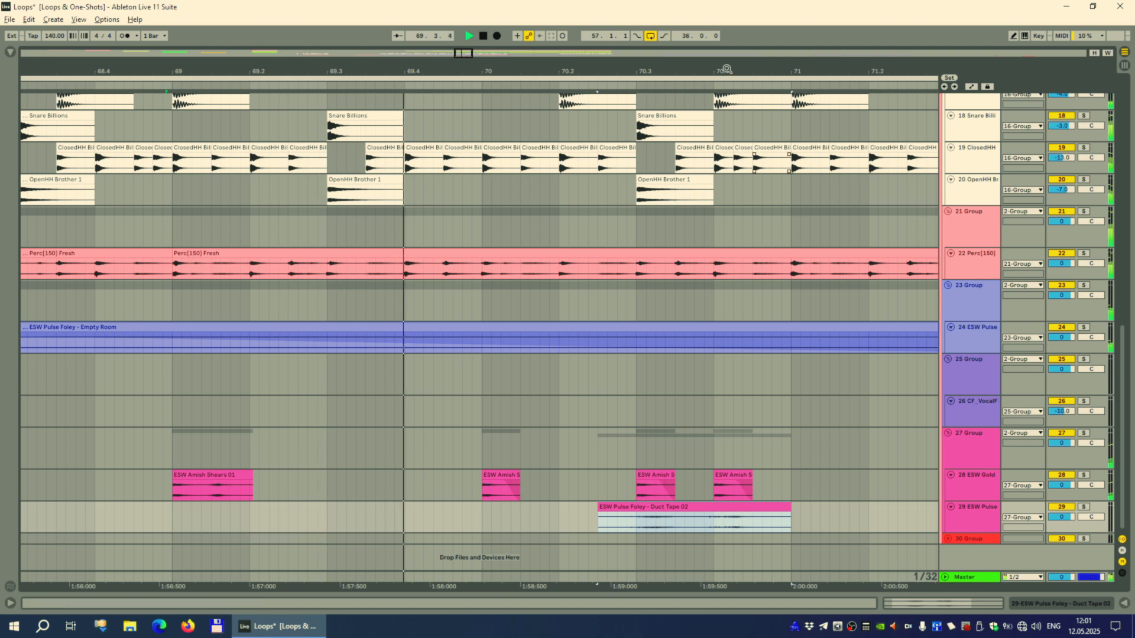
{"action": "left_click_drag", "start_coordinate": [704, 70], "coordinate": [655, 71]}
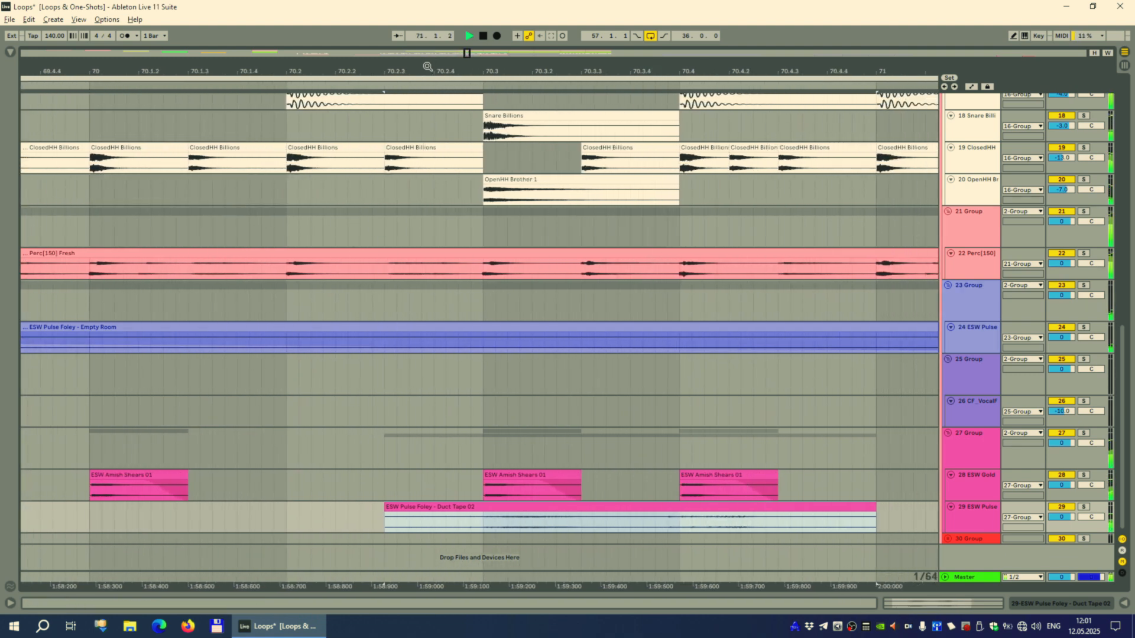
{"action": "key", "text": "space"}
Duplicate the two-bar Amish Shears and Duct Tape foley pattern from bars 69–70 to 71.1.1
{"action": "left_click_drag", "start_coordinate": [427, 66], "coordinate": [572, 41]}
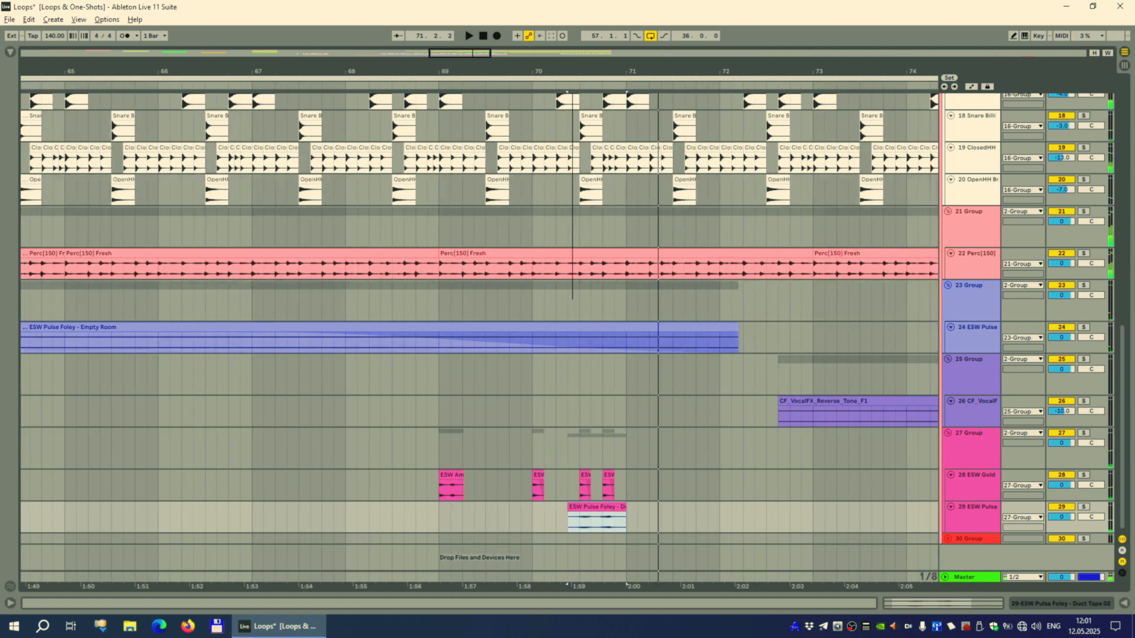
{"action": "left_click", "coordinate": [442, 475], "text": "shift"}
{"action": "key", "text": "ctrl+d"}
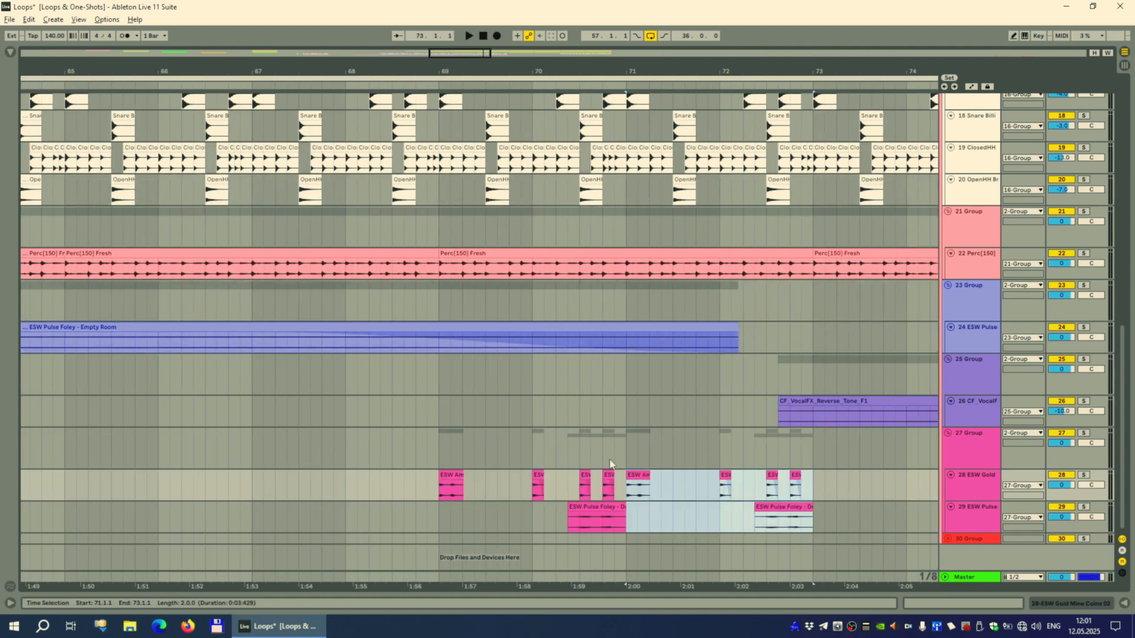
{"action": "scroll", "coordinate": [740, 315], "scroll_direction": "up", "scroll_amount": 3}
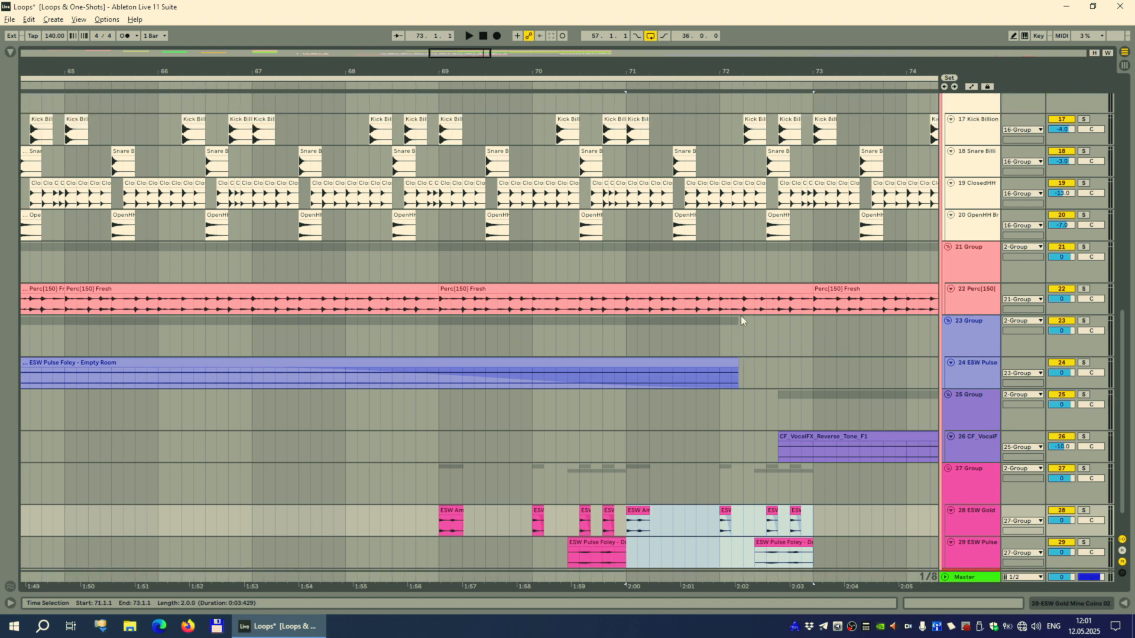
Duplicate the two-bar Amish Shears and Duct Tape foley pattern twice more to fill bars 73 to 76
{"action": "left_click_drag", "start_coordinate": [742, 71], "coordinate": [501, 37]}
{"action": "scroll", "coordinate": [649, 349], "scroll_direction": "down", "scroll_amount": 2}
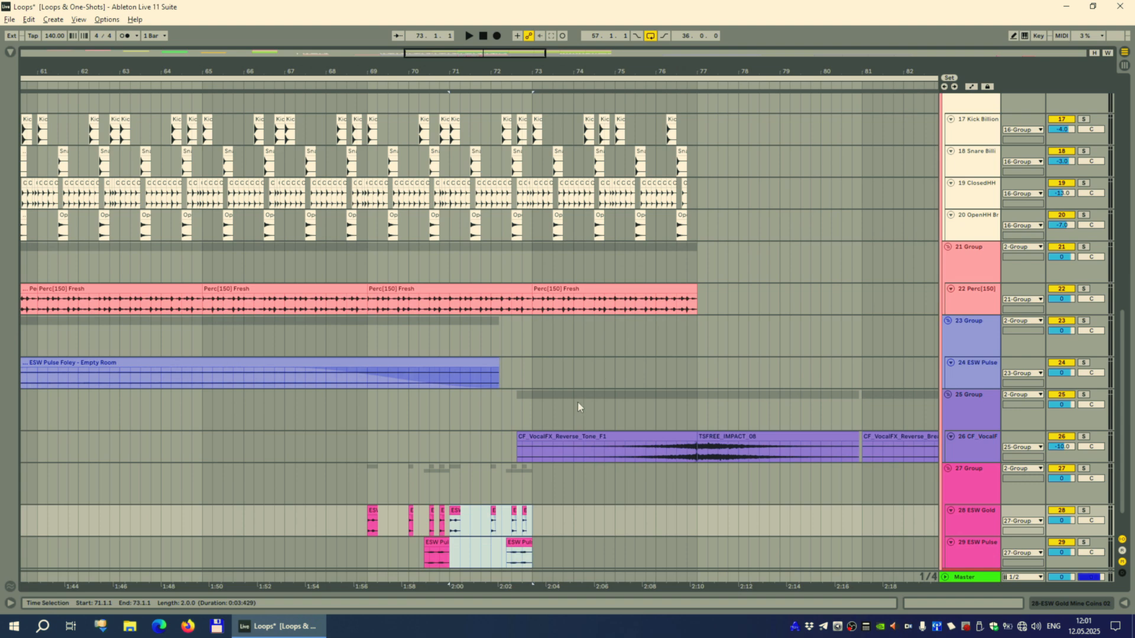
{"action": "key", "text": "ctrl+d"}
{"action": "key", "text": "ctrl+d"}
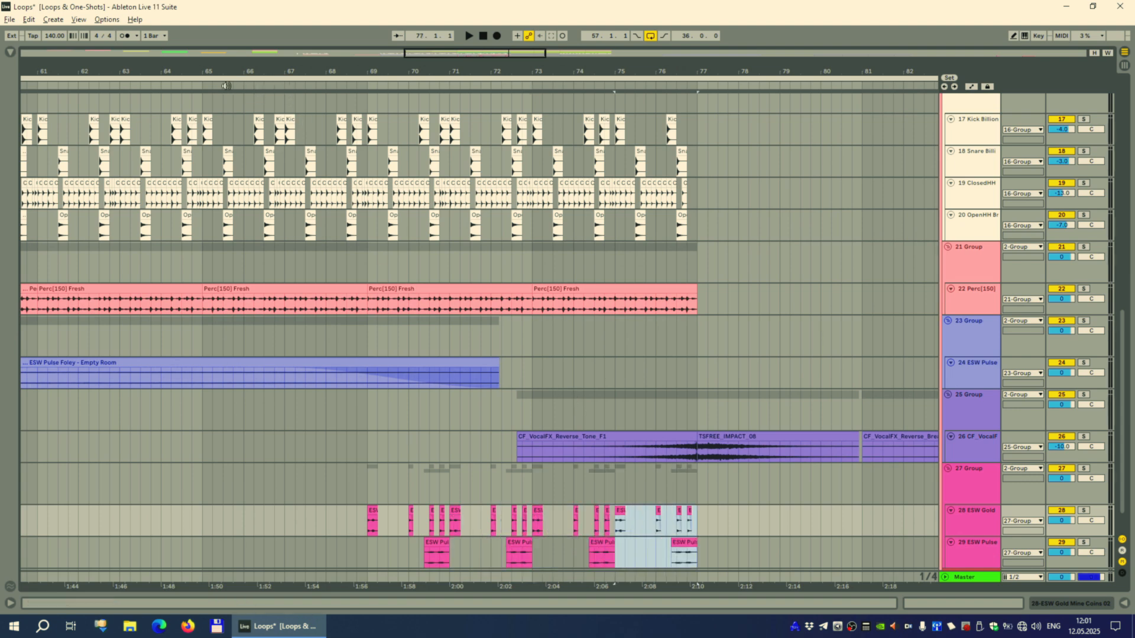
Play the arrangement from shortly before bar 65 through the repeated foley pattern and place the insert mark at 77.1.1
{"action": "left_click", "coordinate": [194, 86]}
{"action": "left_click_drag", "start_coordinate": [208, 72], "coordinate": [401, 58]}
{"action": "scroll", "coordinate": [408, 243], "scroll_direction": "up", "scroll_amount": 1}
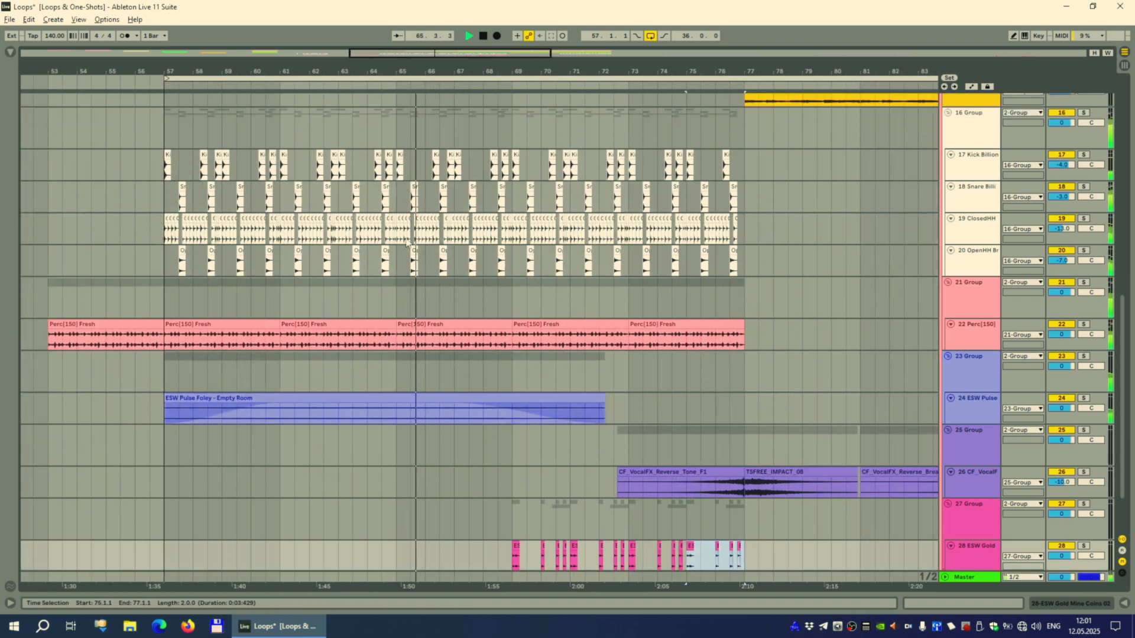
{"action": "scroll", "coordinate": [408, 243], "scroll_direction": "up", "scroll_amount": 3}
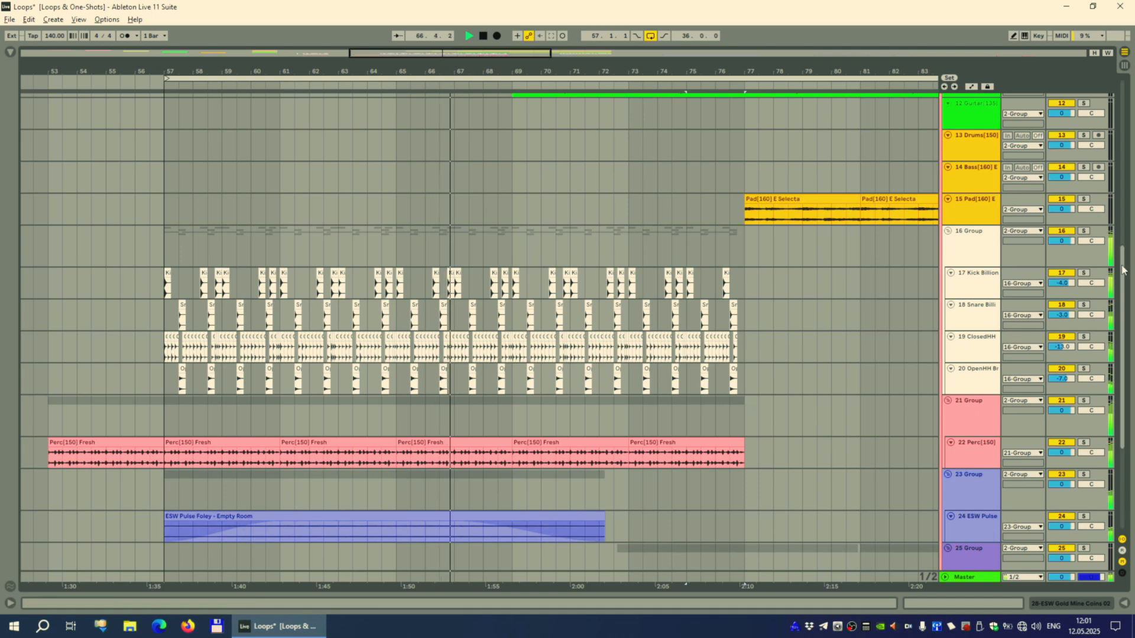
{"action": "left_click_drag", "start_coordinate": [1123, 270], "coordinate": [1132, 349]}
{"action": "left_click", "coordinate": [739, 465]}
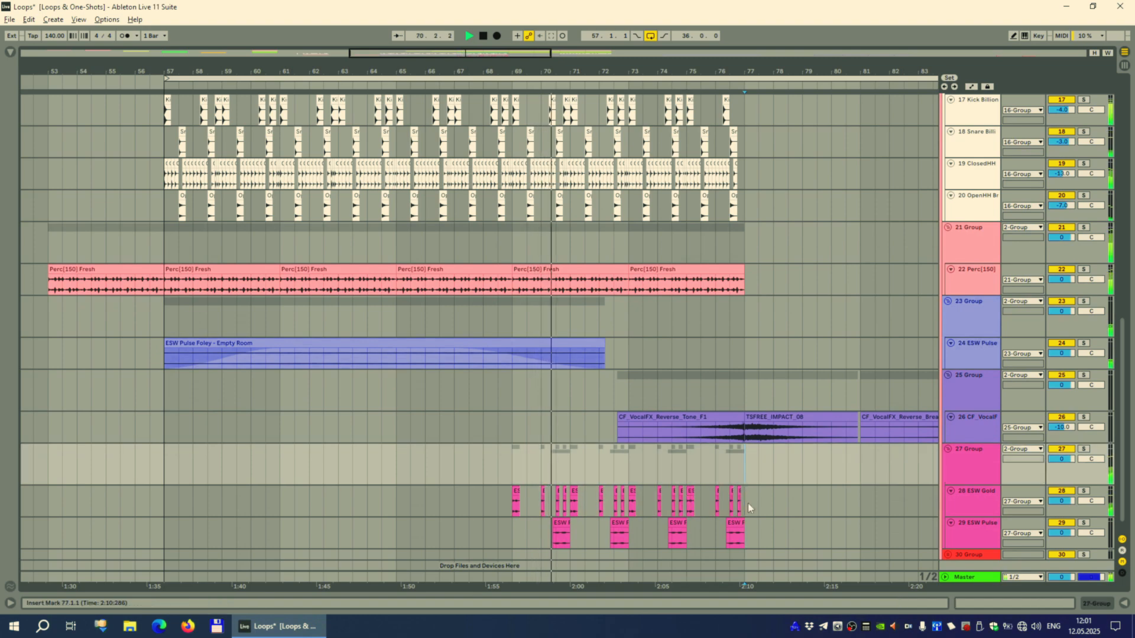
{"action": "left_click", "coordinate": [747, 503]}
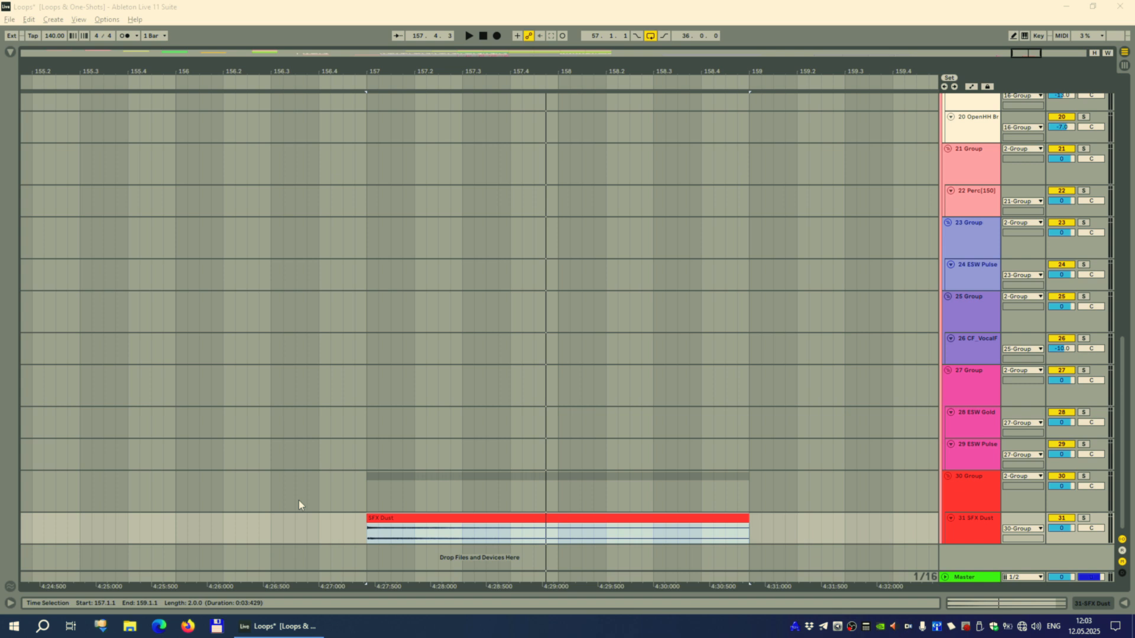
Audition the SFX Dust clip at bar 157 and place a copy of it at 77.1.1 on the same track
{"action": "key", "text": "space"}
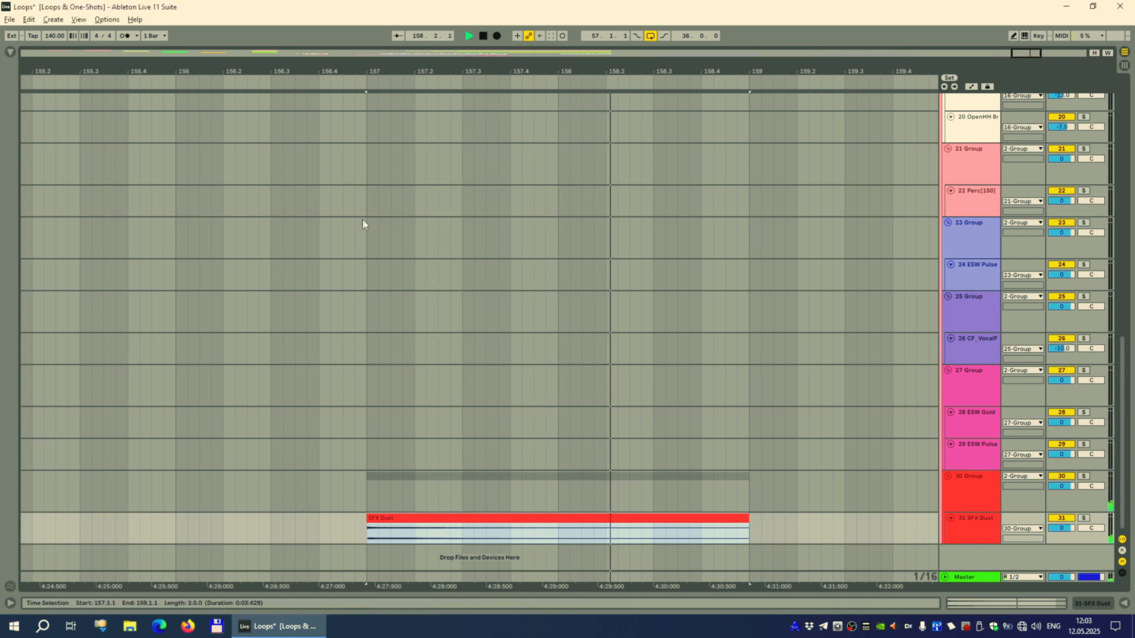
{"action": "key", "text": "space"}
{"action": "left_click_drag", "start_coordinate": [302, 69], "coordinate": [739, 17]}
{"action": "left_click_drag", "start_coordinate": [760, 516], "coordinate": [69, 527]}
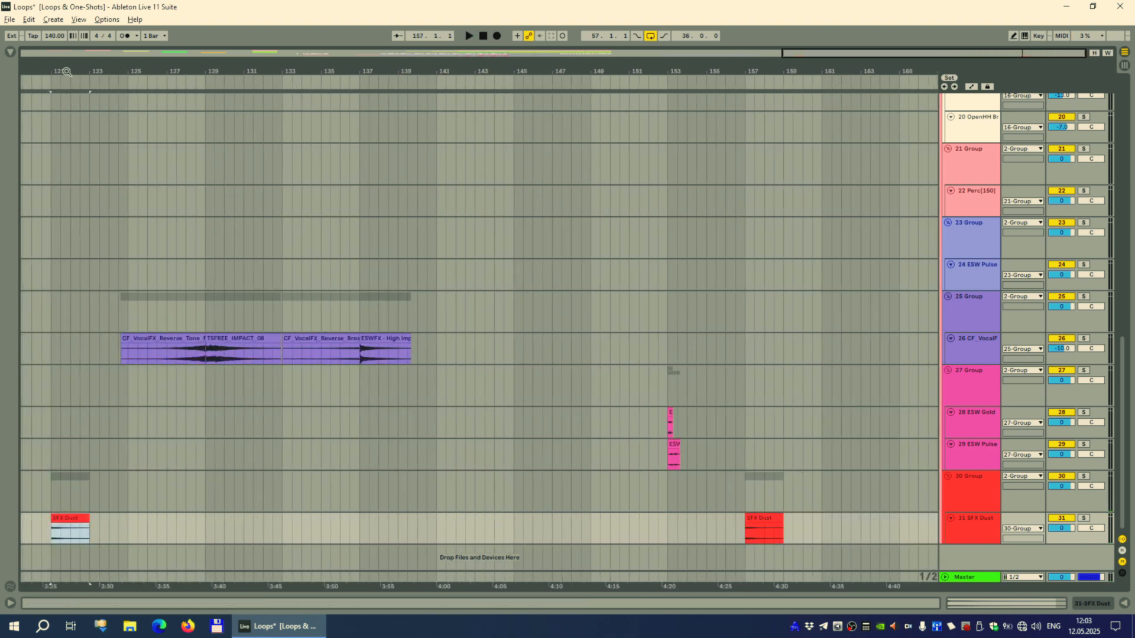
{"action": "left_click_drag", "start_coordinate": [66, 71], "coordinate": [637, 37]}
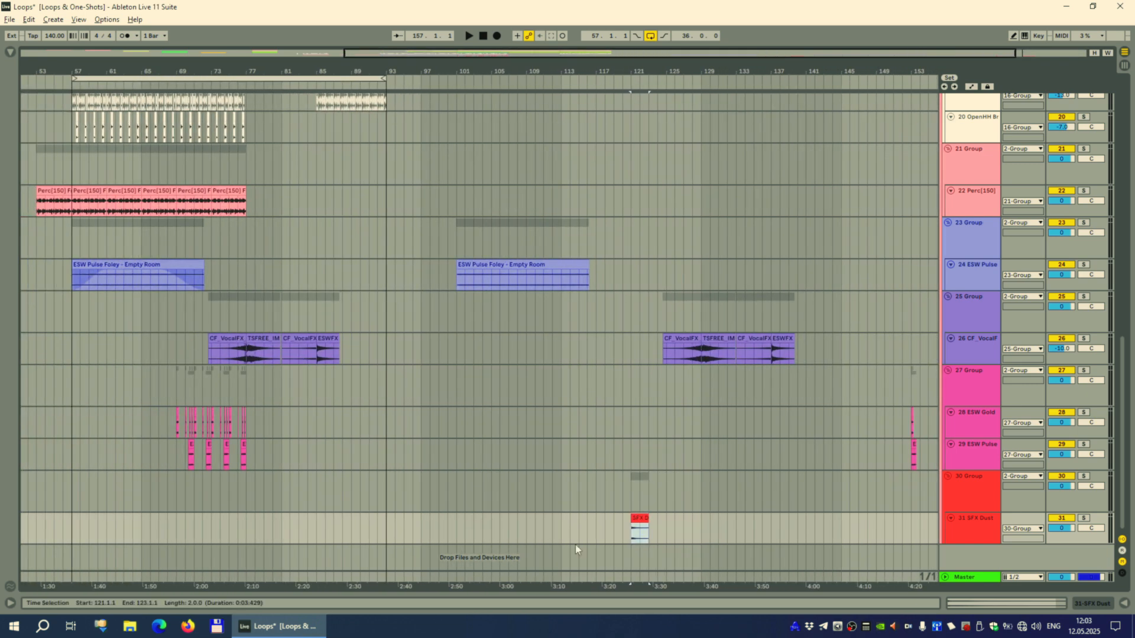
{"action": "left_click_drag", "start_coordinate": [640, 532], "coordinate": [255, 532]}
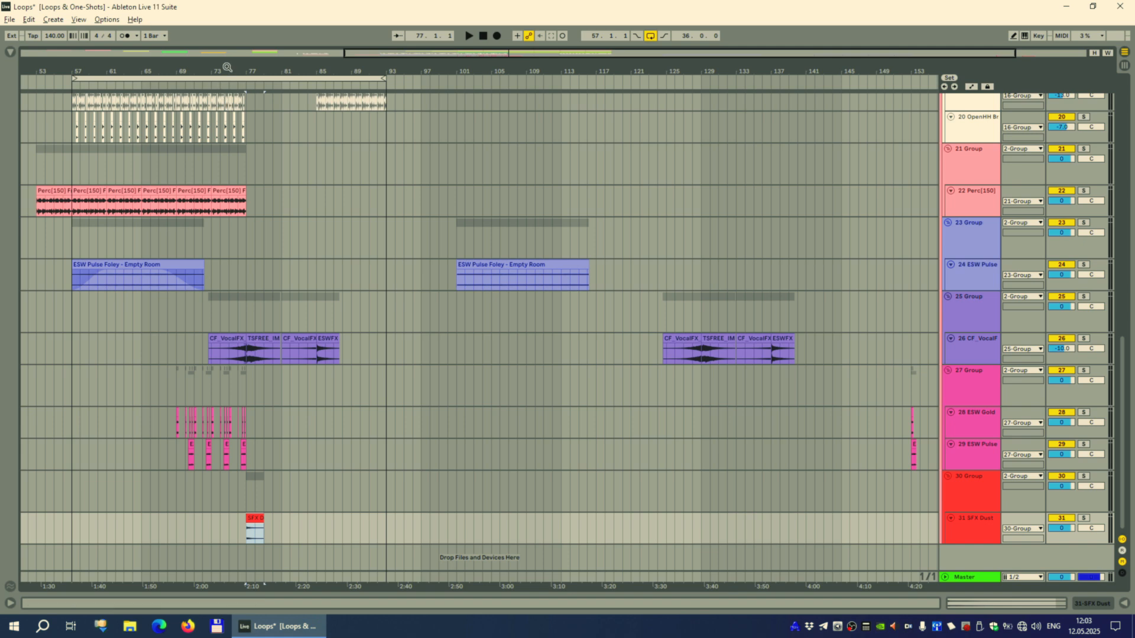
Select the loop range from bar 57 to bar 93, fit it to the view and play it from 57.1.1
{"action": "left_click_drag", "start_coordinate": [228, 67], "coordinate": [366, 69]}
{"action": "double_click", "coordinate": [365, 78]}
{"action": "key", "text": "z"}
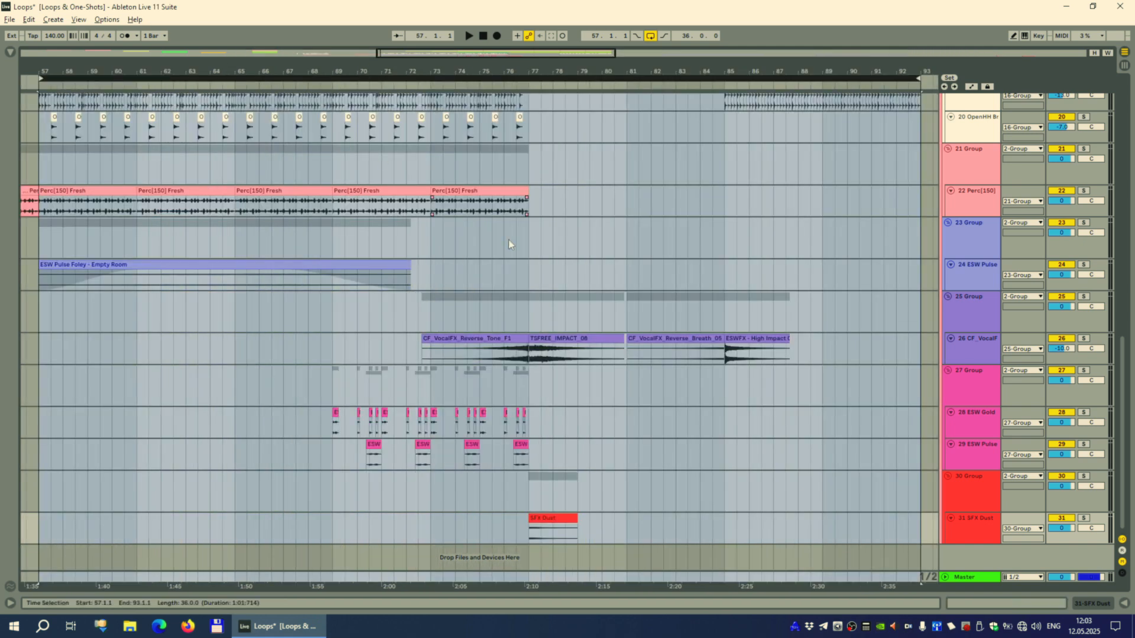
{"action": "scroll", "coordinate": [591, 220], "scroll_direction": "up", "scroll_amount": 1}
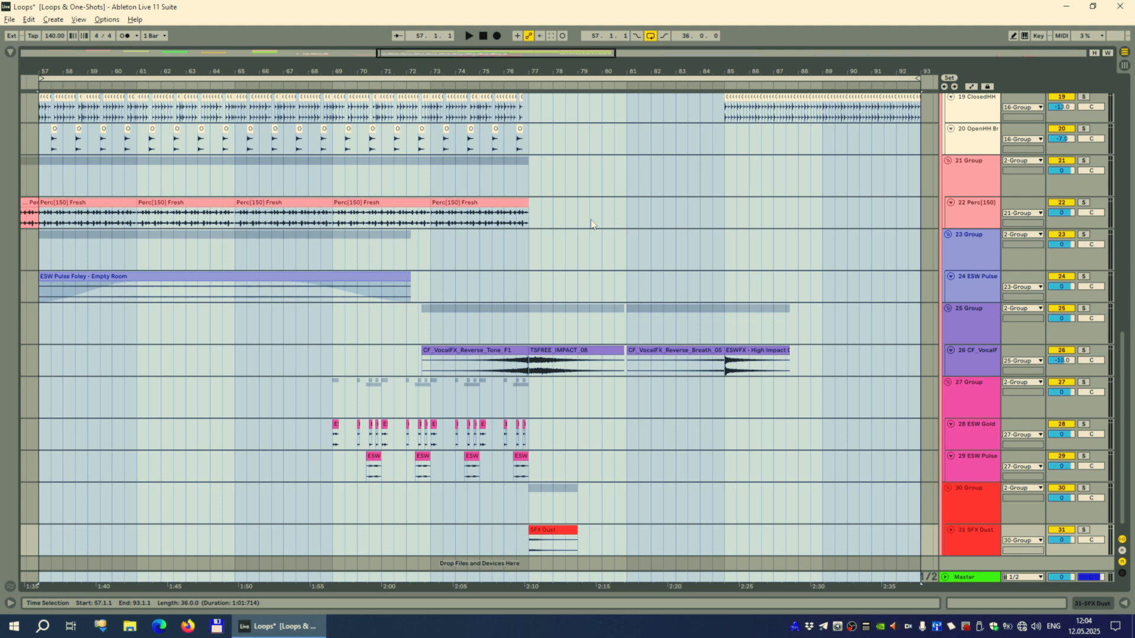
{"action": "key", "text": "space"}
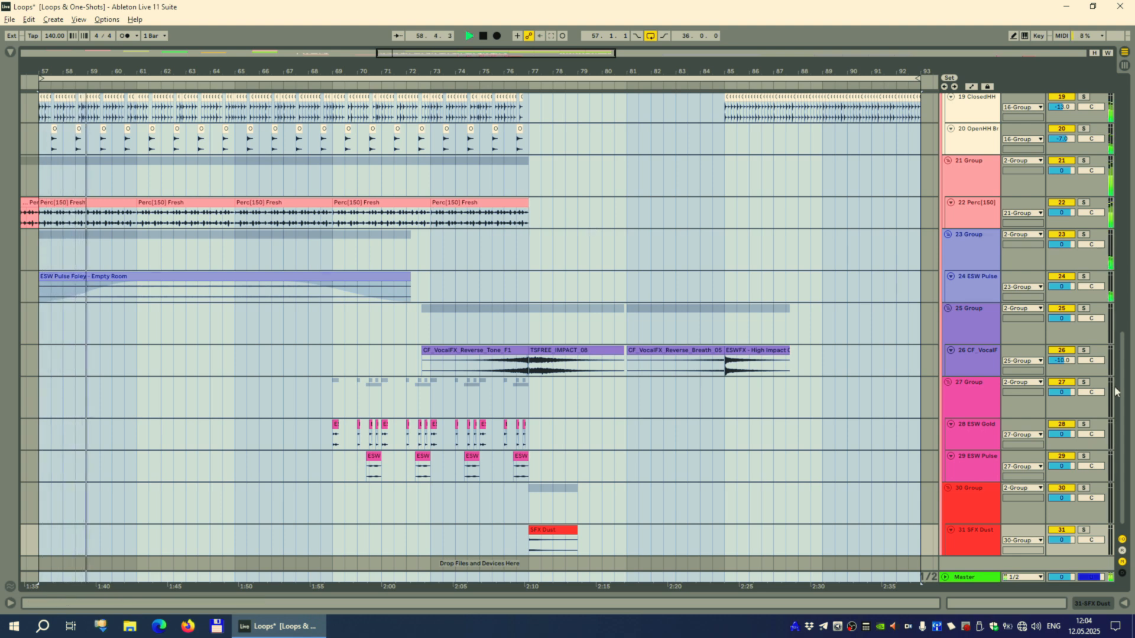
Fold the melodic loop tracks down to track 15 Pad[160] to their minimum height
{"action": "left_click_drag", "start_coordinate": [1124, 403], "coordinate": [1123, 279]}
{"action": "left_click", "coordinate": [968, 214]}
{"action": "left_click", "coordinate": [965, 316], "text": "shift"}
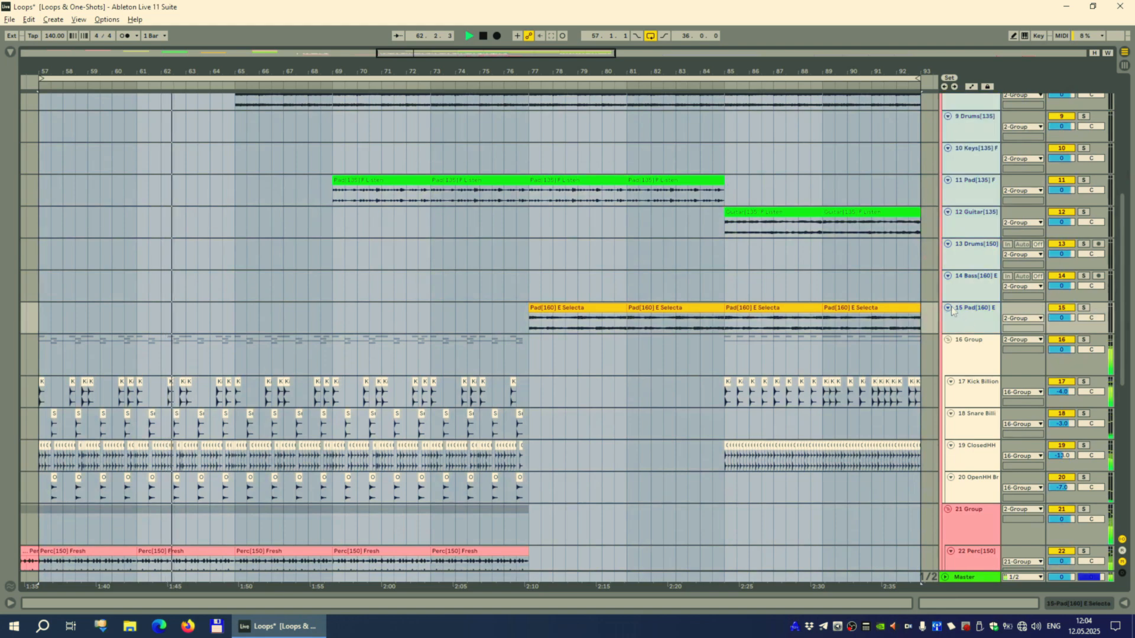
{"action": "left_click", "coordinate": [947, 309]}
Fold the kick, snare, closed hi-hat and open hi-hat tracks 17 to 20 together
{"action": "scroll", "coordinate": [953, 214], "scroll_direction": "up", "scroll_amount": 3}
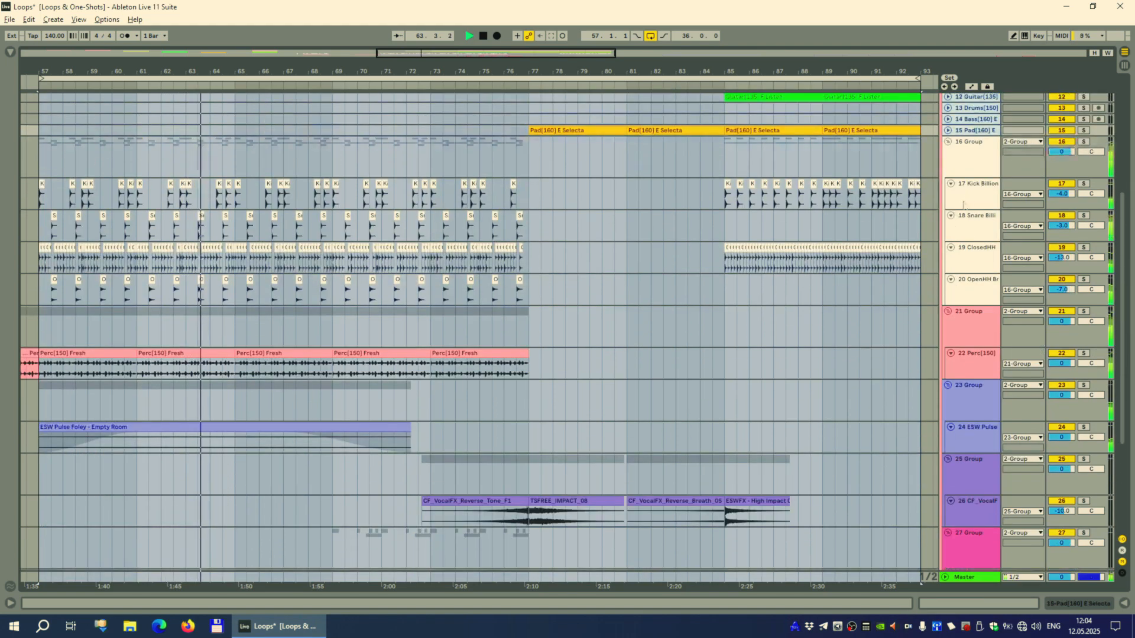
{"action": "left_click", "coordinate": [967, 194]}
{"action": "left_click", "coordinate": [963, 283], "text": "shift"}
{"action": "left_click", "coordinate": [951, 279]}
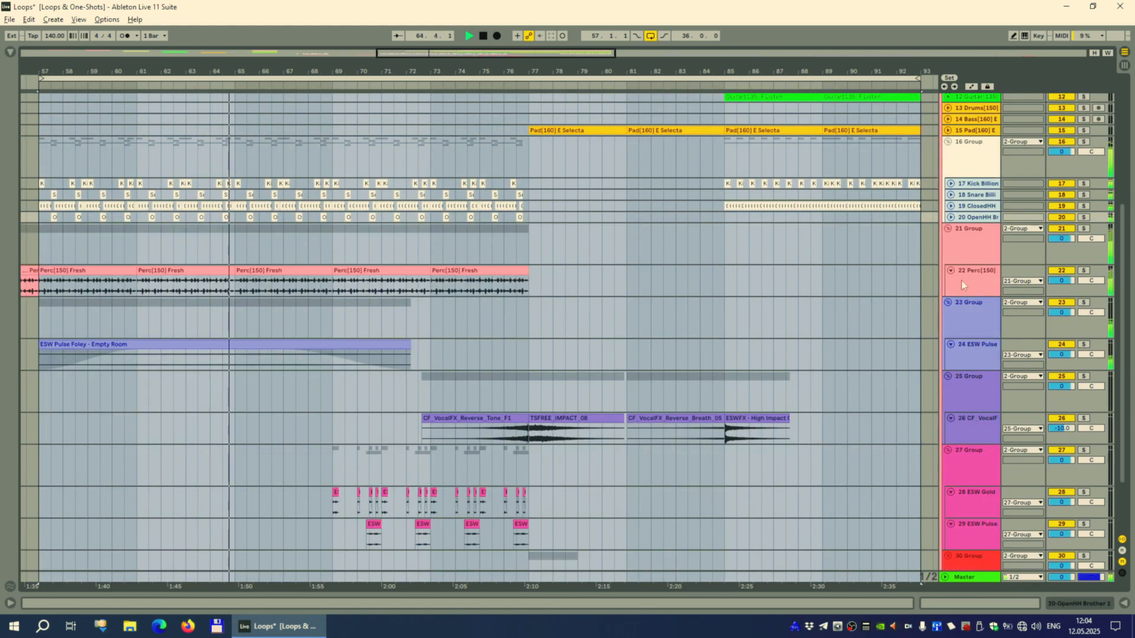
Fold the remaining percussion, foley and effects tracks 22, 24, 26, 28, 29 and 31 to their minimum height
{"action": "left_click", "coordinate": [951, 272]}
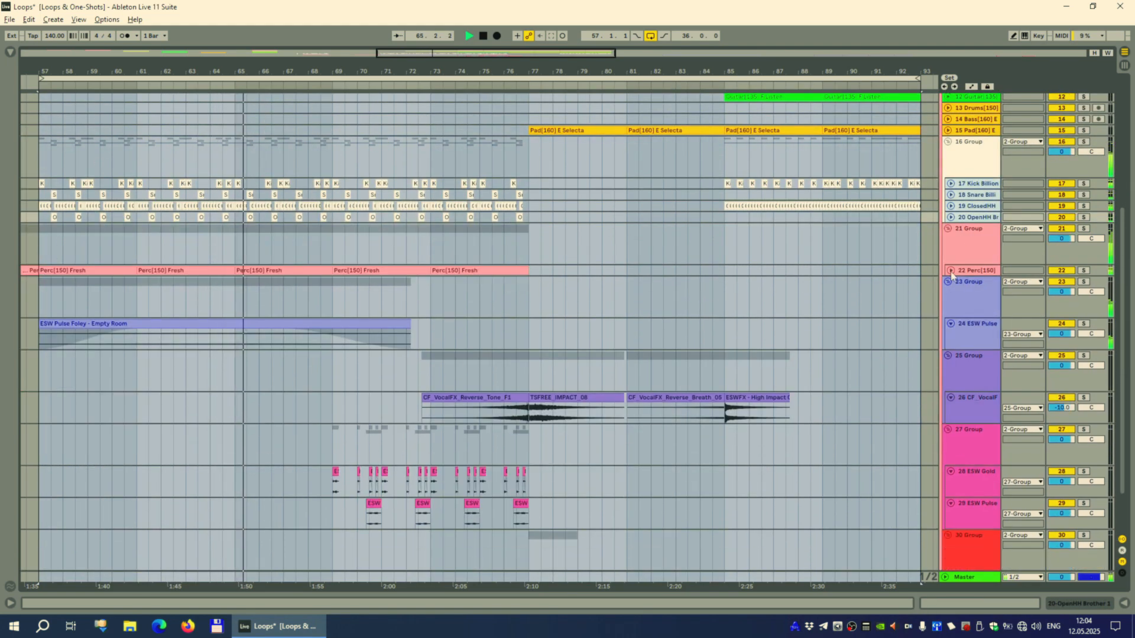
{"action": "left_click", "coordinate": [950, 323]}
{"action": "left_click", "coordinate": [952, 375]}
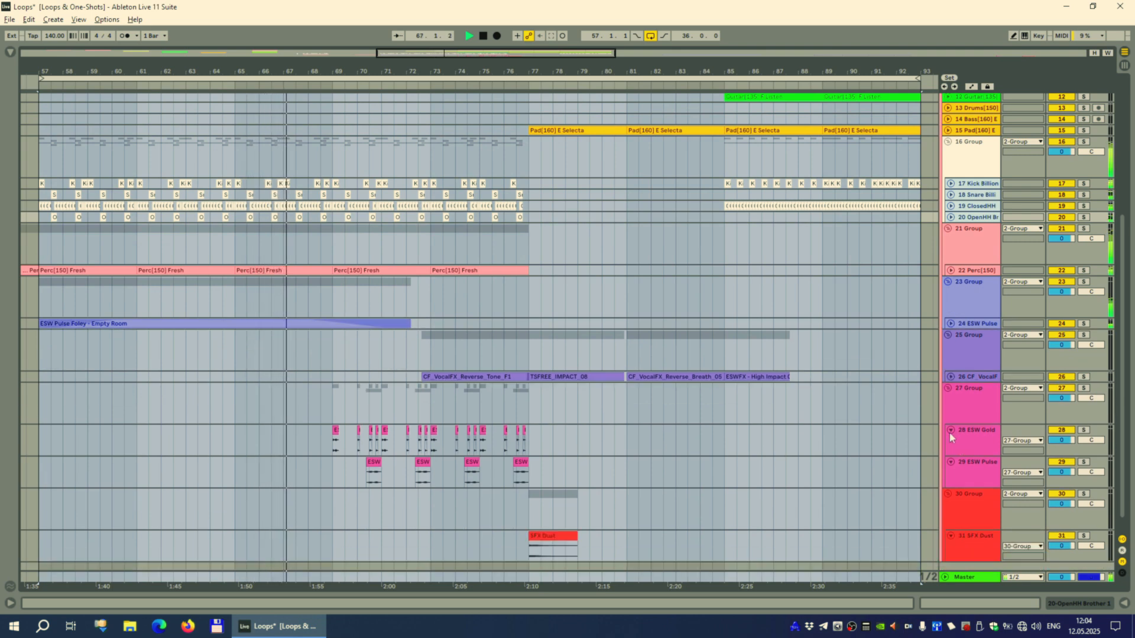
{"action": "left_click", "coordinate": [950, 430]}
{"action": "left_click", "coordinate": [951, 442]}
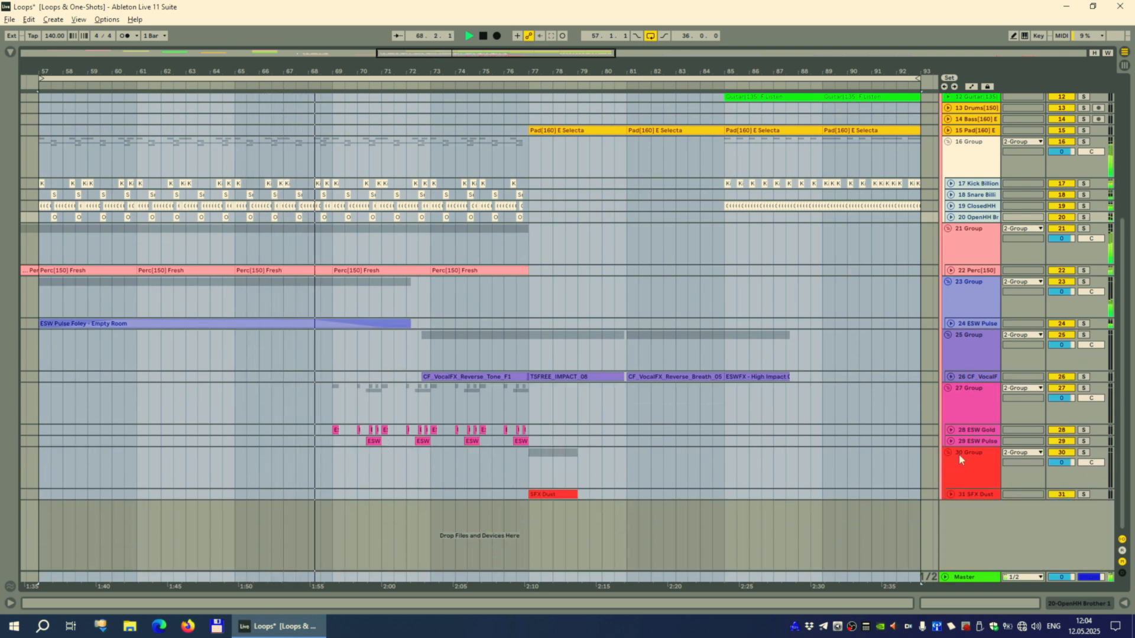
Clear the time selection, follow the playback across the folded arrangement and turn off looping
{"action": "scroll", "coordinate": [965, 405], "scroll_direction": "up", "scroll_amount": 5}
{"action": "scroll", "coordinate": [965, 406], "scroll_direction": "down", "scroll_amount": 2}
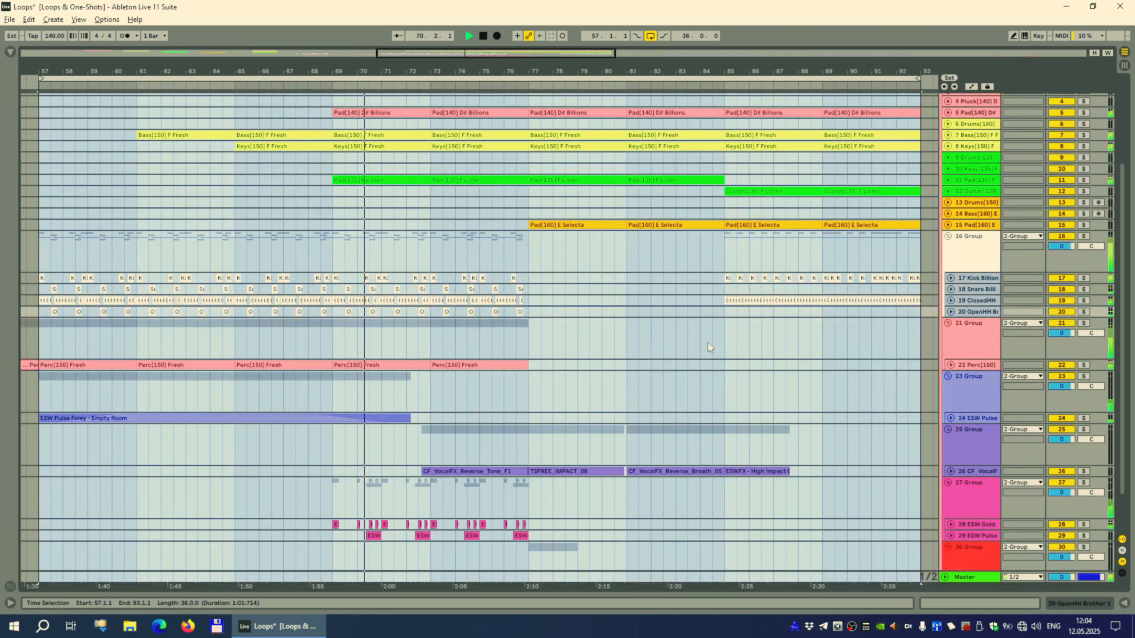
{"action": "left_click", "coordinate": [712, 342]}
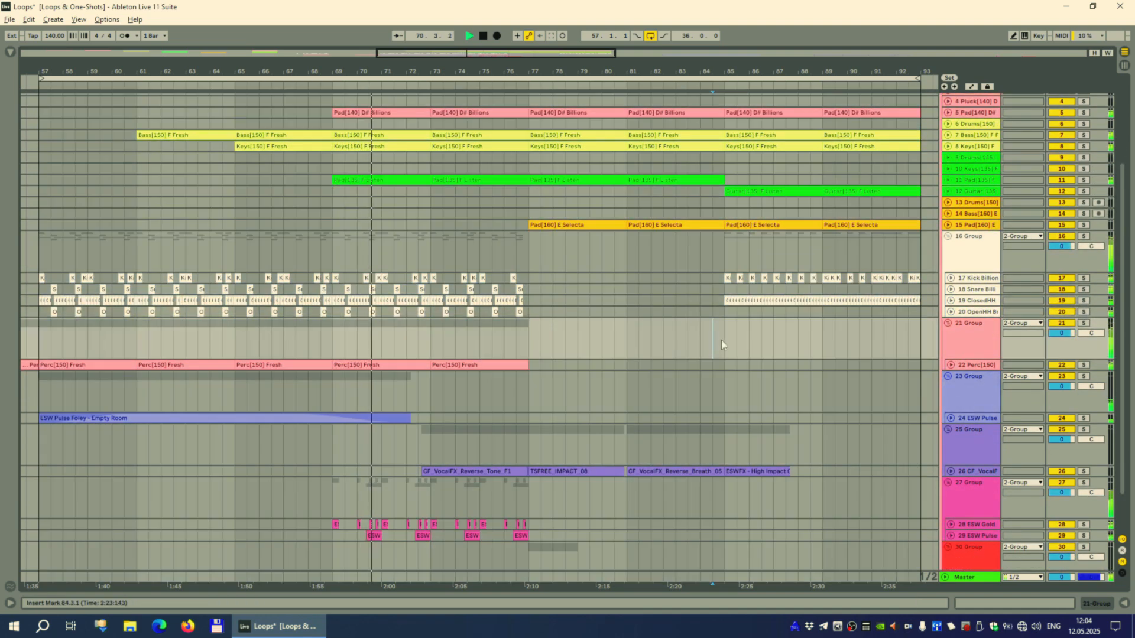
{"action": "left_click_drag", "start_coordinate": [1125, 295], "coordinate": [1128, 320]}
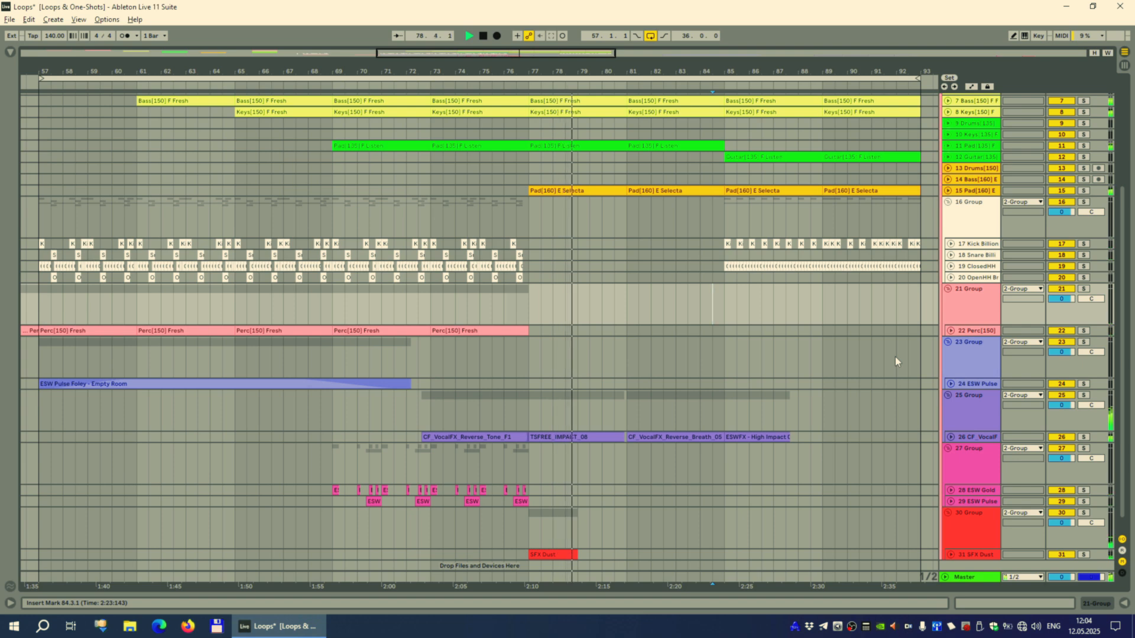
{"action": "left_click", "coordinate": [651, 36]}
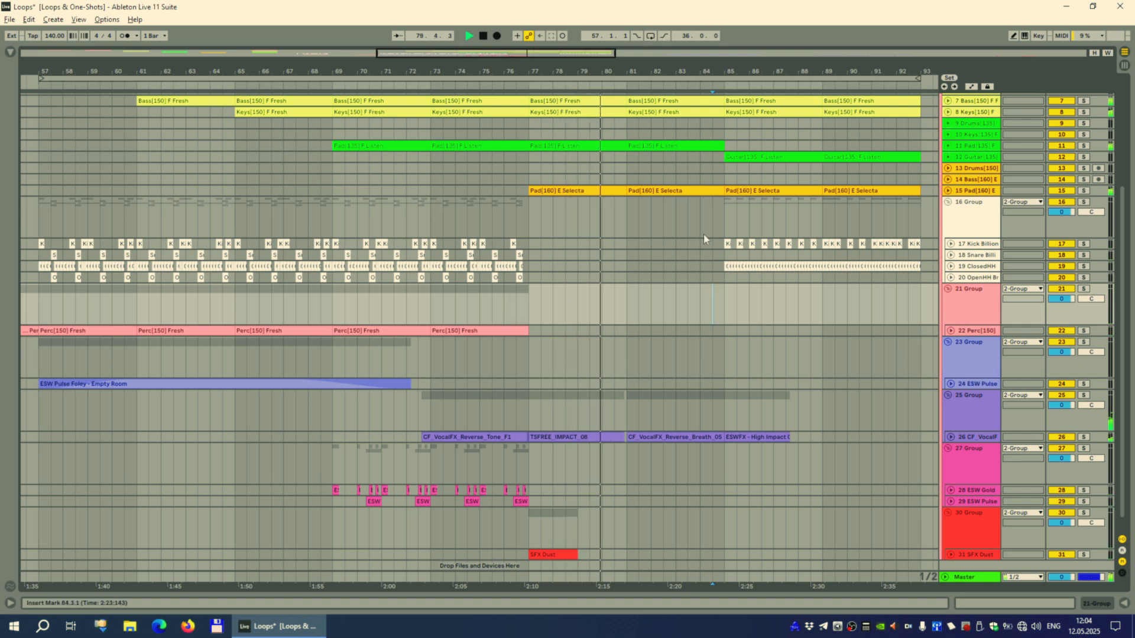